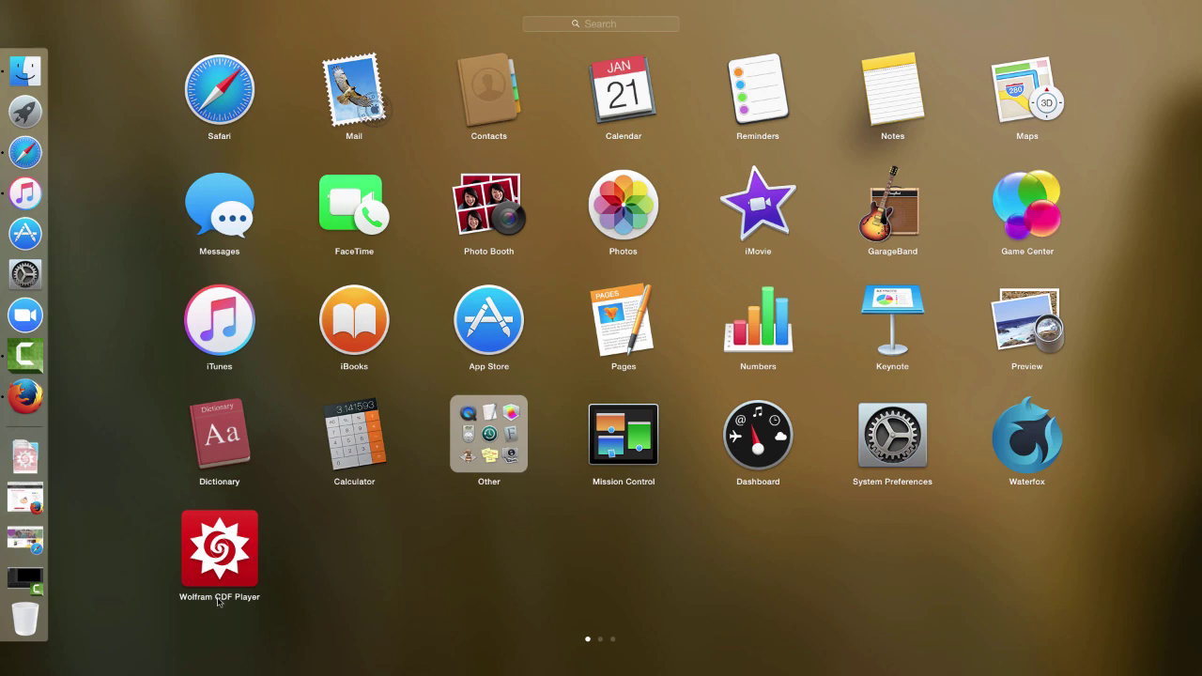
Step: Launch Wolfram CDF Player, dismiss its welcome window and open RobotManipulatorWorkspaces.cdf from the Downloads folder
left_click(225, 548)
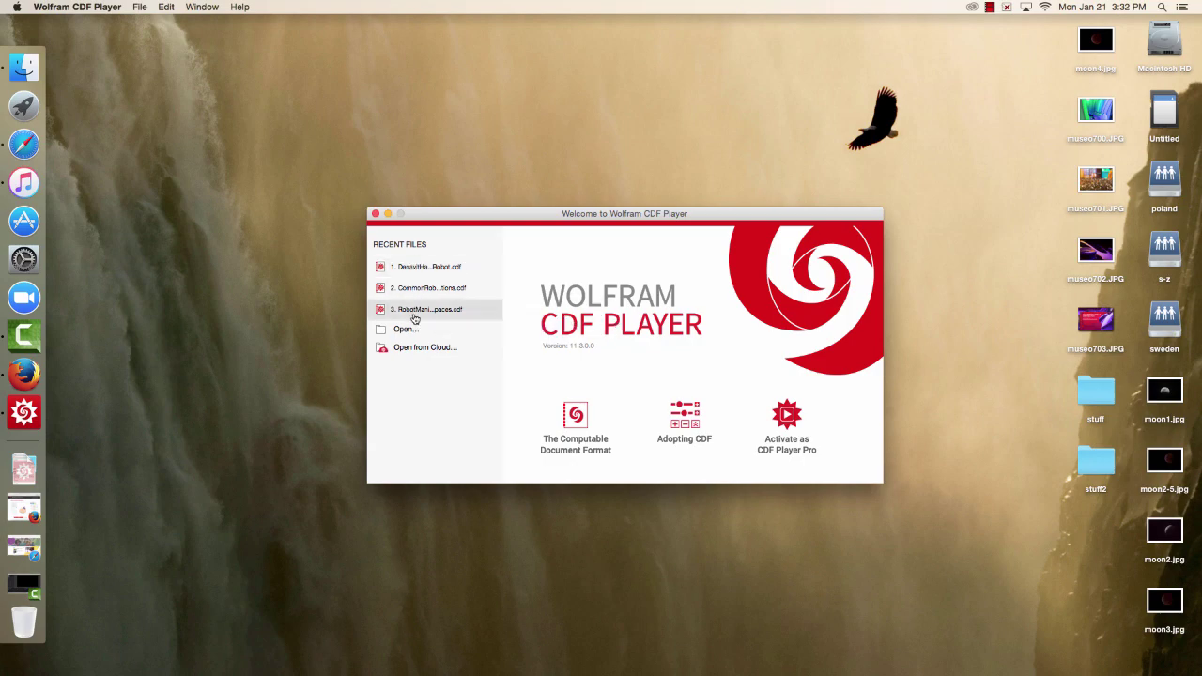
left_click(374, 214)
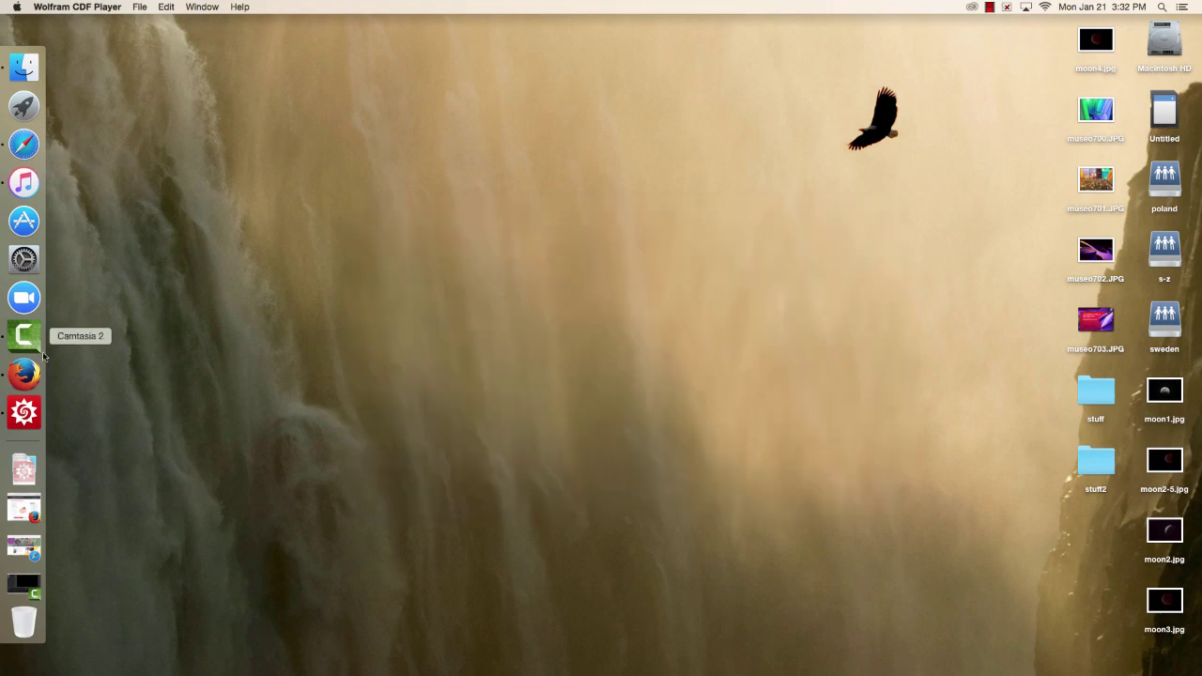
left_click(24, 468)
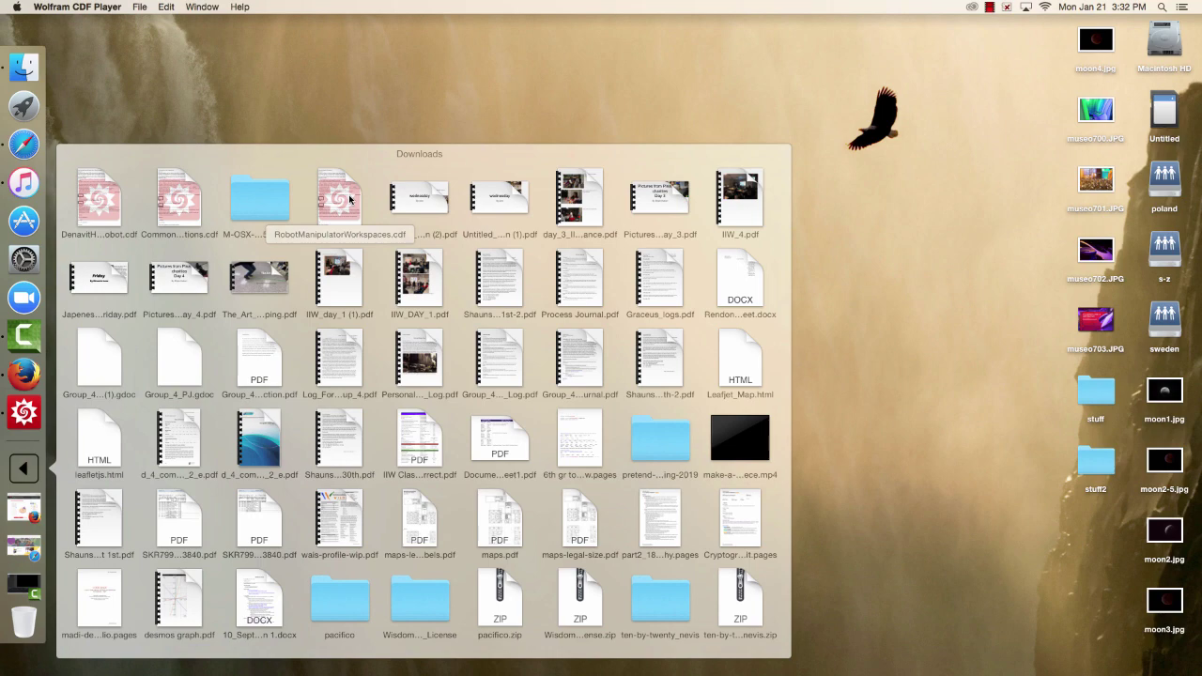
left_click(350, 198)
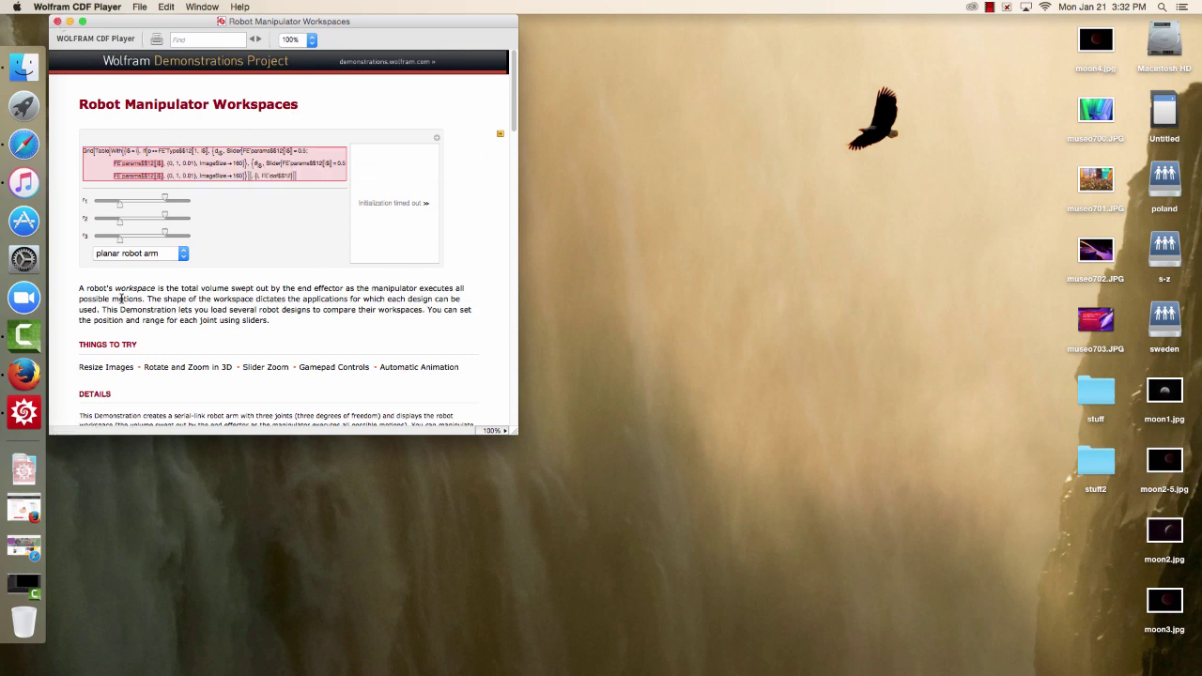
Step: Close and reopen RobotManipulatorWorkspaces.cdf, and enlarge its window to nearly the full screen height
left_click(57, 21)
left_click(24, 468)
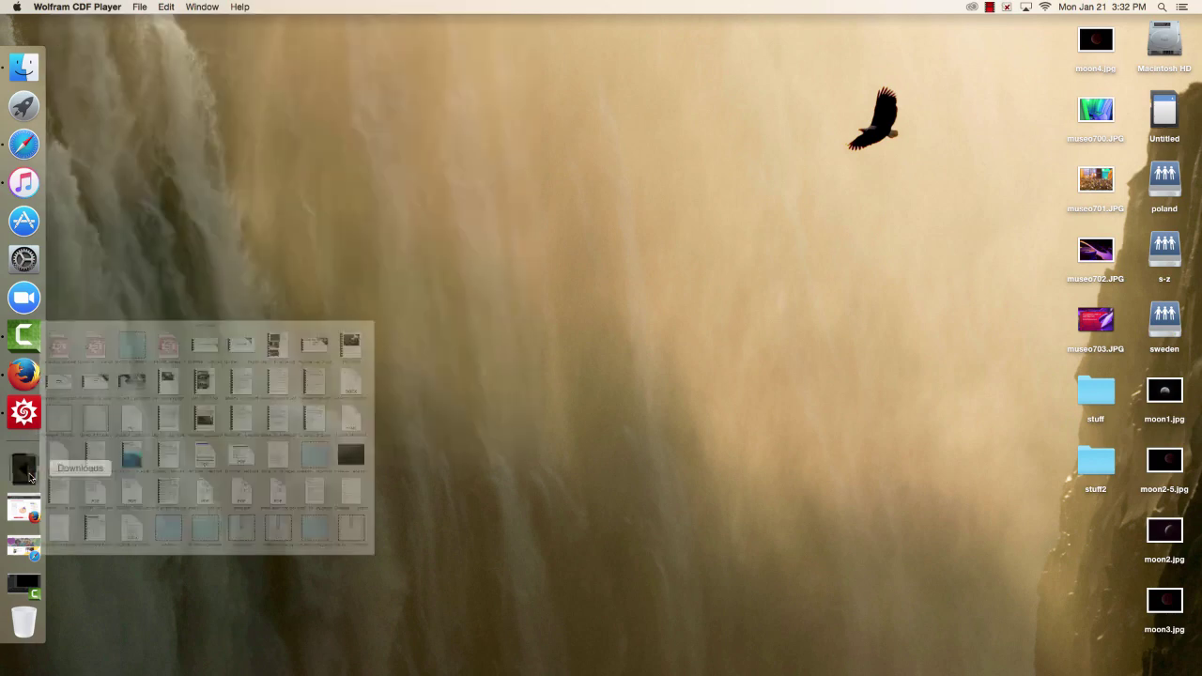
left_click(333, 198)
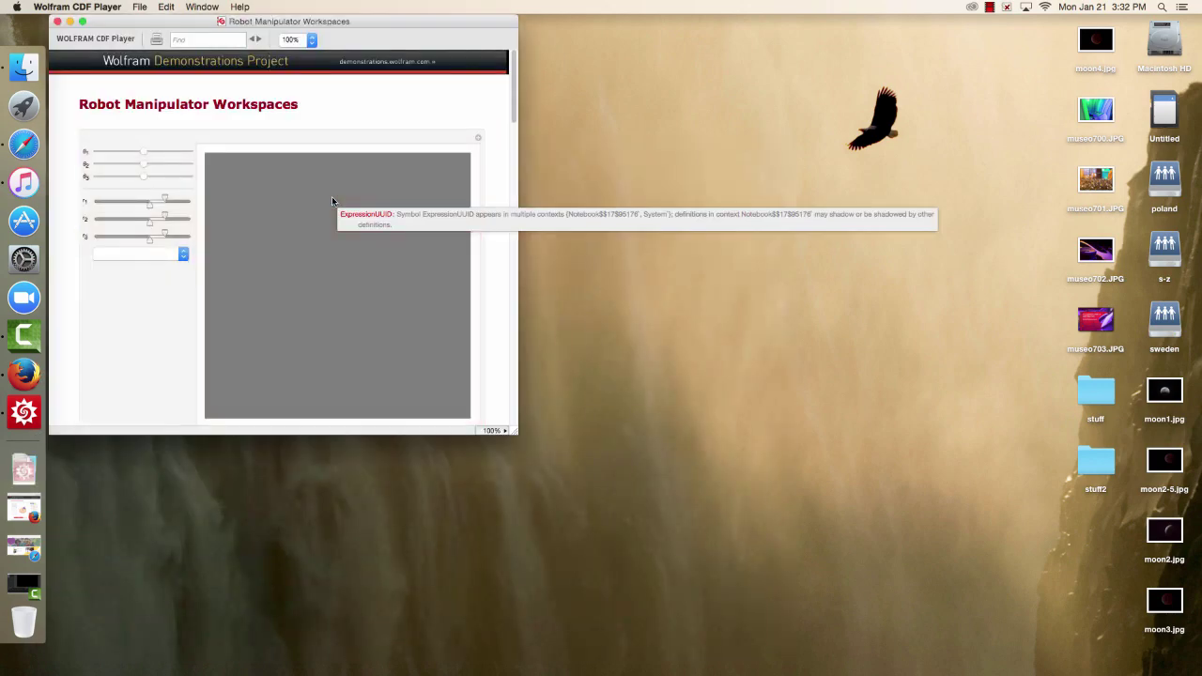
left_click_drag(516, 437, 848, 675)
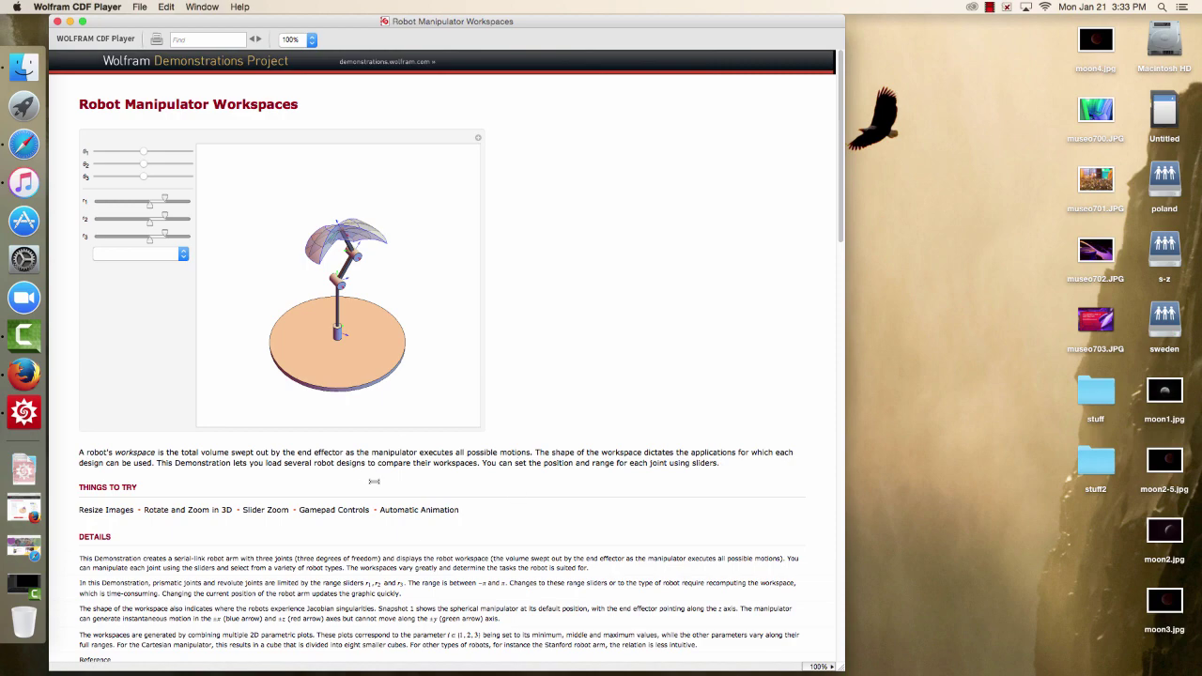
Step: Look through the demonstration's details, related links and citation, and set the document magnification to 150%
scroll(447, 481, "down", 5)
scroll(335, 441, "down", 6)
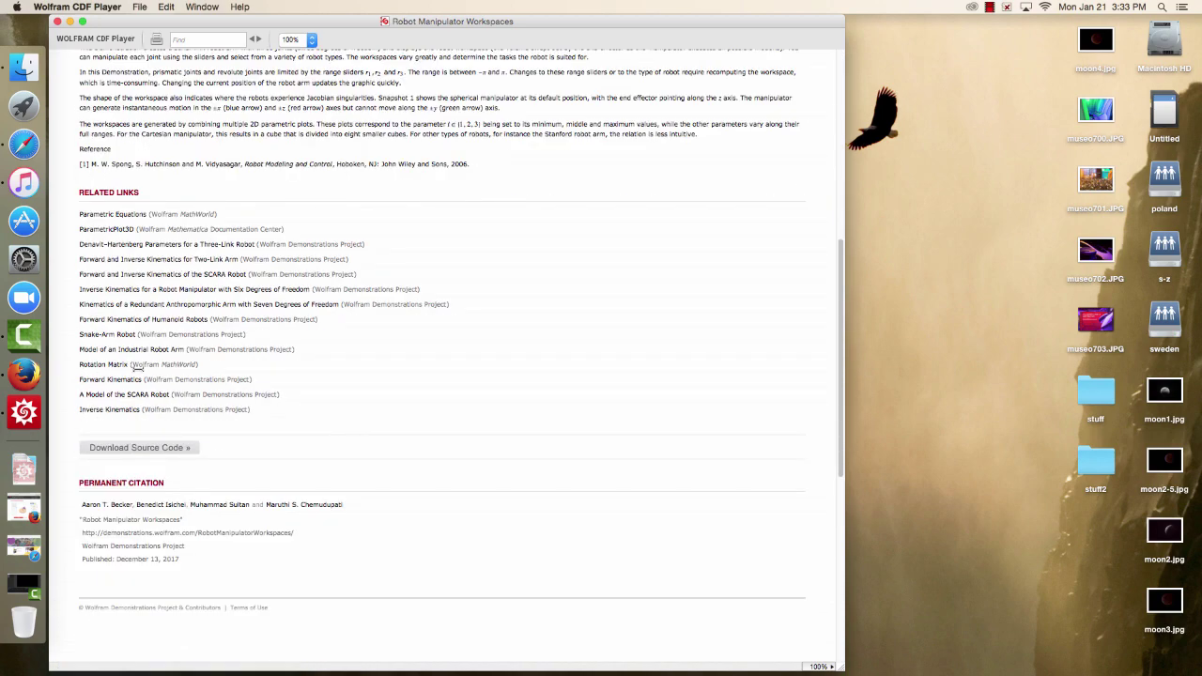
scroll(161, 385, "down", 2)
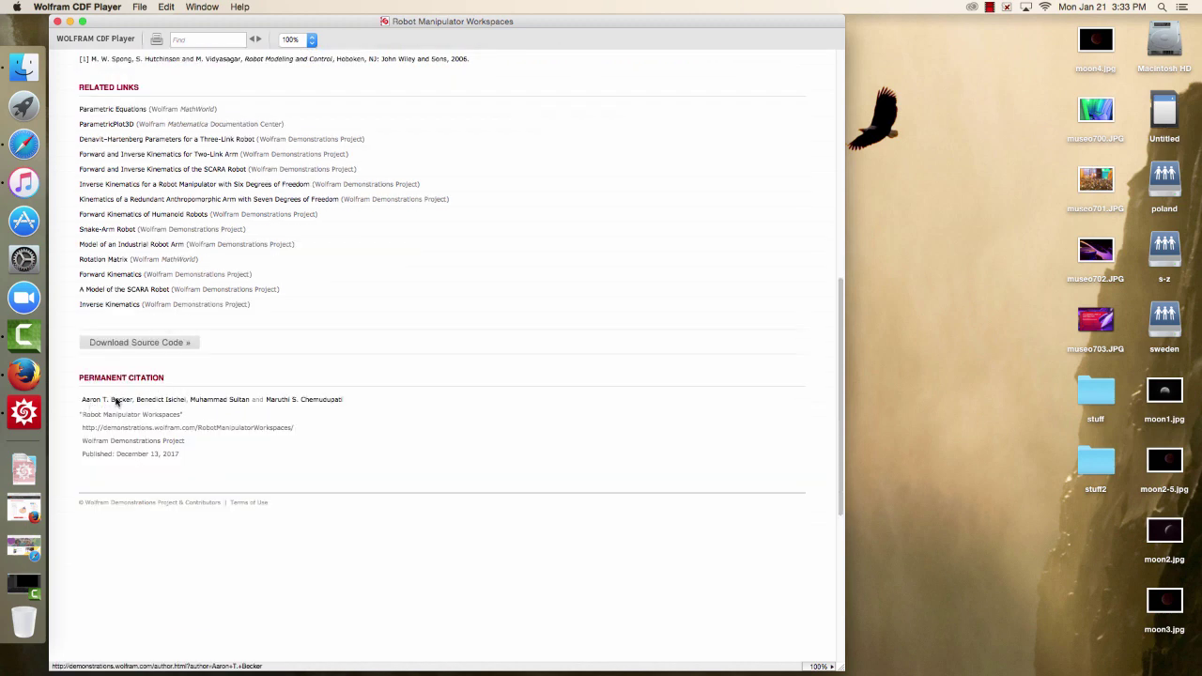
scroll(311, 494, "up", 14)
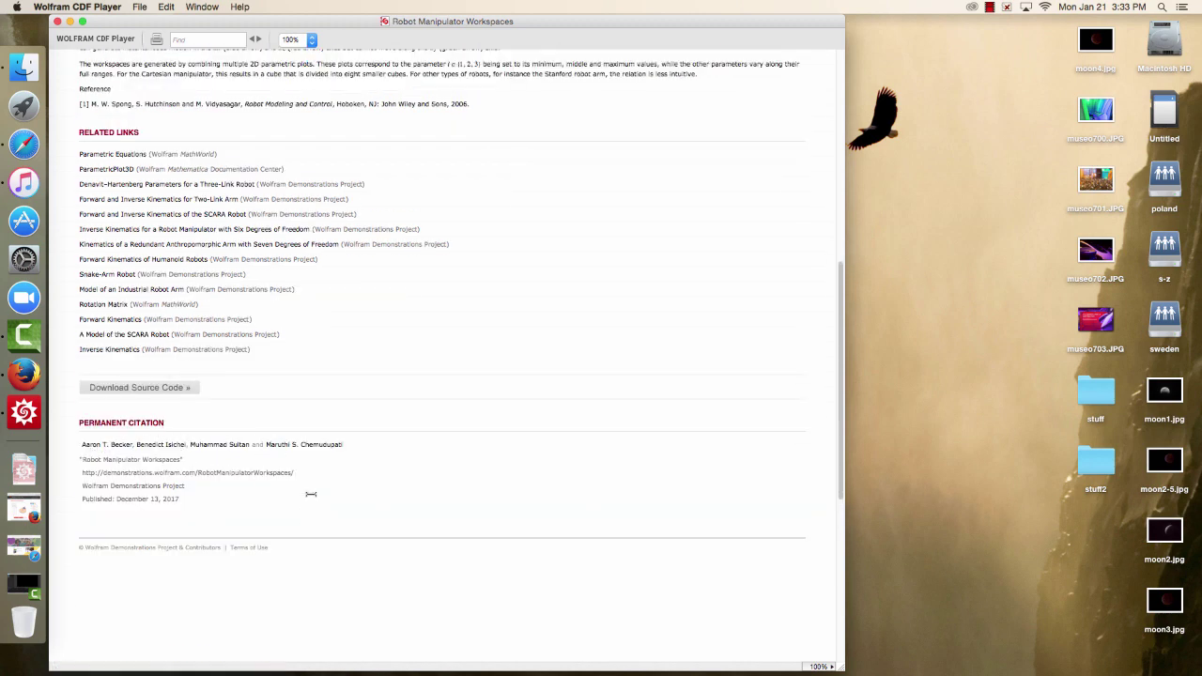
left_click(835, 666)
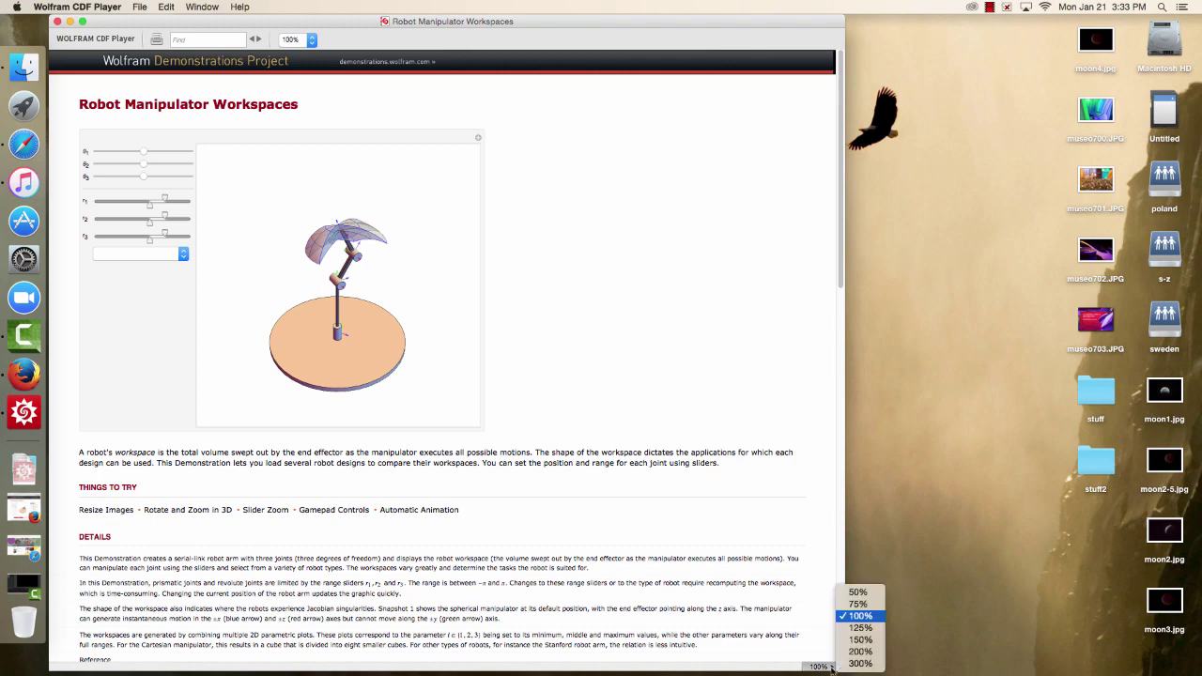
left_click(860, 628)
left_click(831, 668)
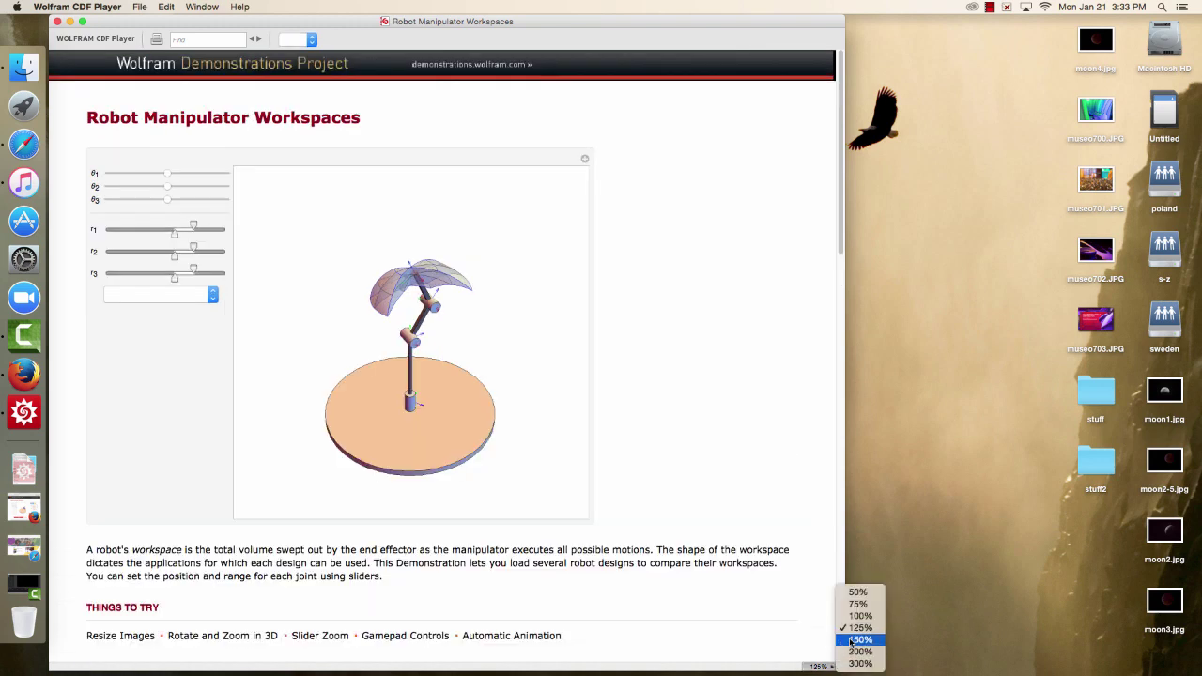
left_click(856, 640)
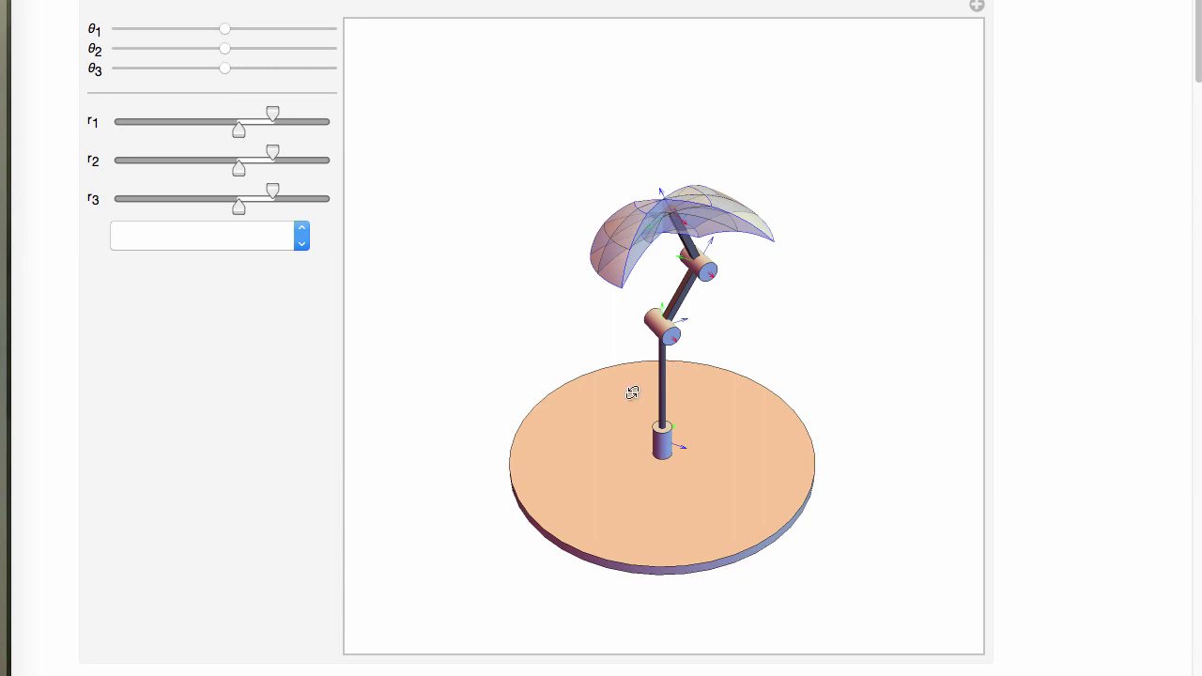
Step: Move the θ1 joint of the robot arm to its minimum and back up to its maximum
left_click_drag(630, 392, 580, 365)
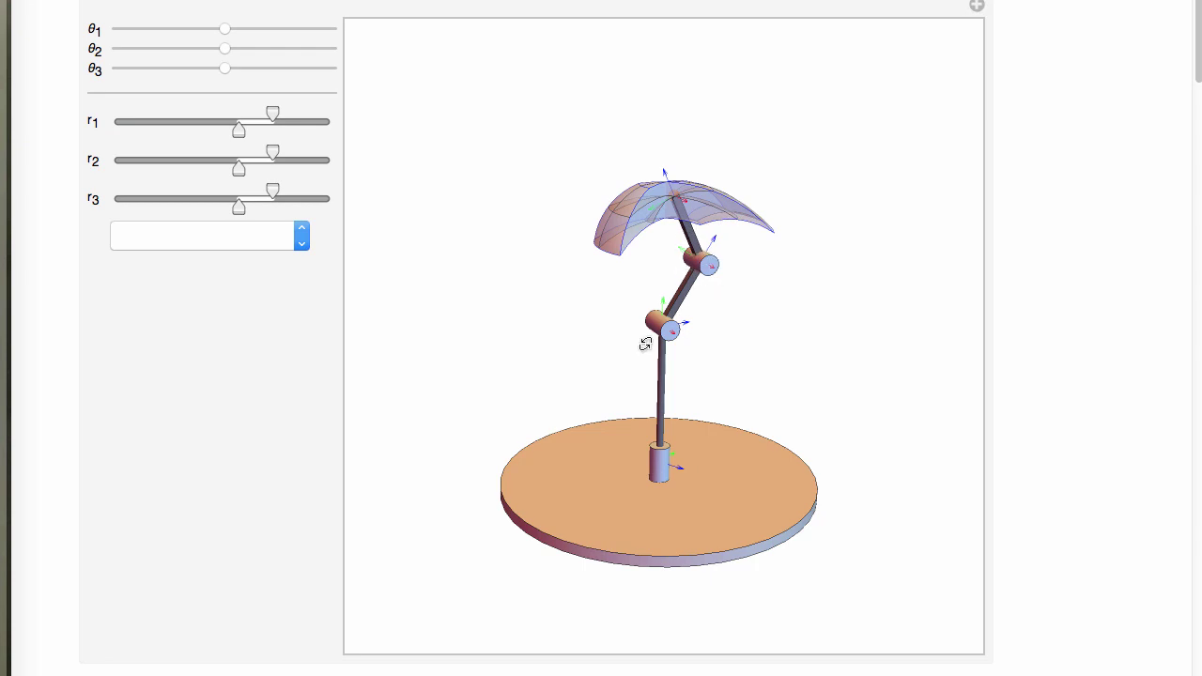
left_click_drag(645, 344, 558, 473)
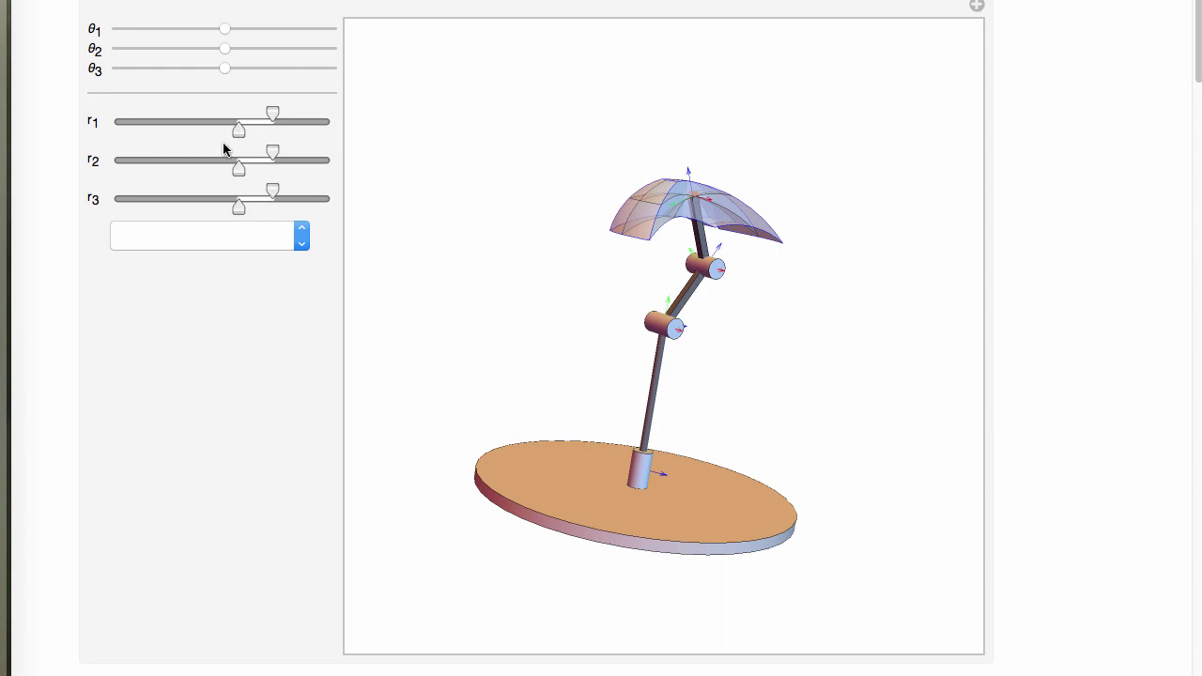
left_click_drag(226, 31, 88, 30)
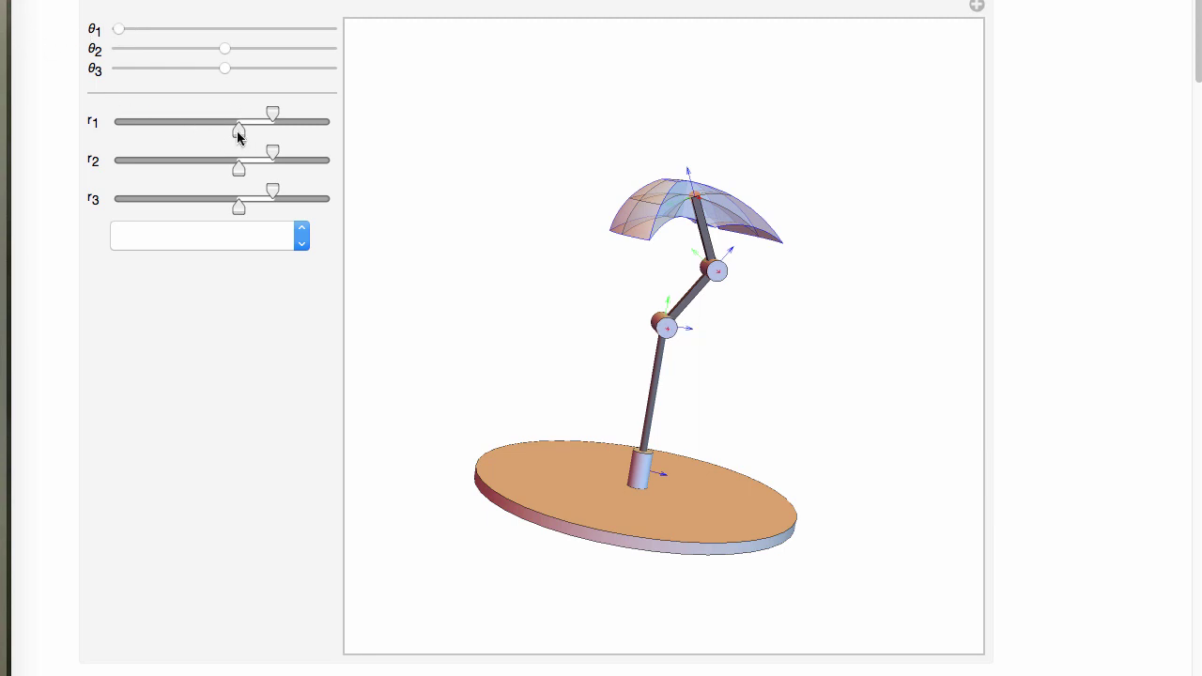
left_click_drag(119, 32, 420, 36)
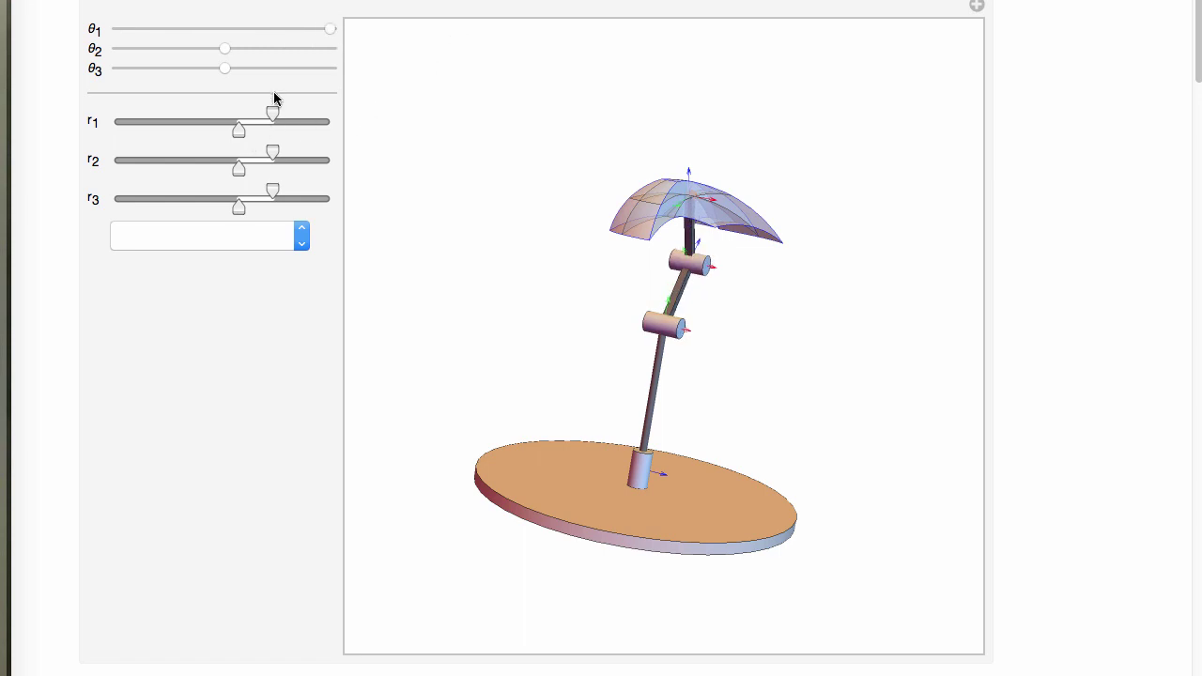
Step: Widen the r1 range at both ends and sweep θ1 down and back to its maximum
left_click_drag(284, 116, 304, 115)
left_click_drag(234, 130, 151, 129)
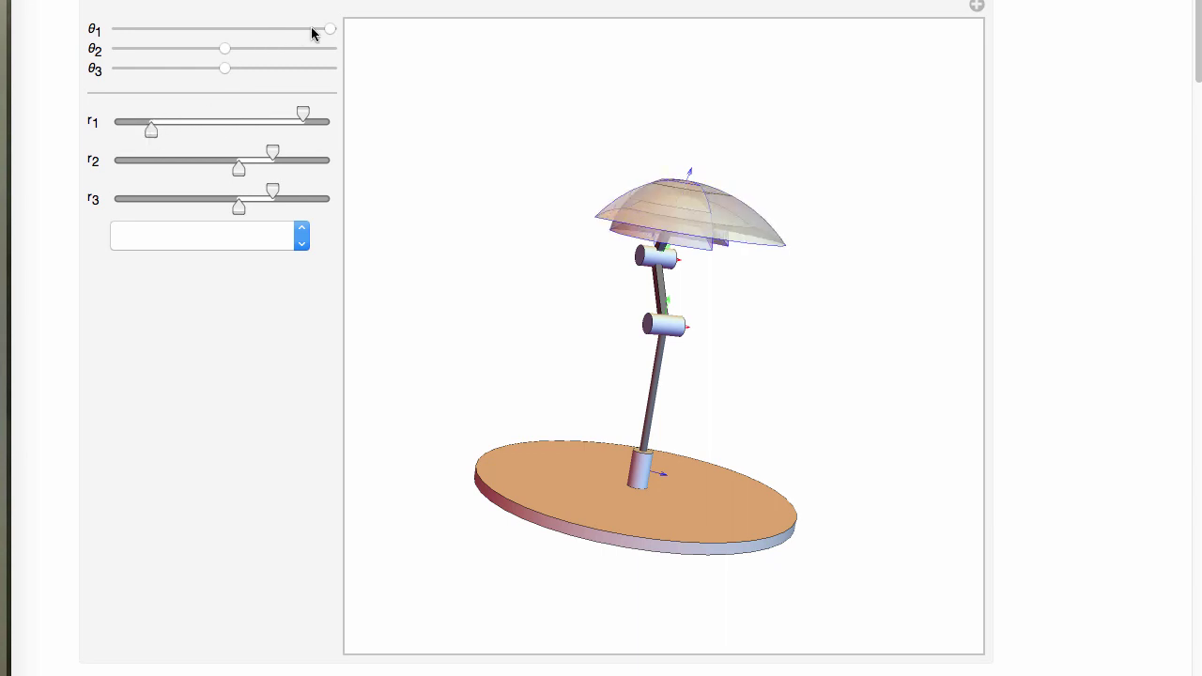
left_click_drag(333, 29, 137, 29)
left_click_drag(243, 29, 384, 28)
Step: Trim both limits of the r1 range slightly and extend them to the full span
left_click_drag(147, 128, 166, 129)
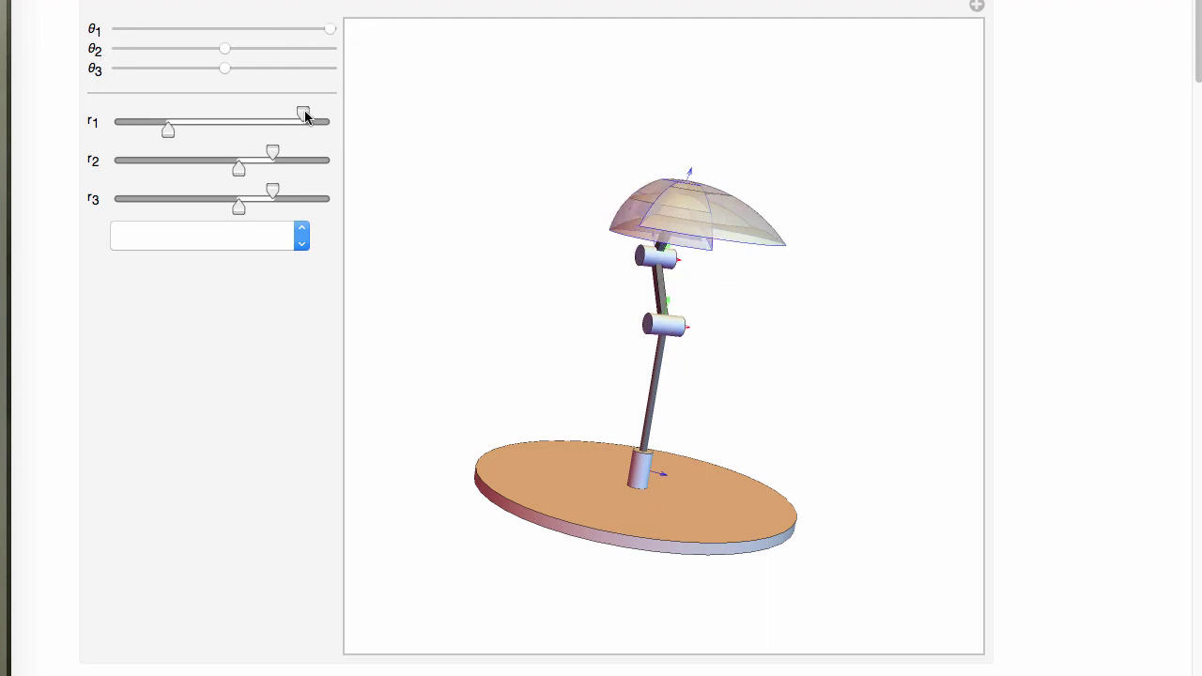
left_click_drag(306, 114, 284, 116)
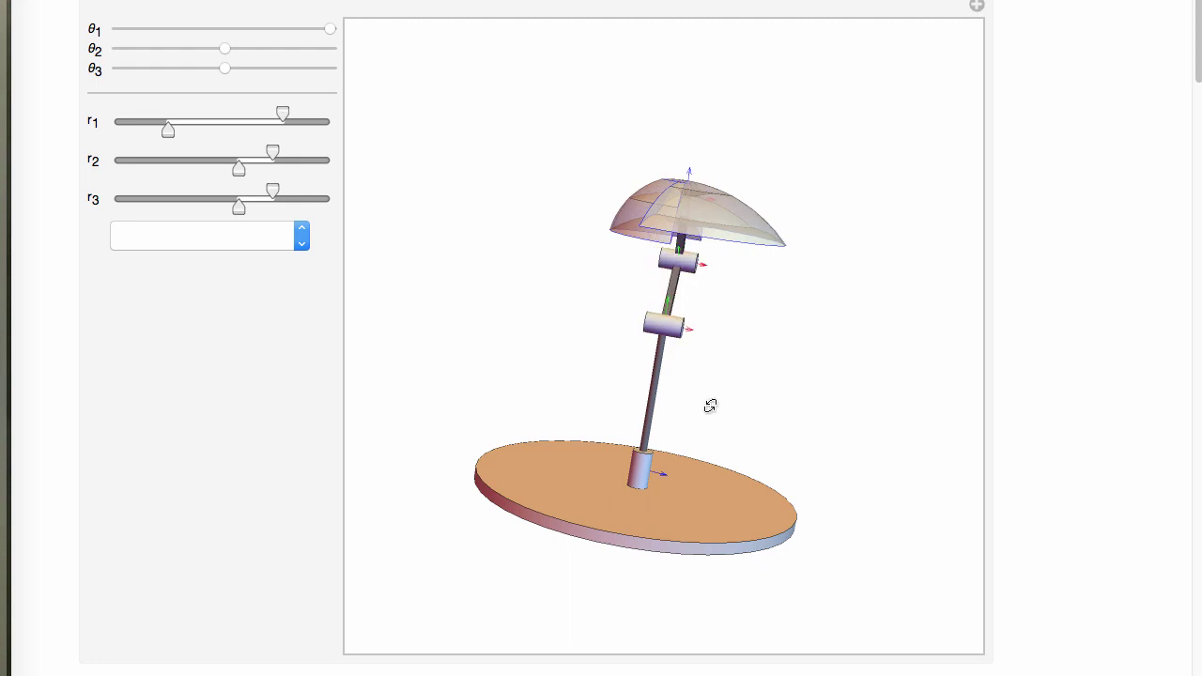
left_click_drag(630, 475, 626, 345)
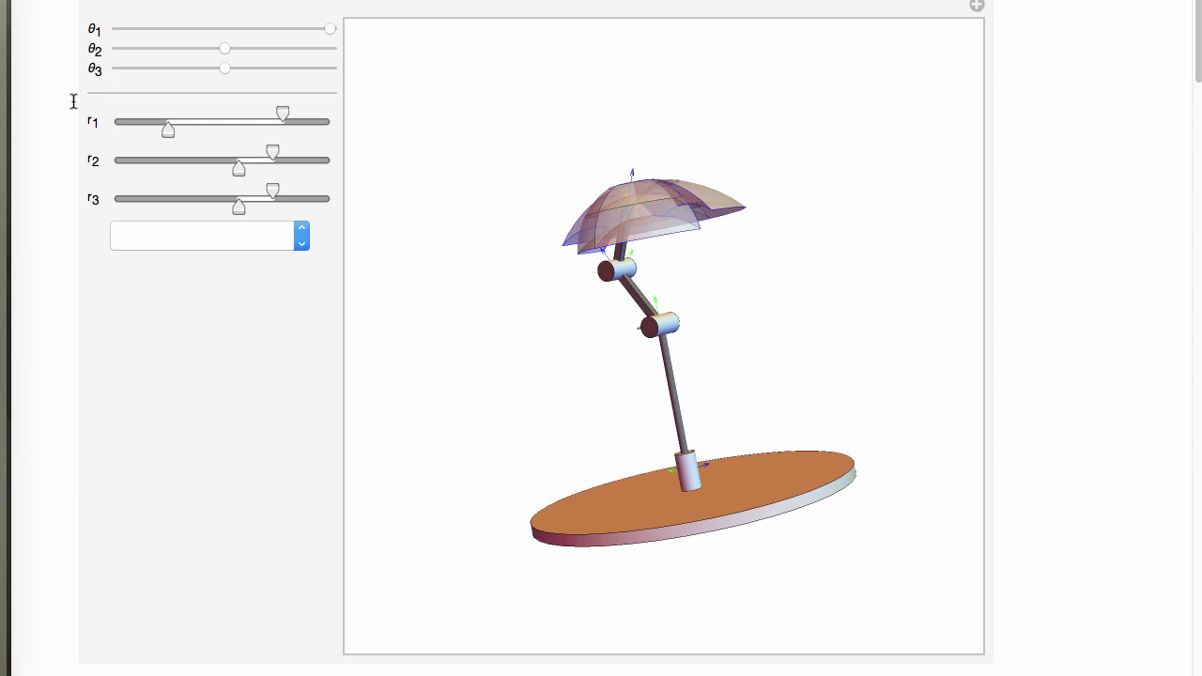
left_click_drag(161, 134, 38, 132)
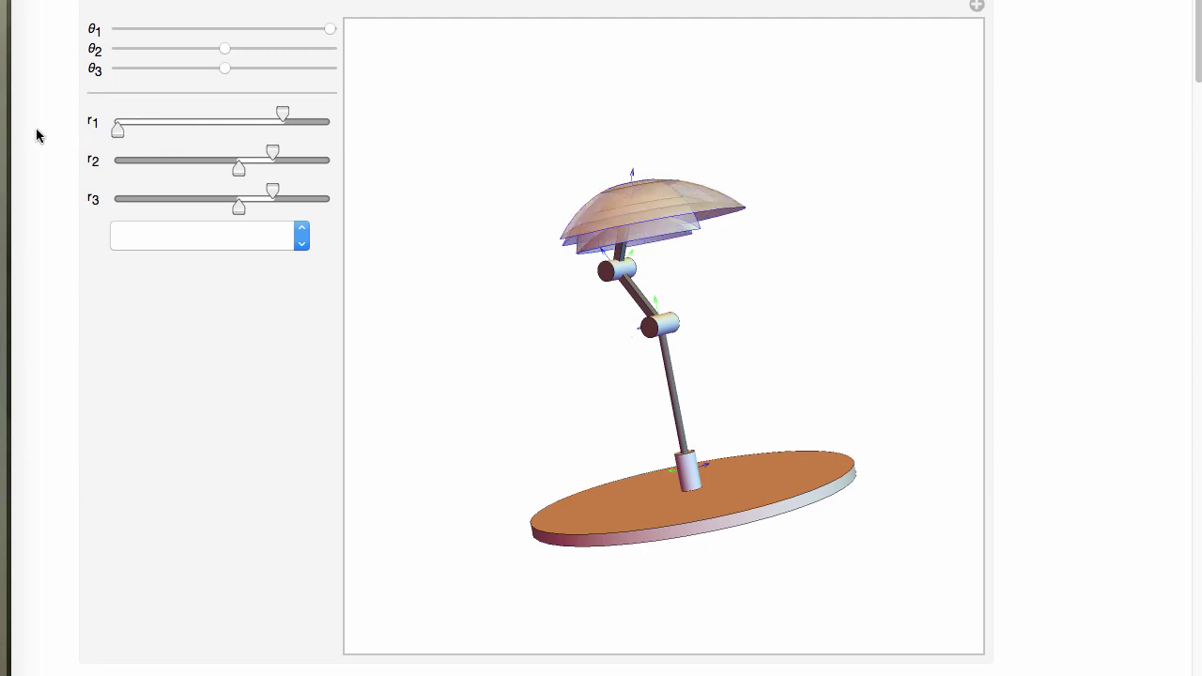
left_click_drag(283, 117, 360, 121)
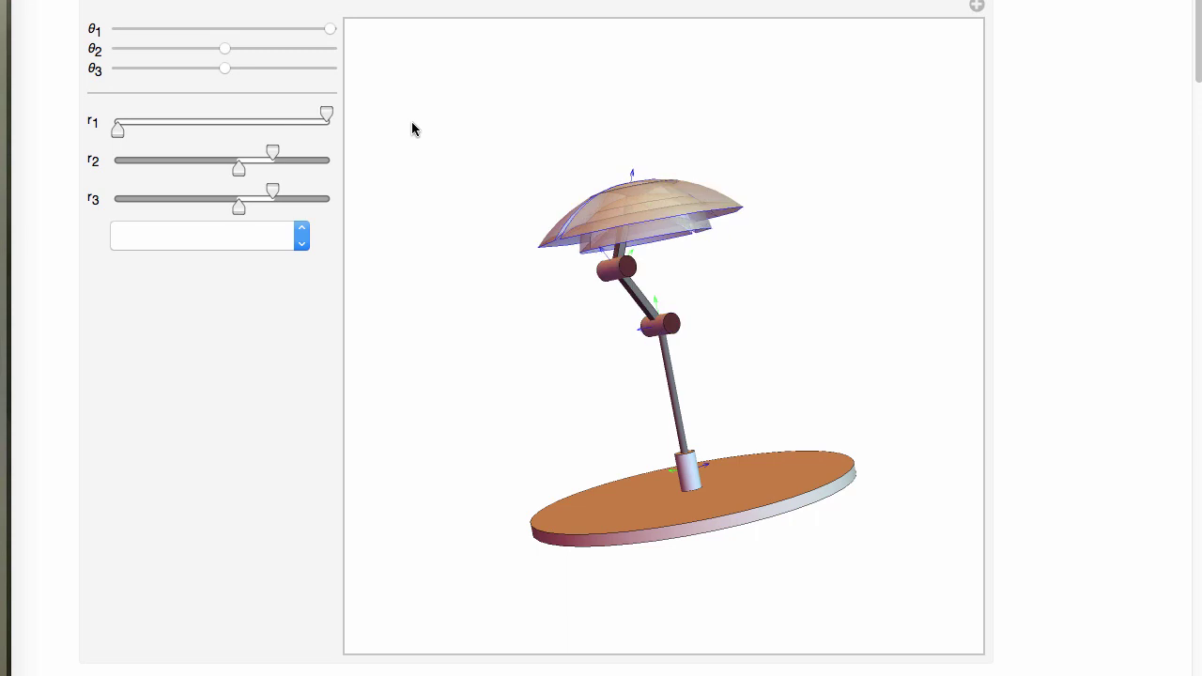
Step: Narrow the r2 and r3 ranges to thin bands near the middle of their spans
left_click_drag(609, 443, 627, 234)
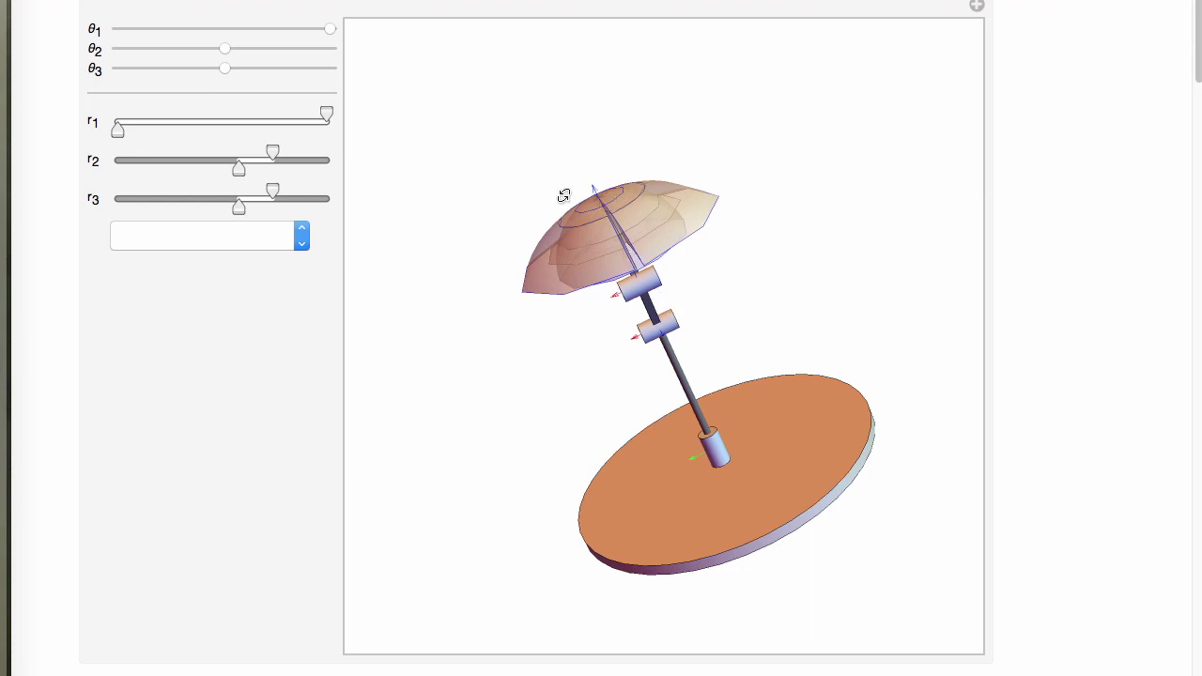
mouse_move(242, 167)
left_mouse_down()
mouse_move(272, 160)
mouse_move(238, 160)
mouse_move(230, 200)
left_mouse_up()
left_click_drag(620, 421, 766, 360)
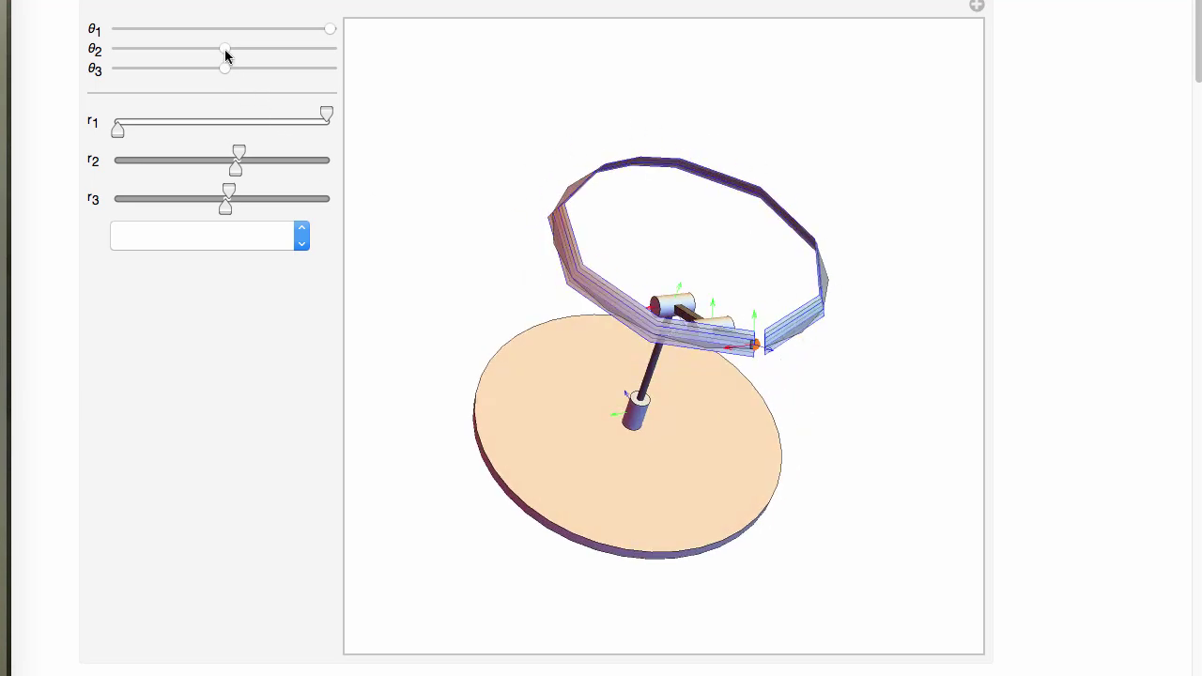
Step: Move θ1, θ2 and θ3 to positions slightly above the middle of their spans
left_click_drag(327, 34, 99, 55)
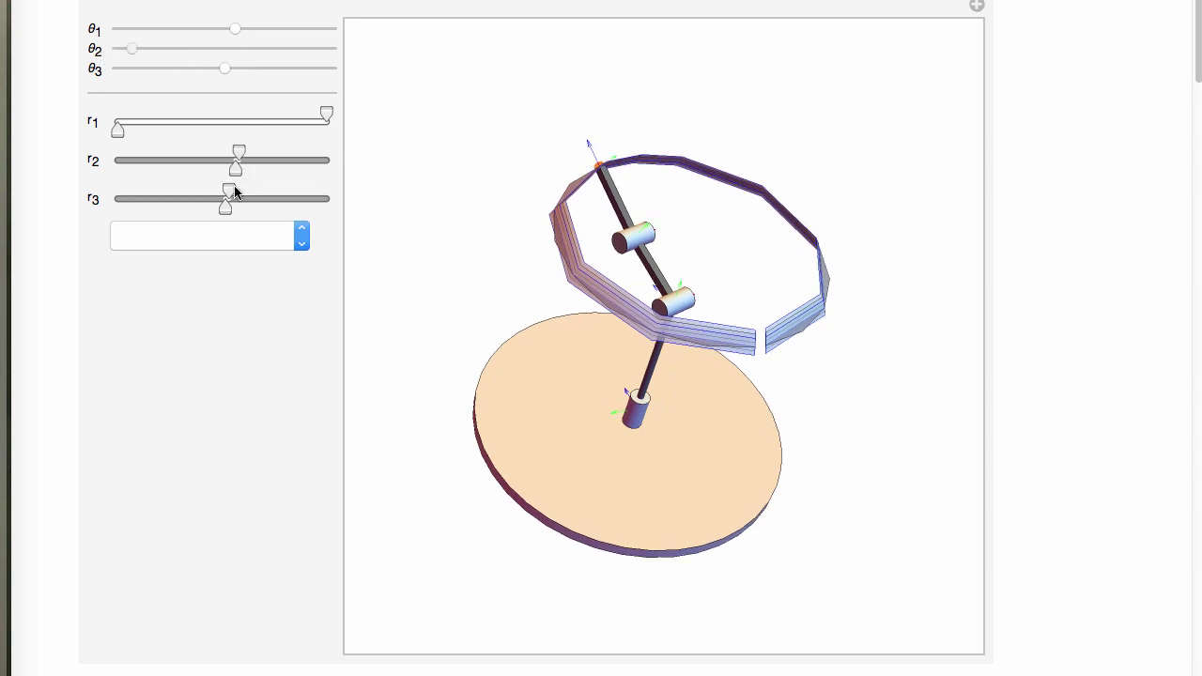
mouse_move(218, 68)
left_mouse_down()
mouse_move(341, 75)
mouse_move(128, 73)
mouse_move(228, 63)
left_mouse_up()
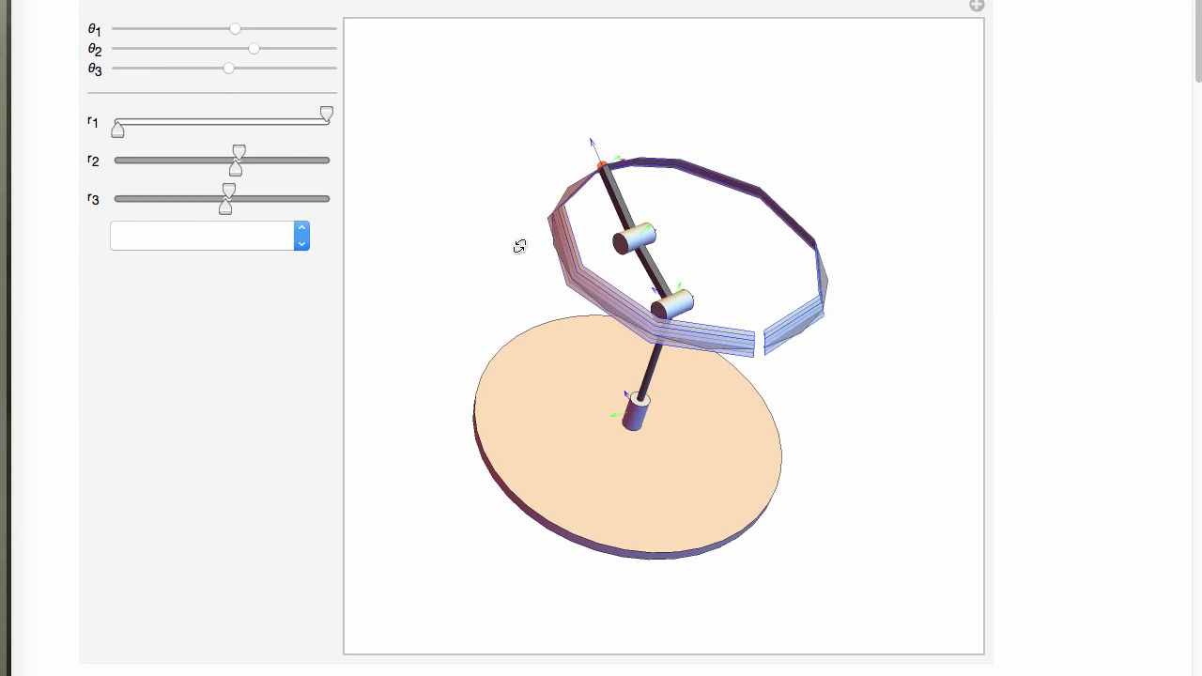
Step: Widen the r2 and r3 ranges on both sides of their middle positions
left_click_drag(554, 379, 526, 404)
left_click_drag(236, 169, 256, 154)
left_click_drag(650, 441, 554, 418)
left_click_drag(225, 209, 244, 189)
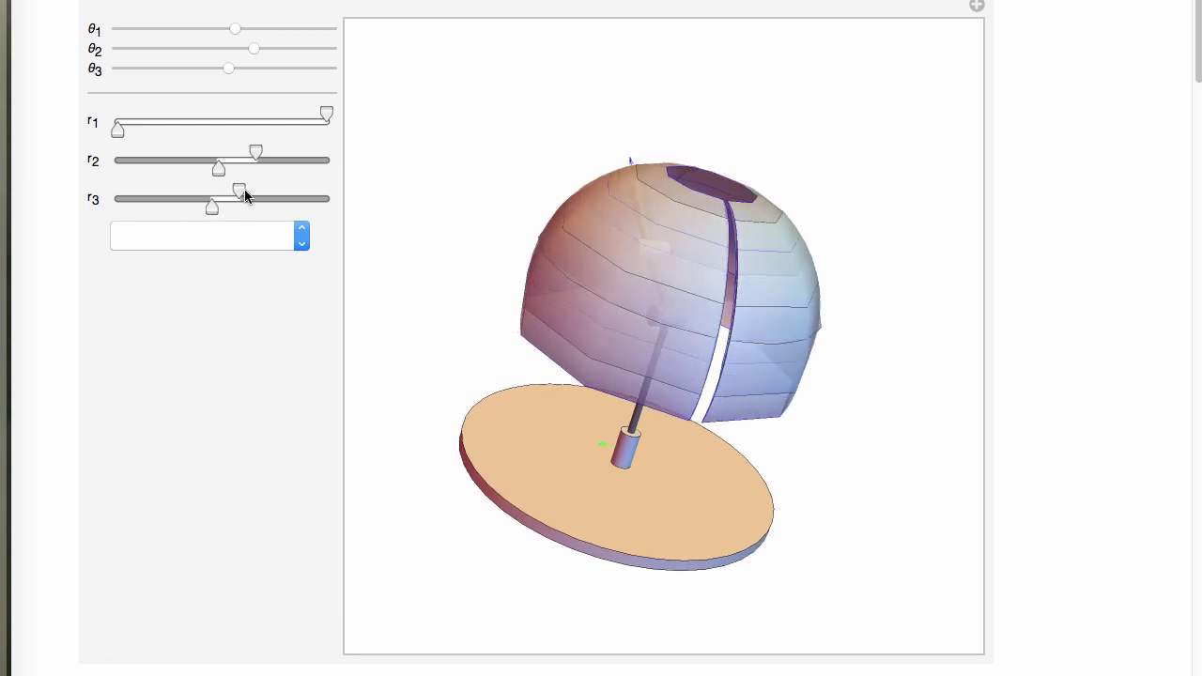
Step: Narrow the r1 range by raising its lower limit to about a third and lowering its upper limit to about mid-span
left_click_drag(673, 380, 652, 341)
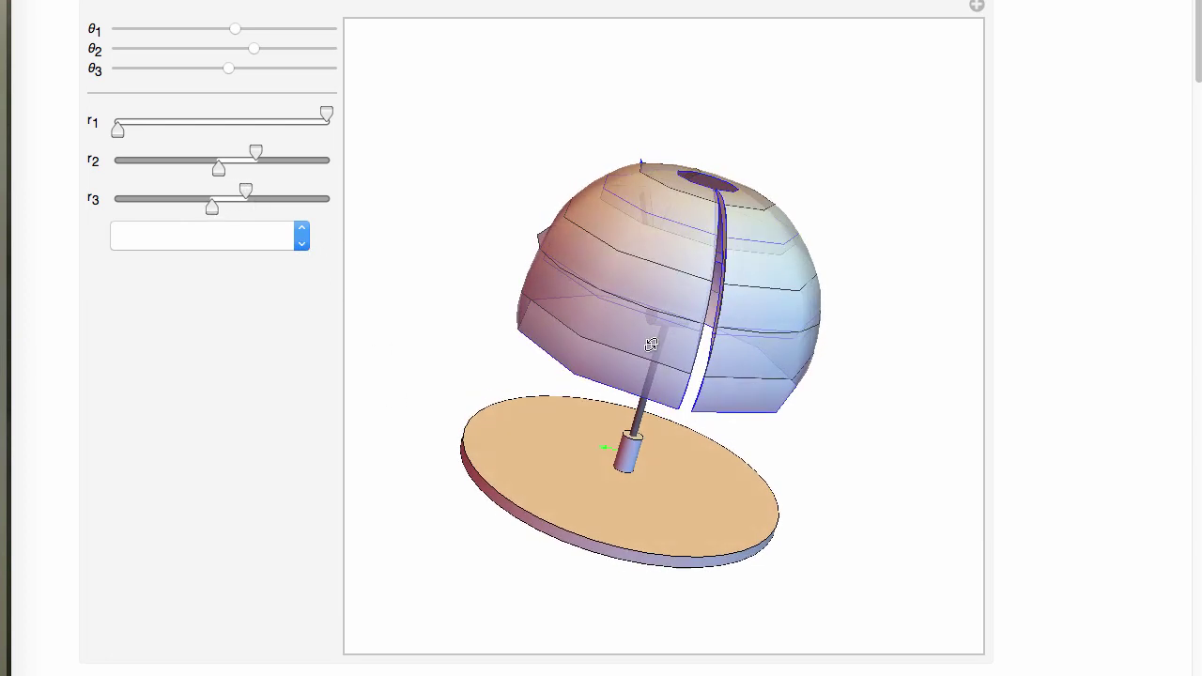
left_click_drag(115, 131, 170, 132)
left_click_drag(183, 126, 193, 126)
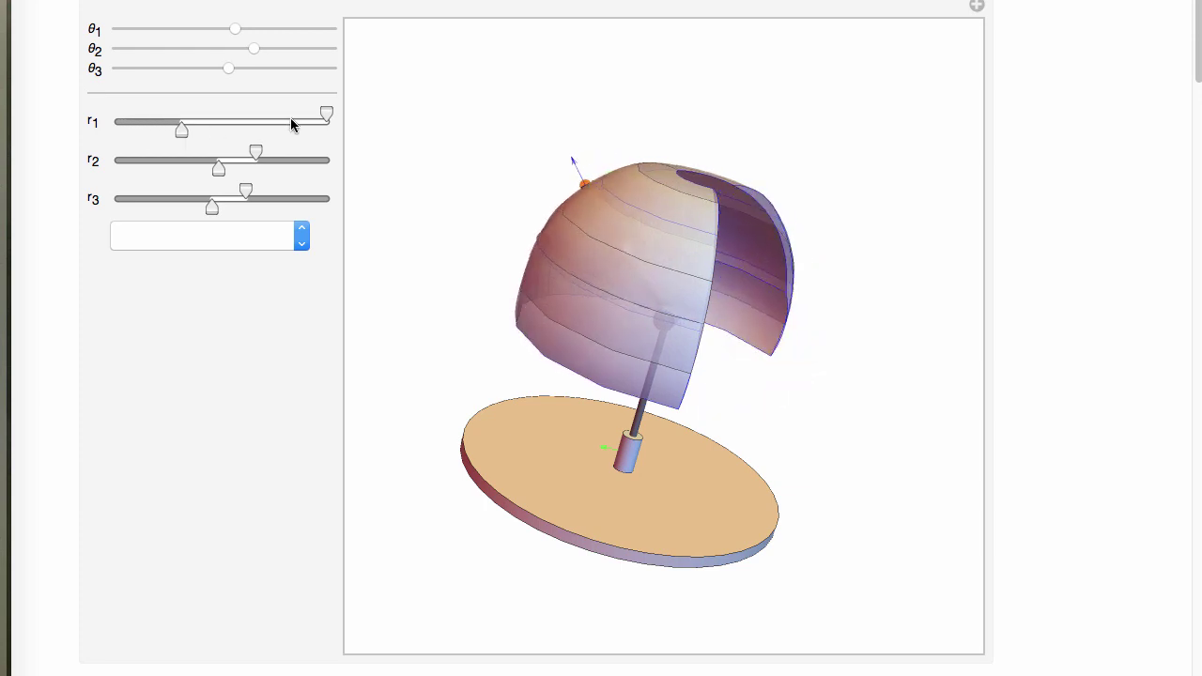
left_click(221, 121)
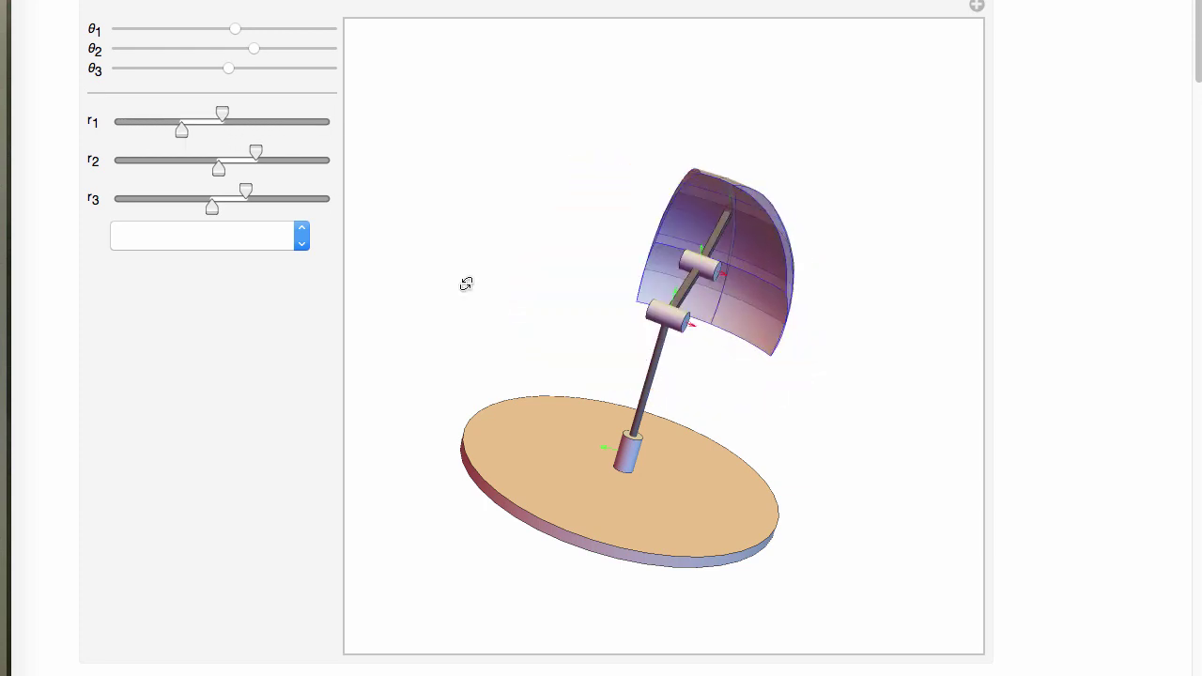
left_click_drag(466, 284, 636, 497)
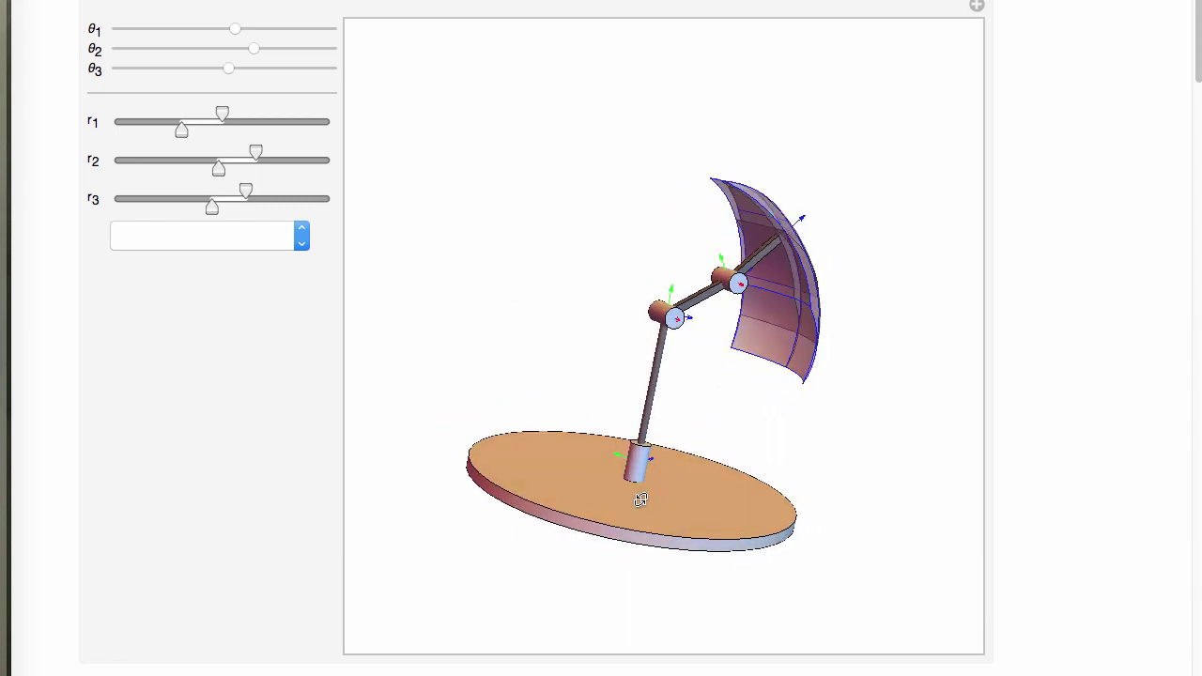
Step: Switch the robot type to elbow robot arm and on to planar robot arm, and examine the planar arm's workspace from several angles
left_click(288, 234)
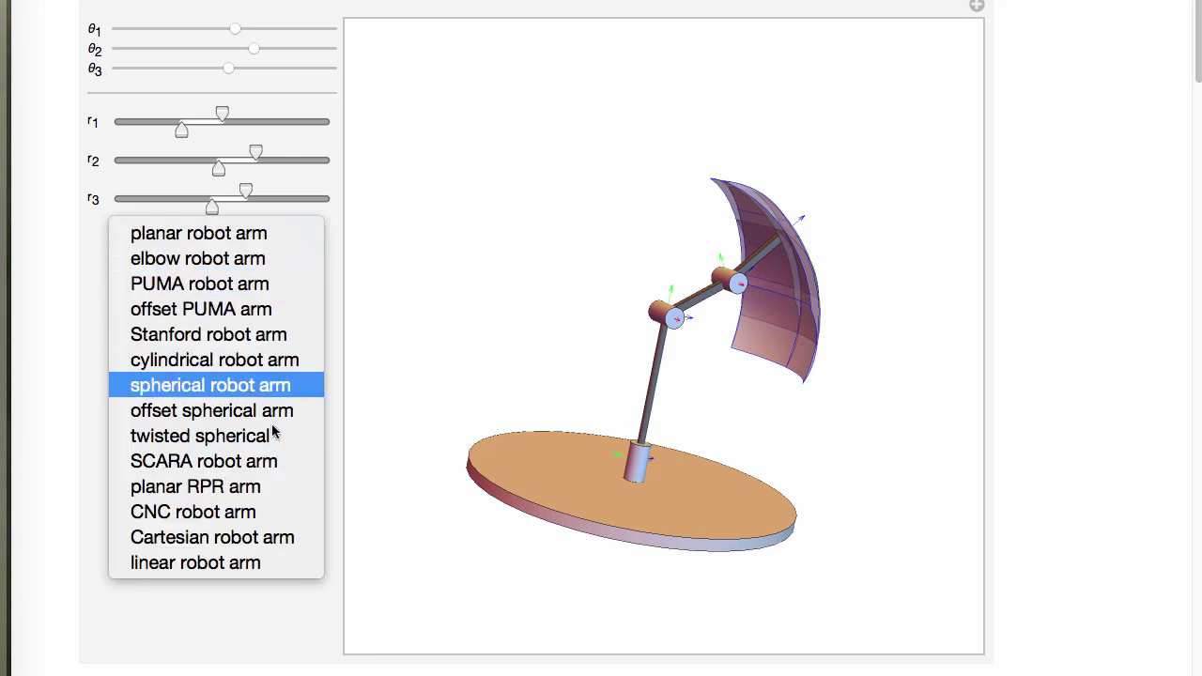
left_click(240, 262)
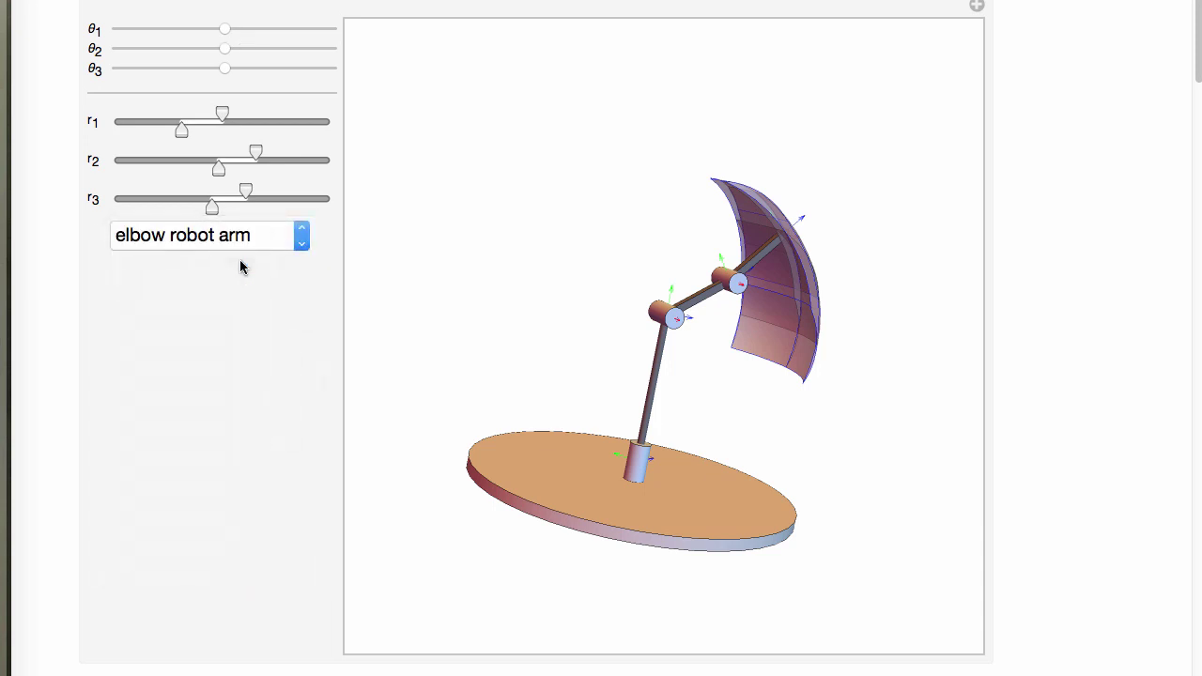
left_click(246, 246)
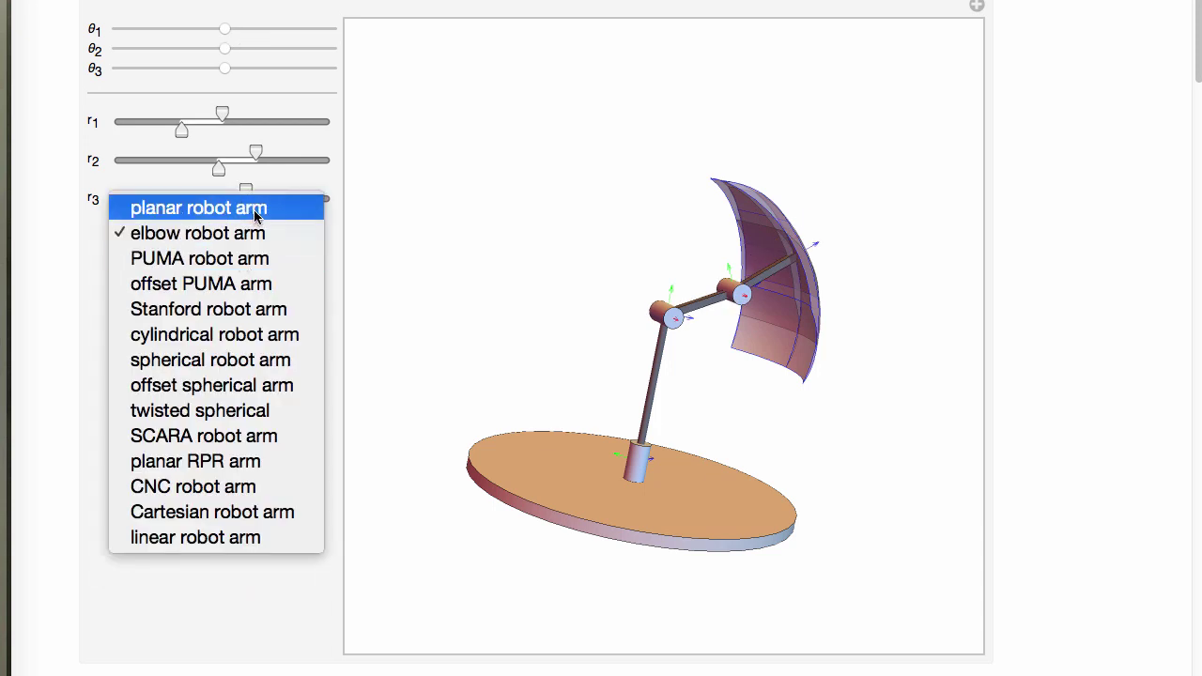
left_click(254, 215)
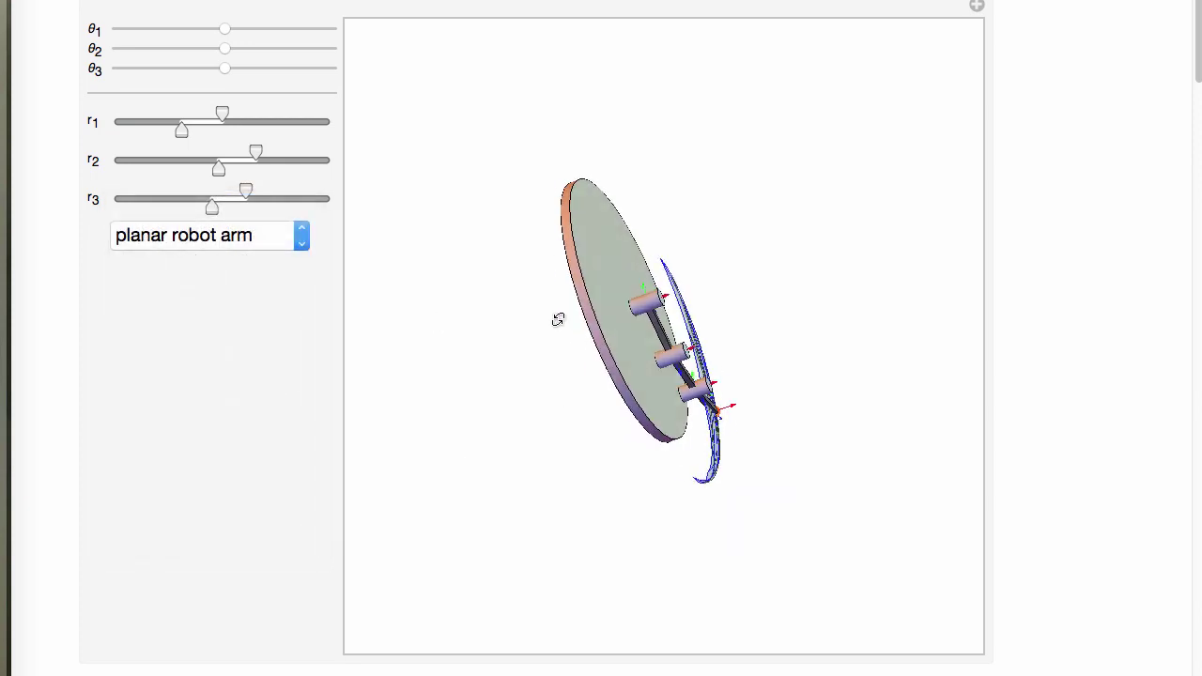
left_click_drag(449, 239, 504, 370)
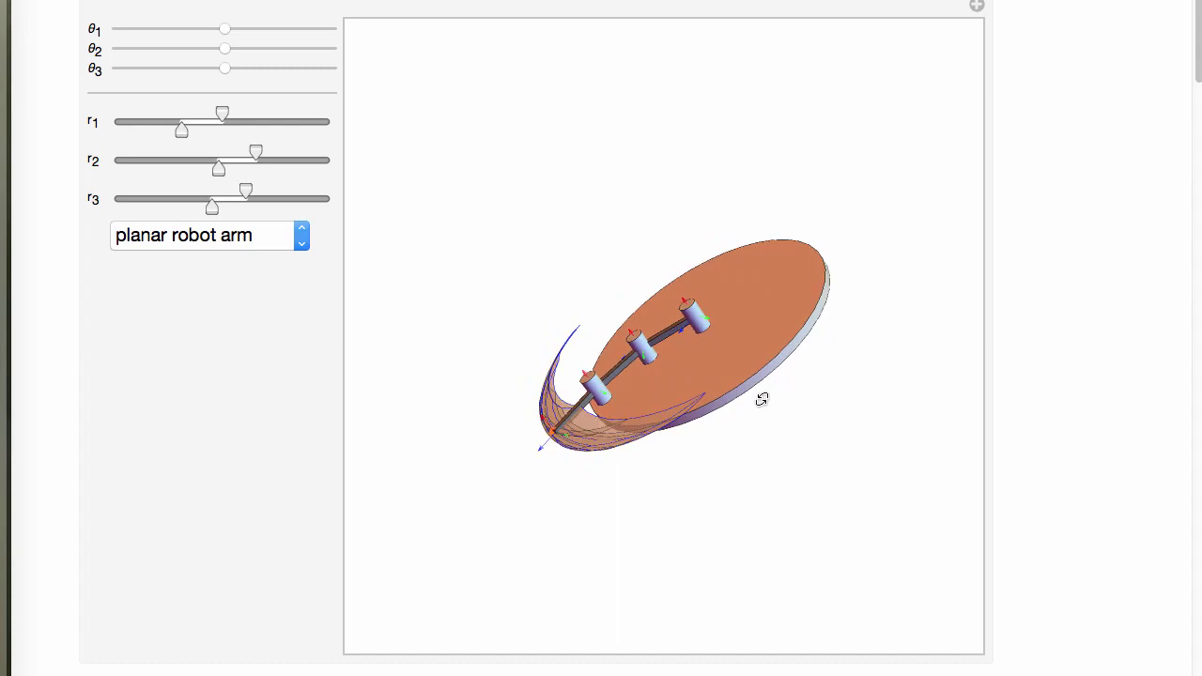
left_click_drag(629, 482, 575, 351)
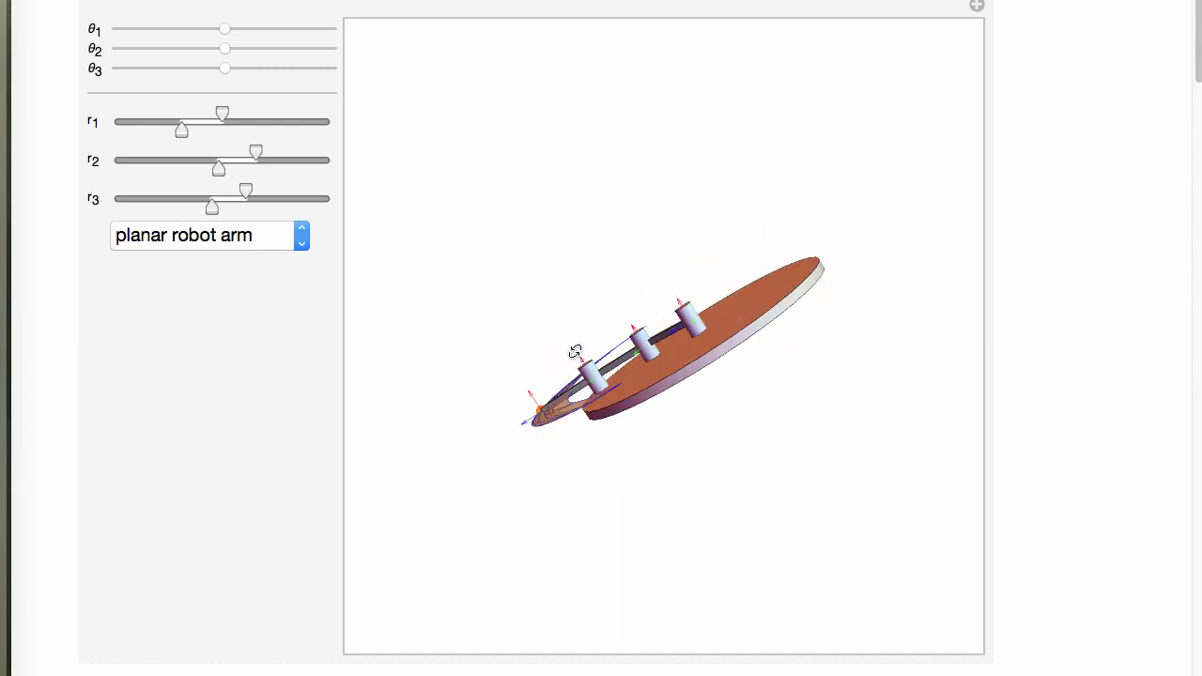
left_click_drag(602, 395, 625, 376)
Step: Change the robot type to elbow robot arm and inspect its curved workspace surface from different sides
left_click(224, 242)
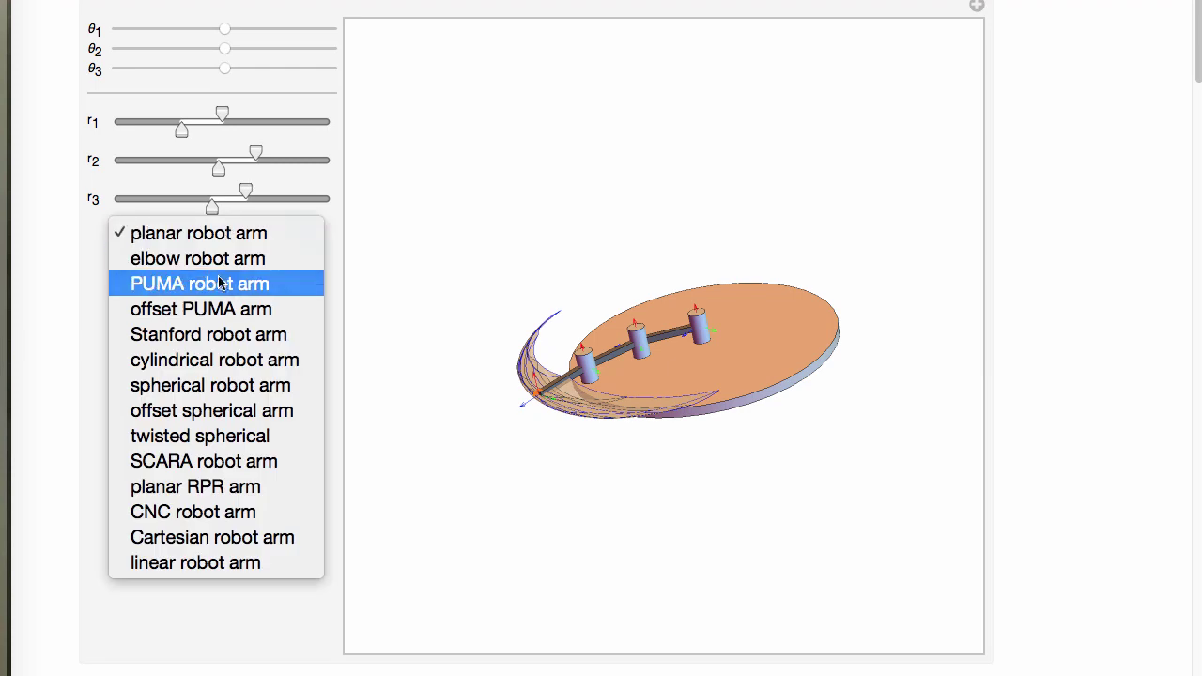
left_click(246, 261)
left_click_drag(711, 415, 653, 459)
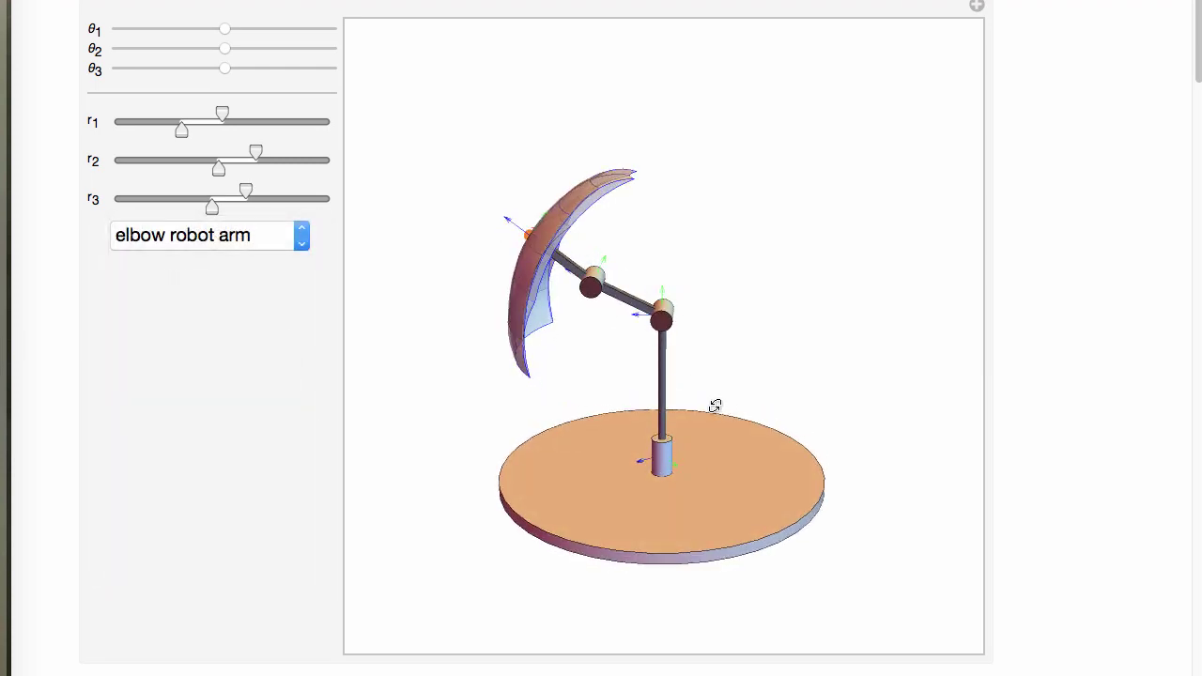
left_click_drag(715, 406, 602, 435)
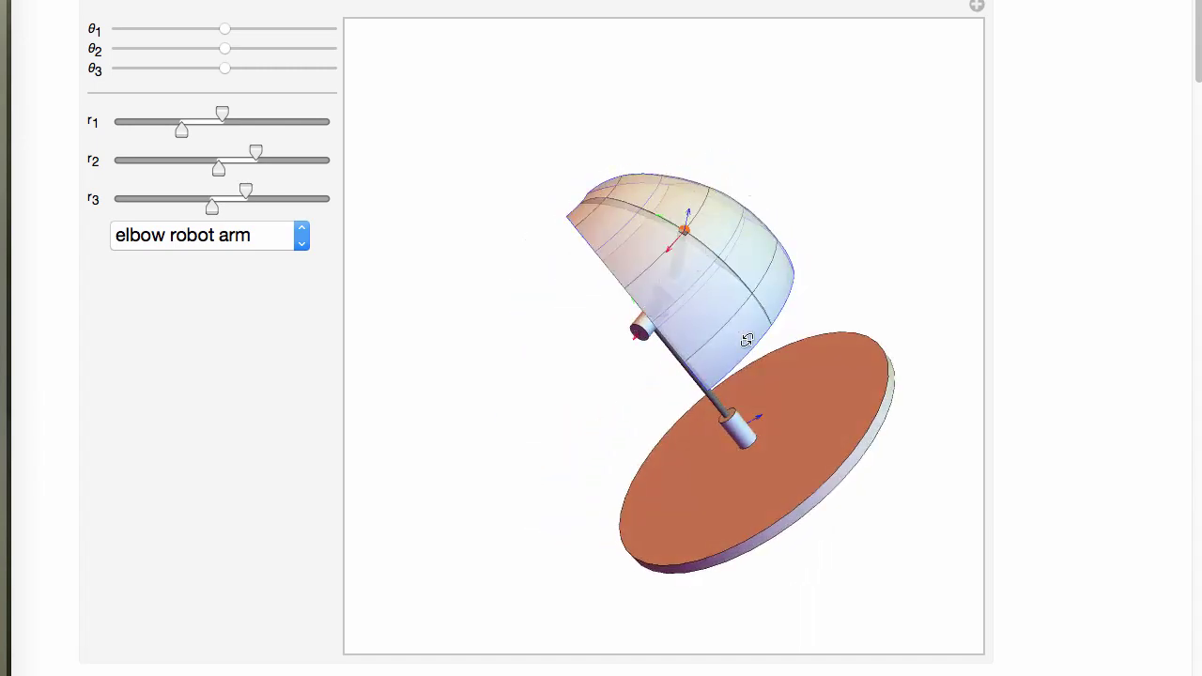
left_click_drag(579, 420, 613, 356)
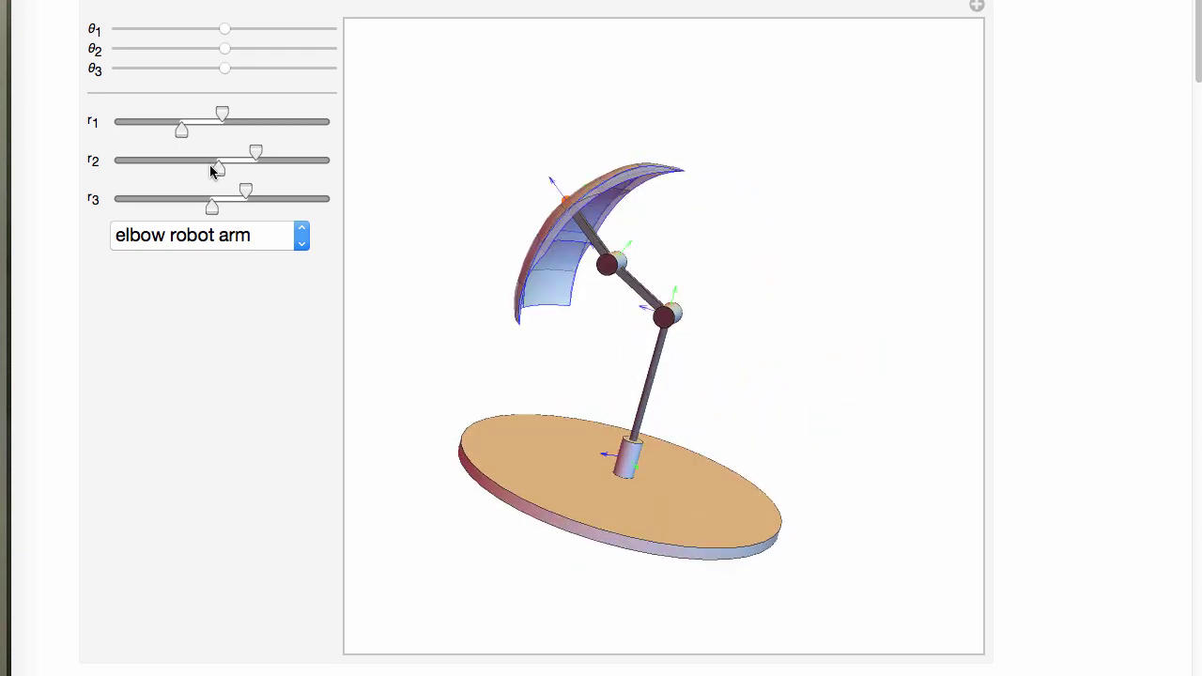
Step: Lower the r1 and r2 lower limits slightly, widen the r3 range on both sides, and inspect the elbow arm's workspace
left_click_drag(213, 170, 213, 170)
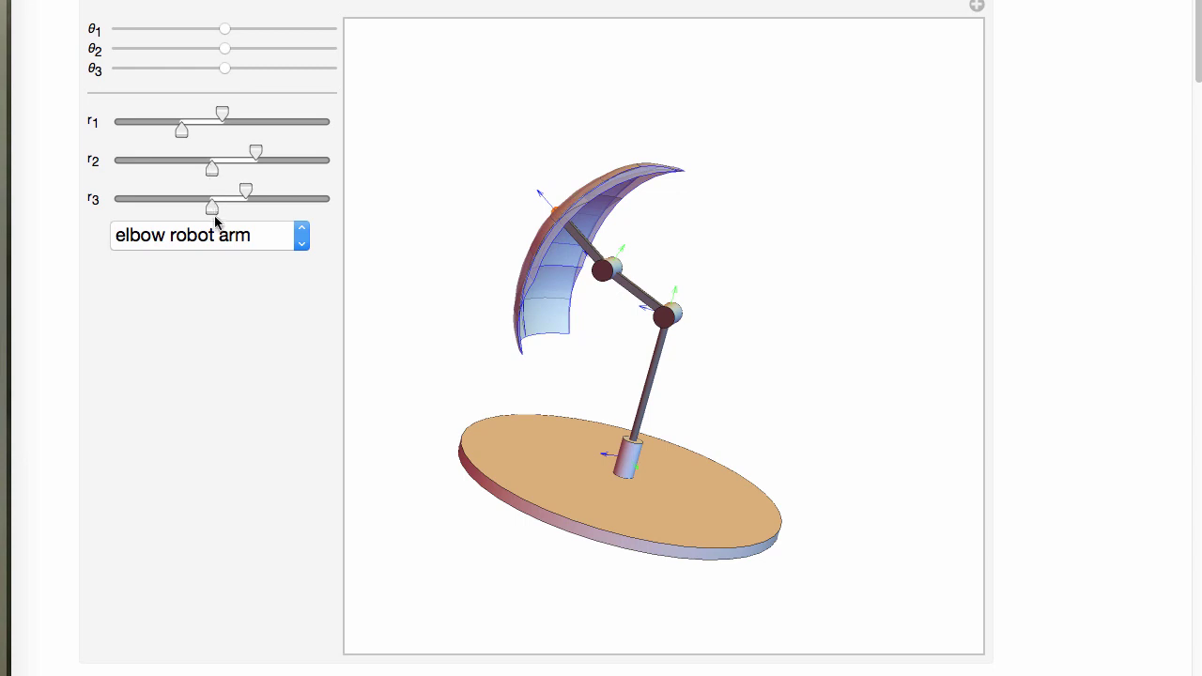
left_click_drag(211, 213, 269, 192)
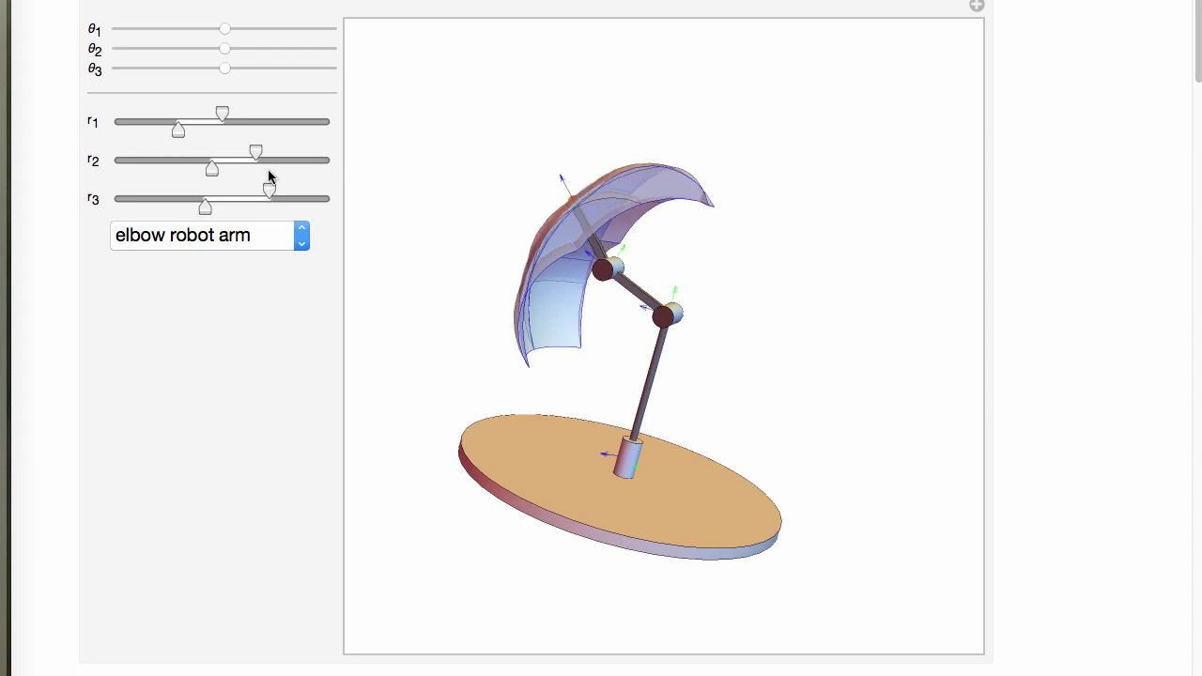
left_click_drag(537, 375, 601, 236)
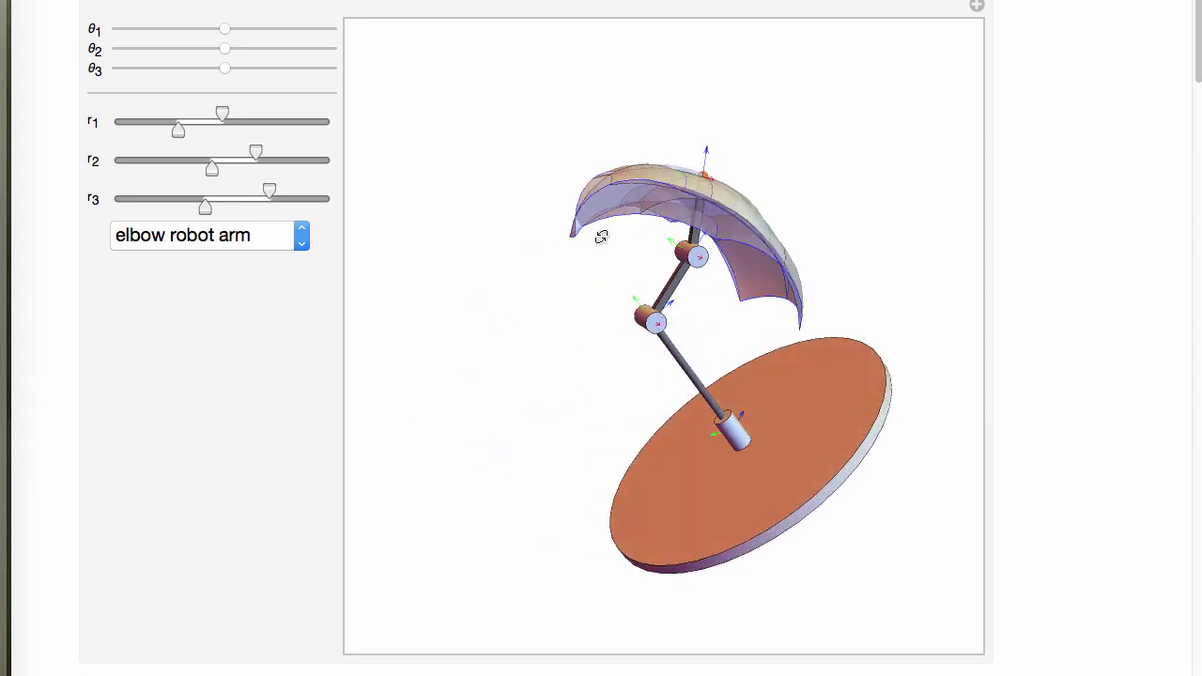
left_click_drag(737, 229, 570, 167)
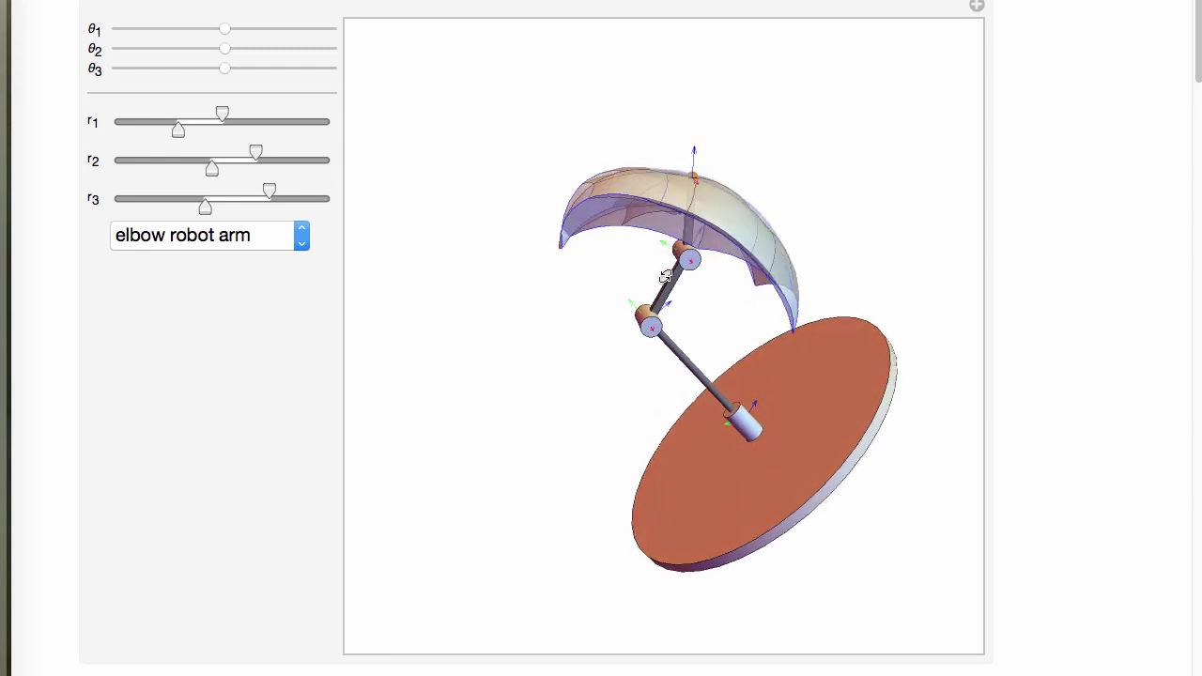
left_click_drag(666, 277, 657, 186)
Step: Set the robot type back to planar robot arm and inspect its workspace with the widened ranges from several angles
left_click(269, 236)
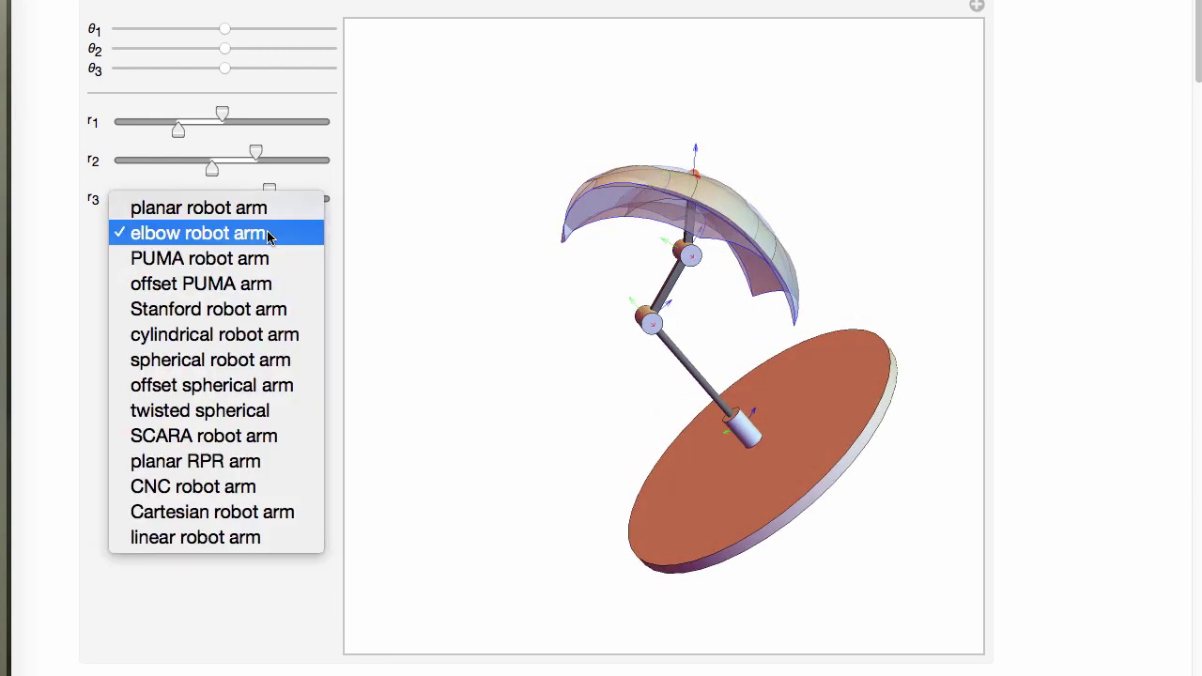
left_click(223, 206)
left_click_drag(653, 457, 568, 290)
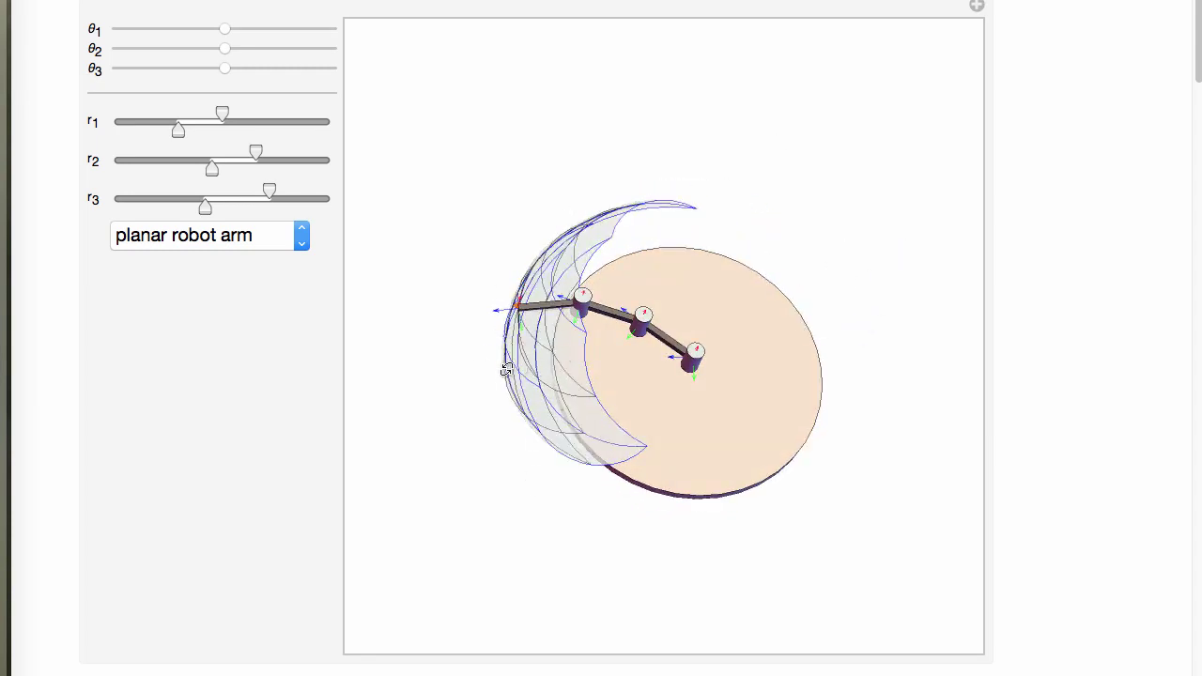
left_click_drag(517, 445, 754, 201)
left_click_drag(639, 386, 668, 368)
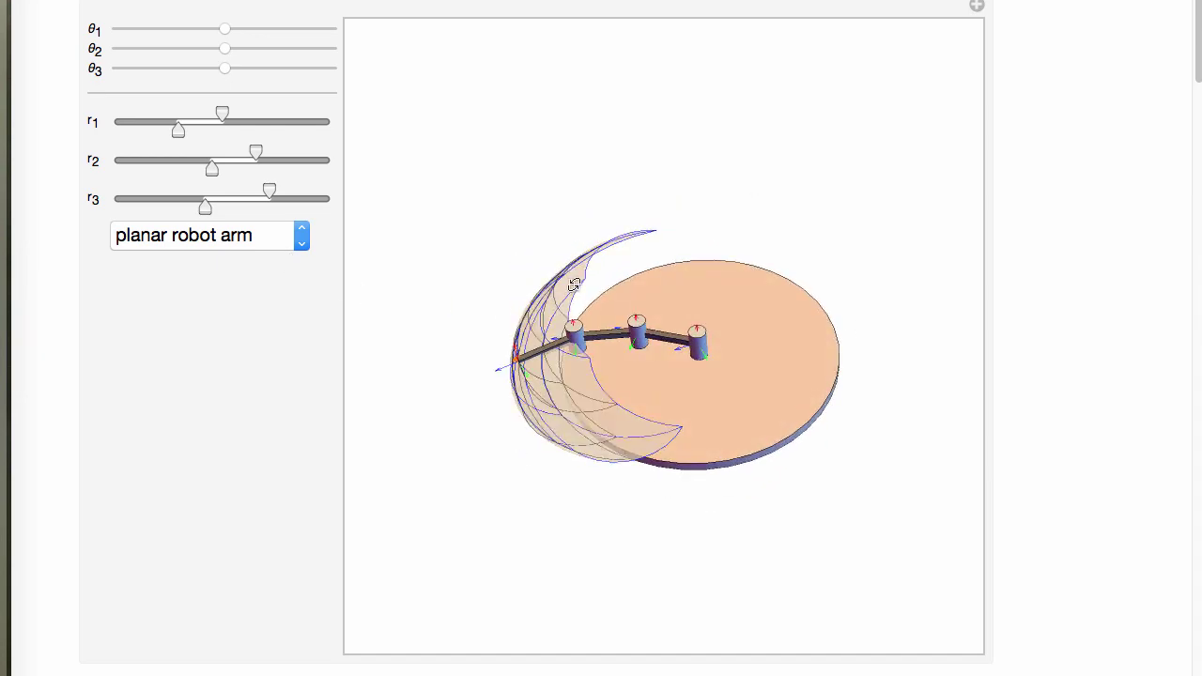
left_click_drag(576, 286, 498, 282)
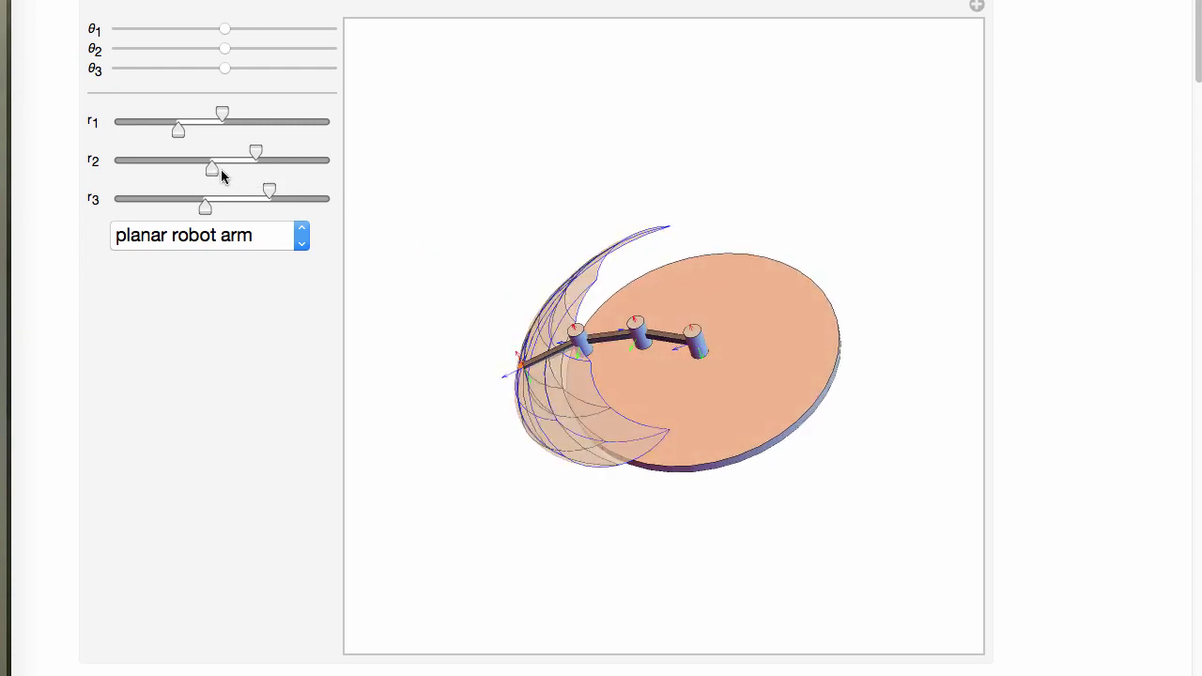
Step: Narrow the planar arm's r2 and r3 ranges to thin bands slightly below mid-span and view the resulting workspace
left_click_drag(254, 155, 205, 170)
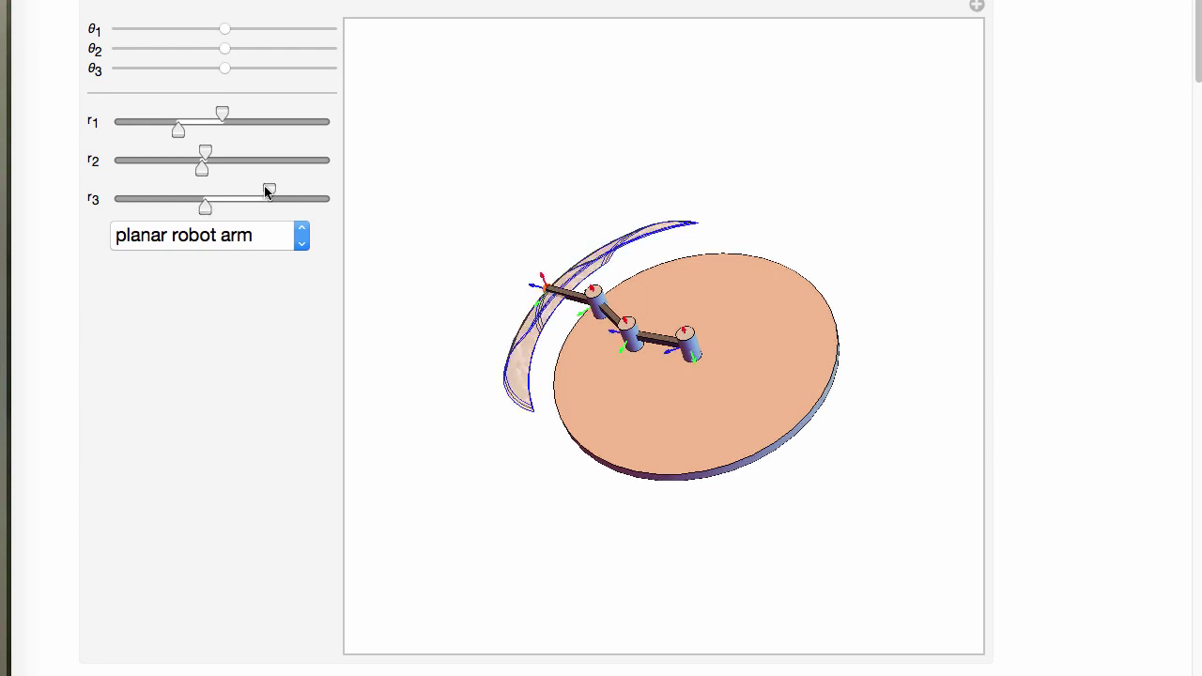
left_click_drag(268, 189, 197, 198)
left_click_drag(646, 378, 511, 268)
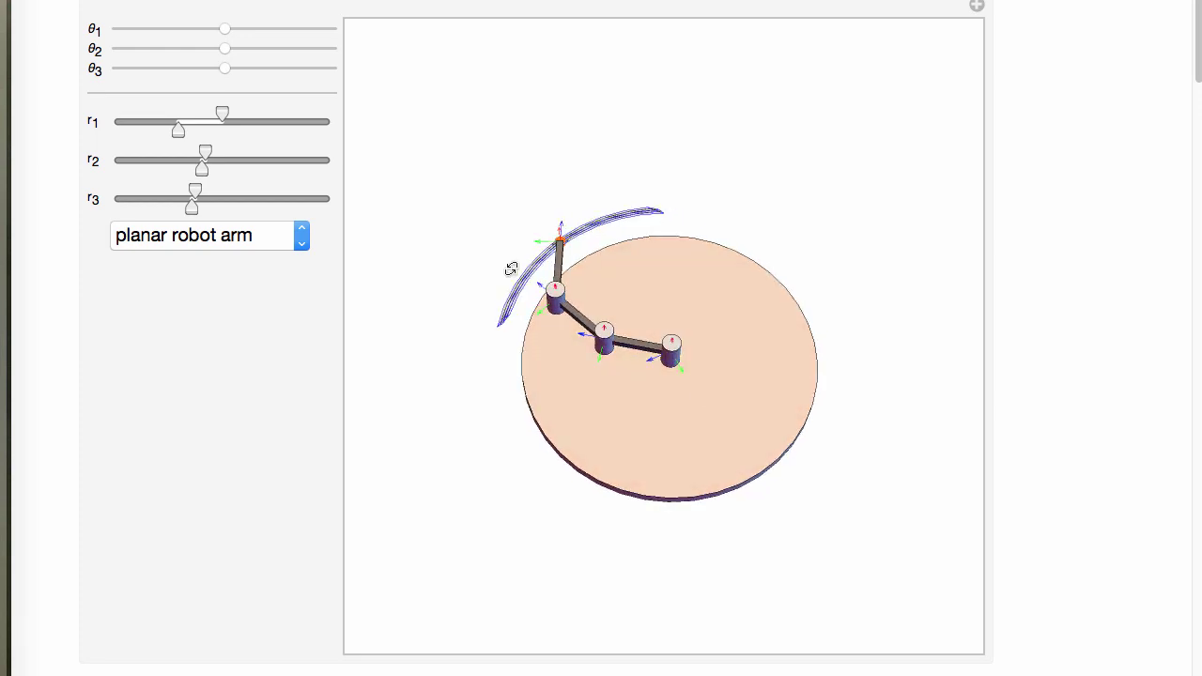
Step: Widen the planar arm's r1 range to its full span and inspect the workspace from different angles
left_click_drag(136, 135, 99, 132)
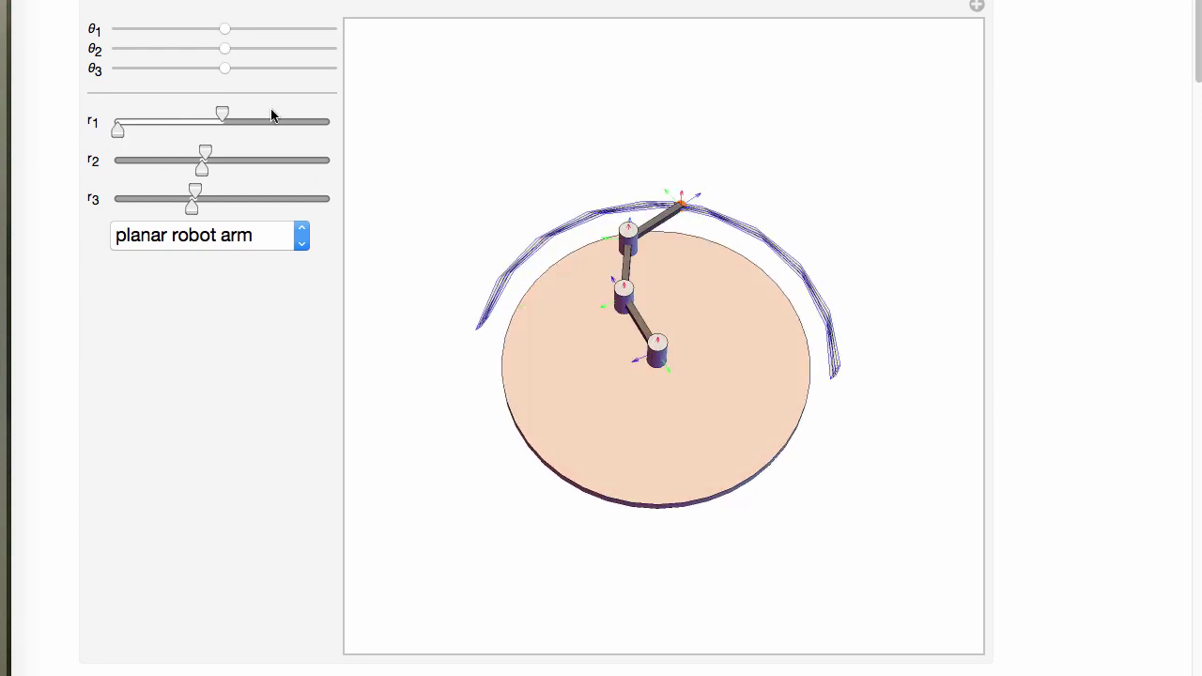
left_click_drag(308, 115, 382, 123)
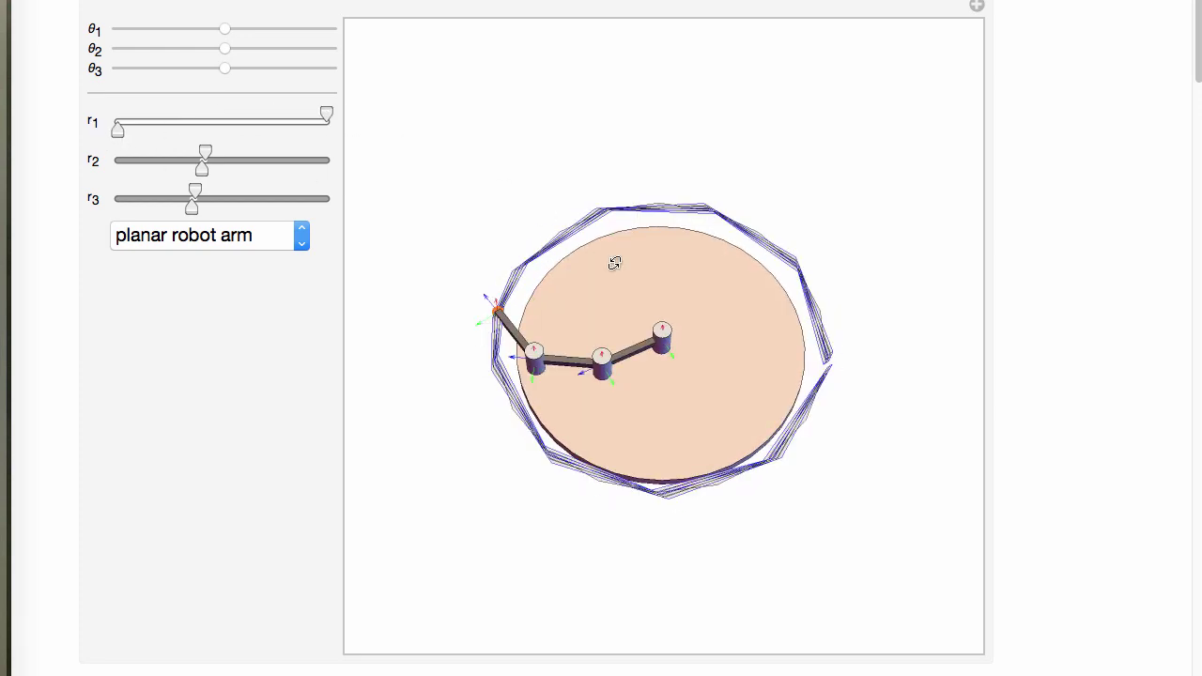
left_click_drag(614, 264, 566, 326)
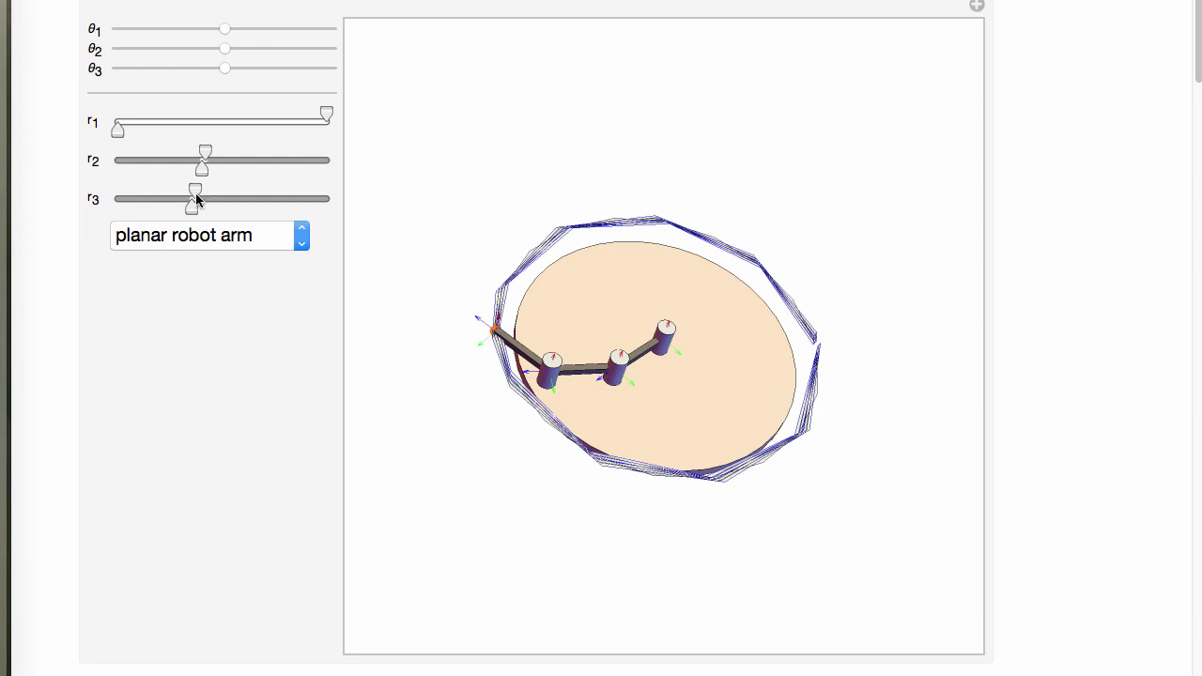
left_click_drag(520, 418, 563, 422)
Step: Switch the robot type to CNC robot arm and widen the r2 and r3 ranges to run from about a quarter to near mid-span
left_click(223, 244)
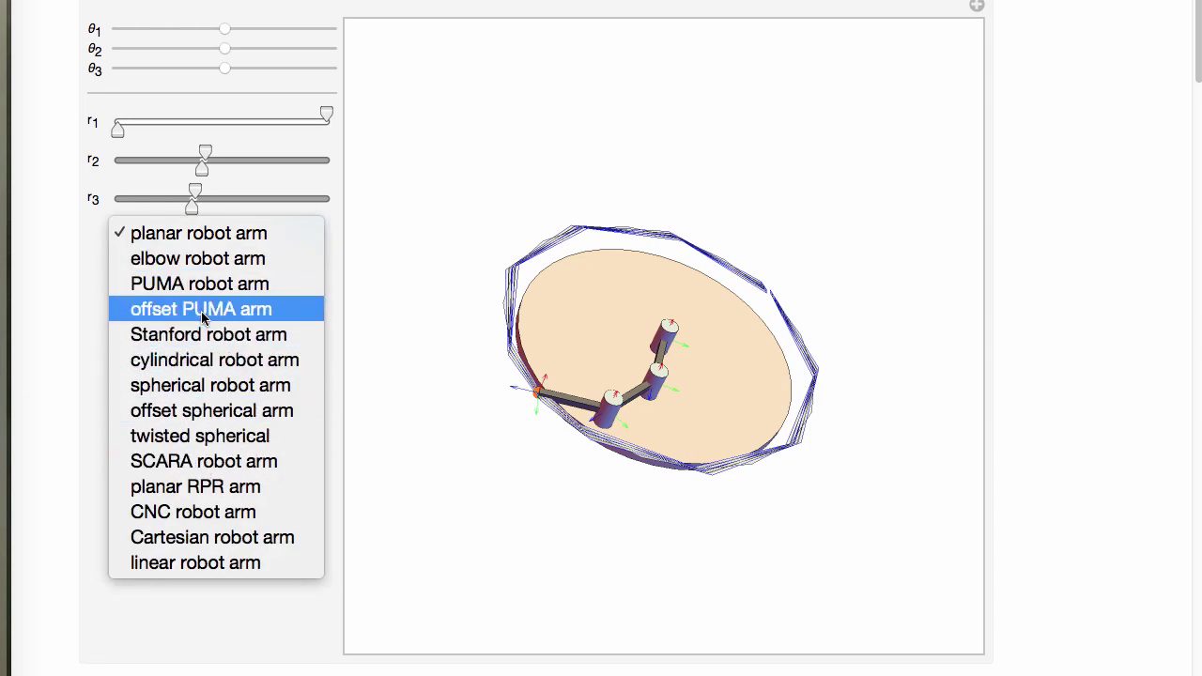
left_click(198, 517)
left_click_drag(657, 411, 682, 358)
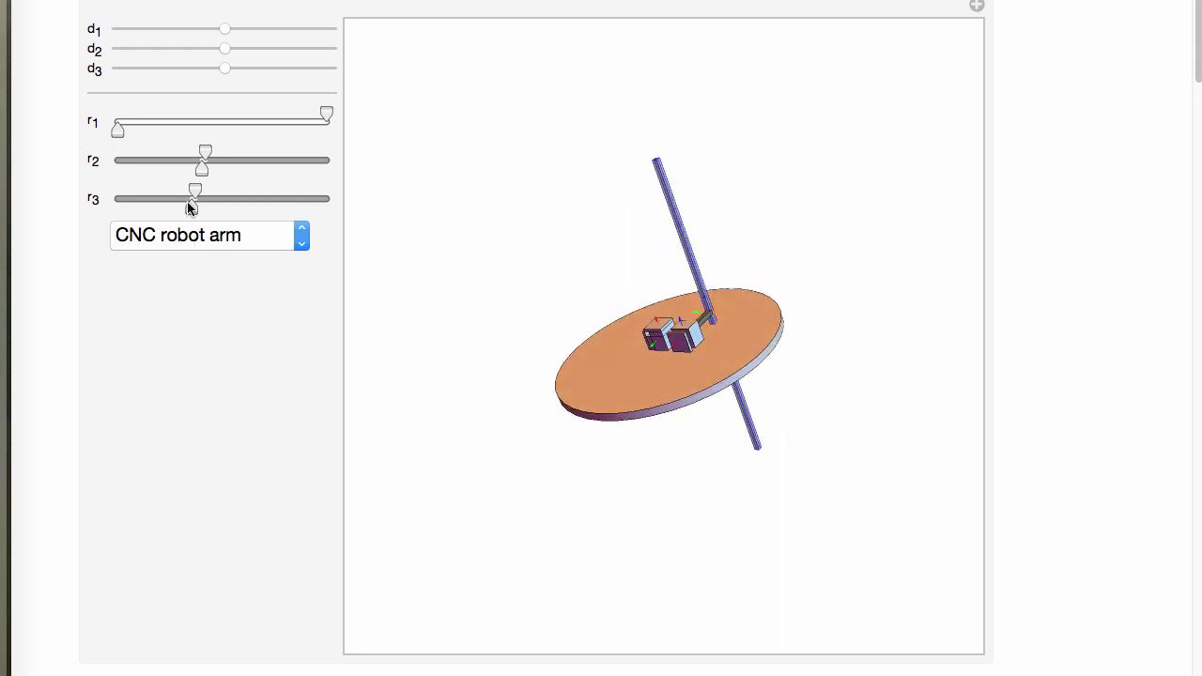
left_click_drag(191, 205, 223, 155)
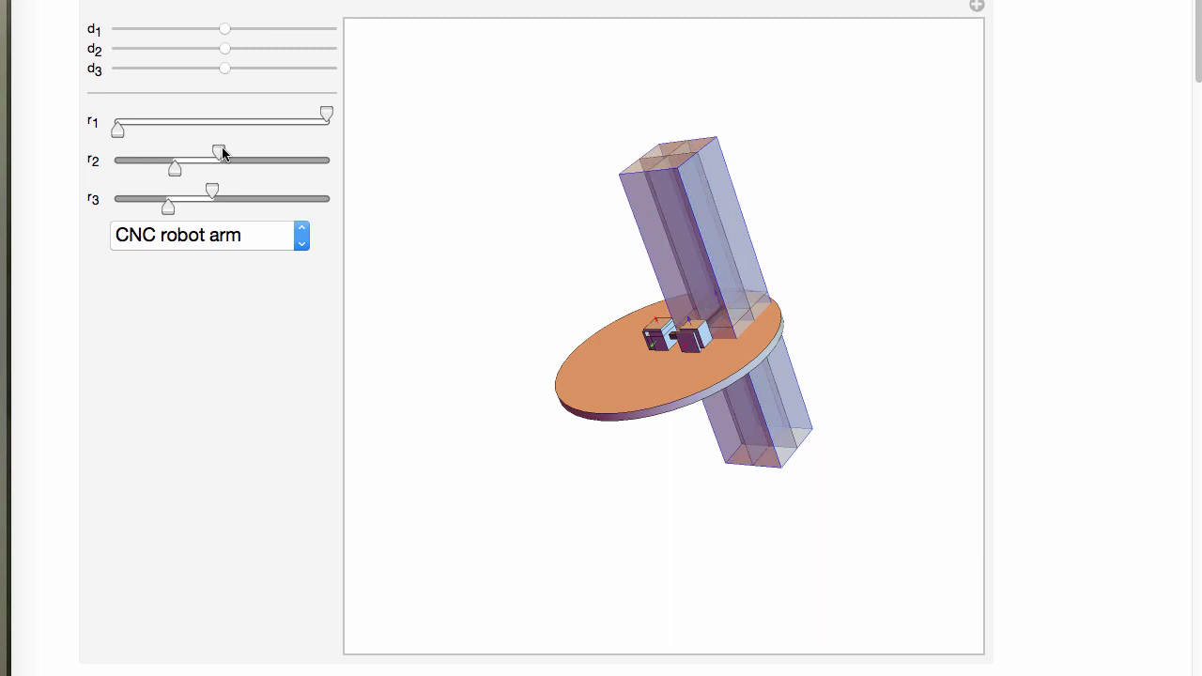
Step: Narrow the CNC arm's r1 range to between about a quarter of the span and just below the middle, and view the workspace
left_click_drag(119, 131, 173, 136)
left_click_drag(315, 114, 214, 124)
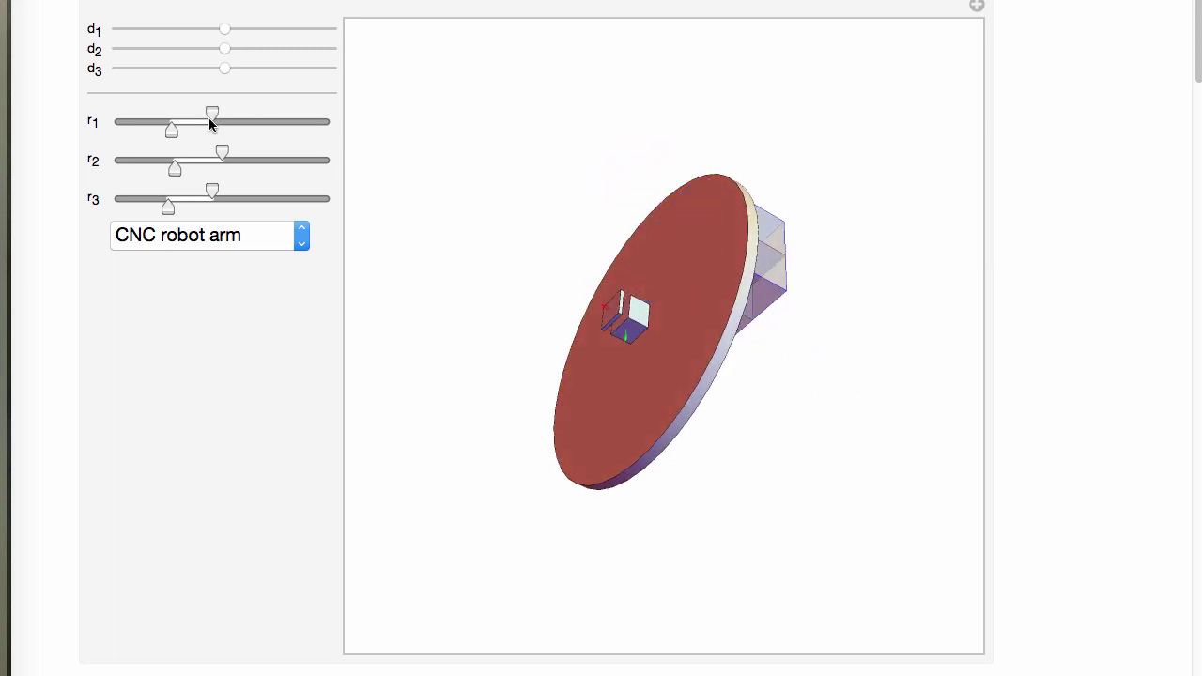
left_click_drag(652, 372, 448, 259)
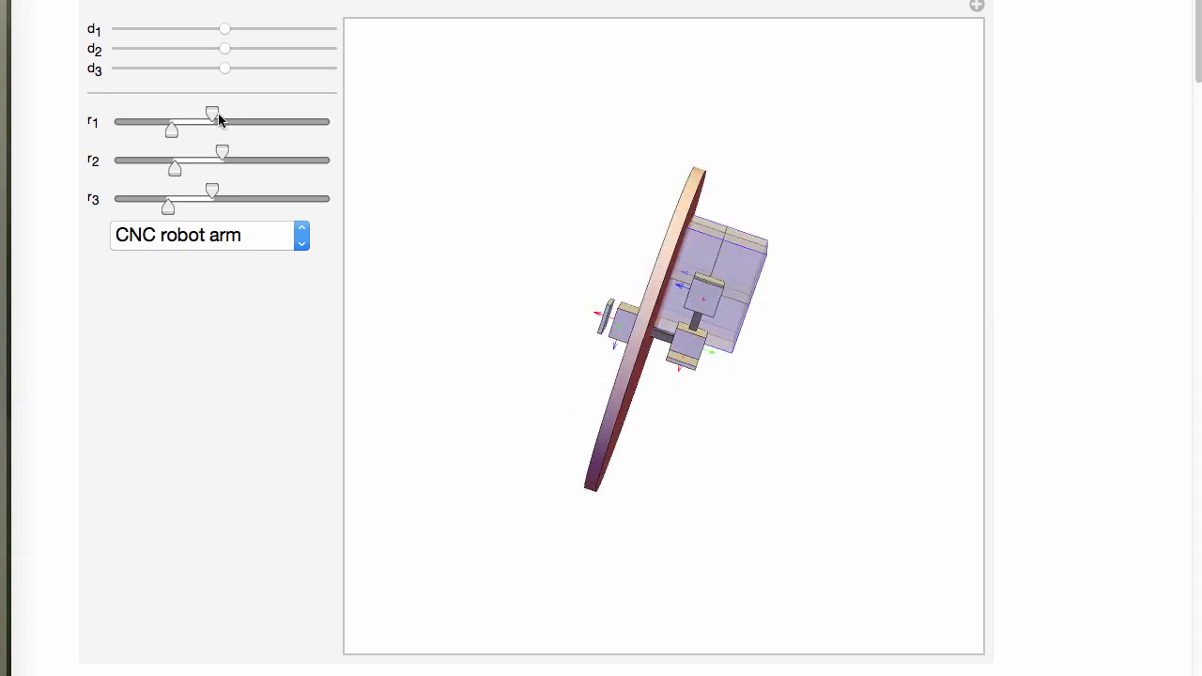
Step: Raise the r1 upper limit to near its maximum and the lower limit to about mid-span, and inspect the CNC arm's box-shaped workspace
left_click_drag(241, 114, 301, 127)
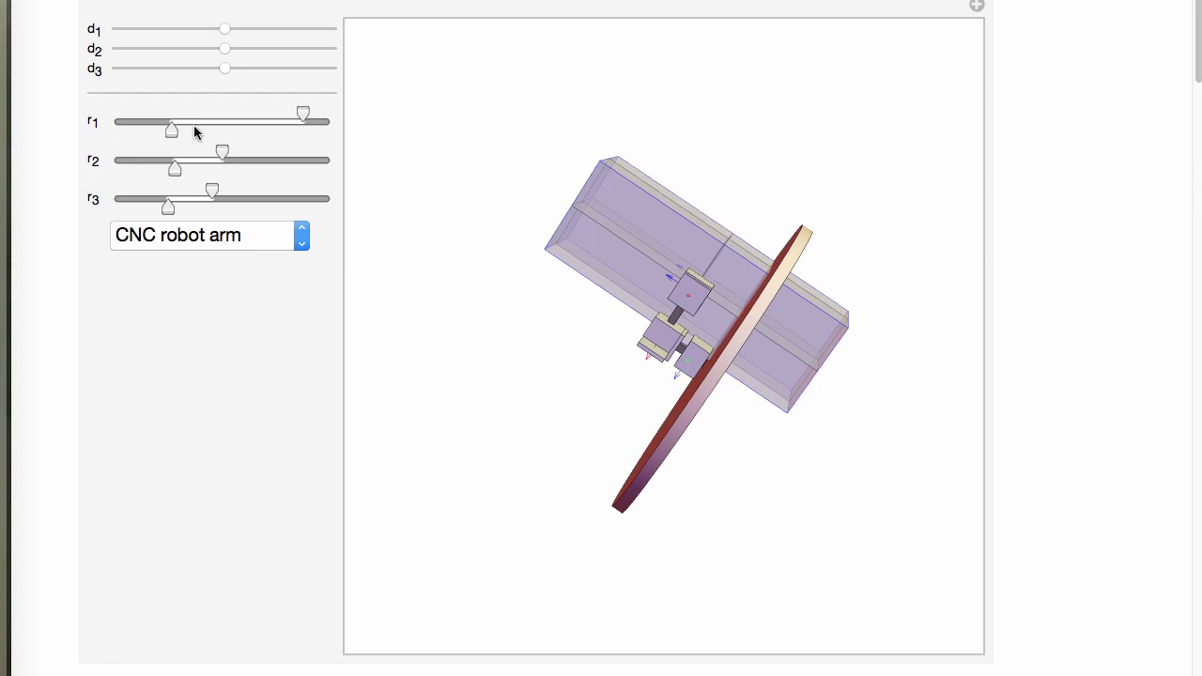
left_click_drag(193, 126, 216, 128)
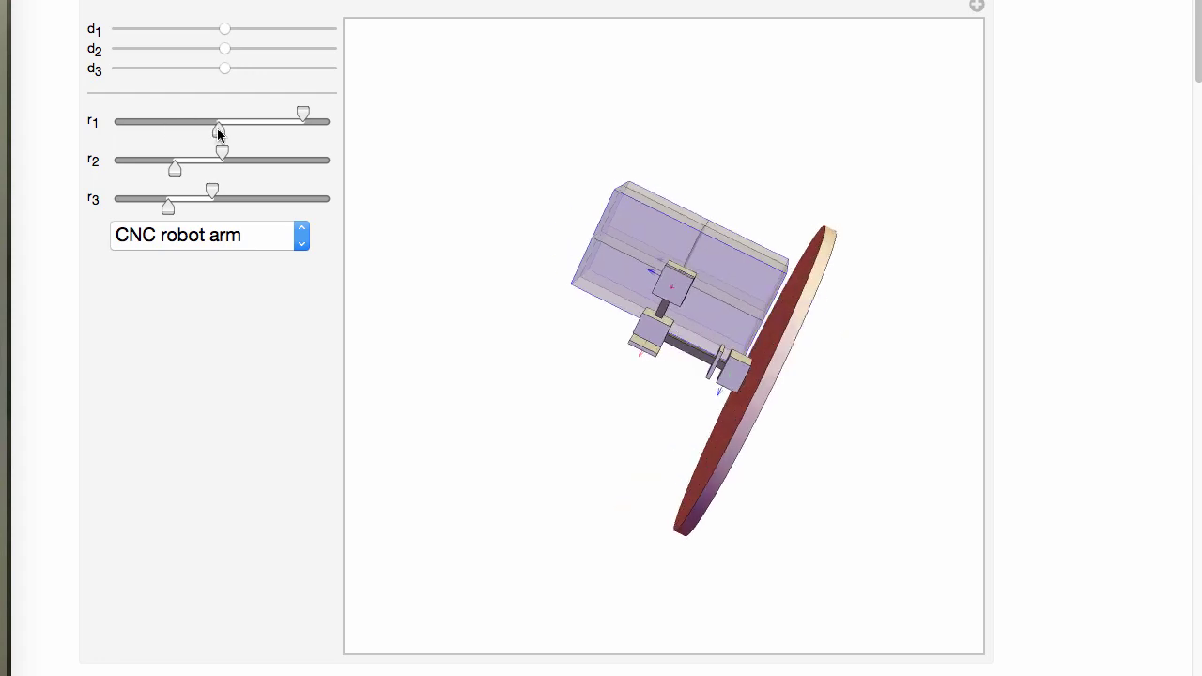
left_click_drag(574, 380, 619, 341)
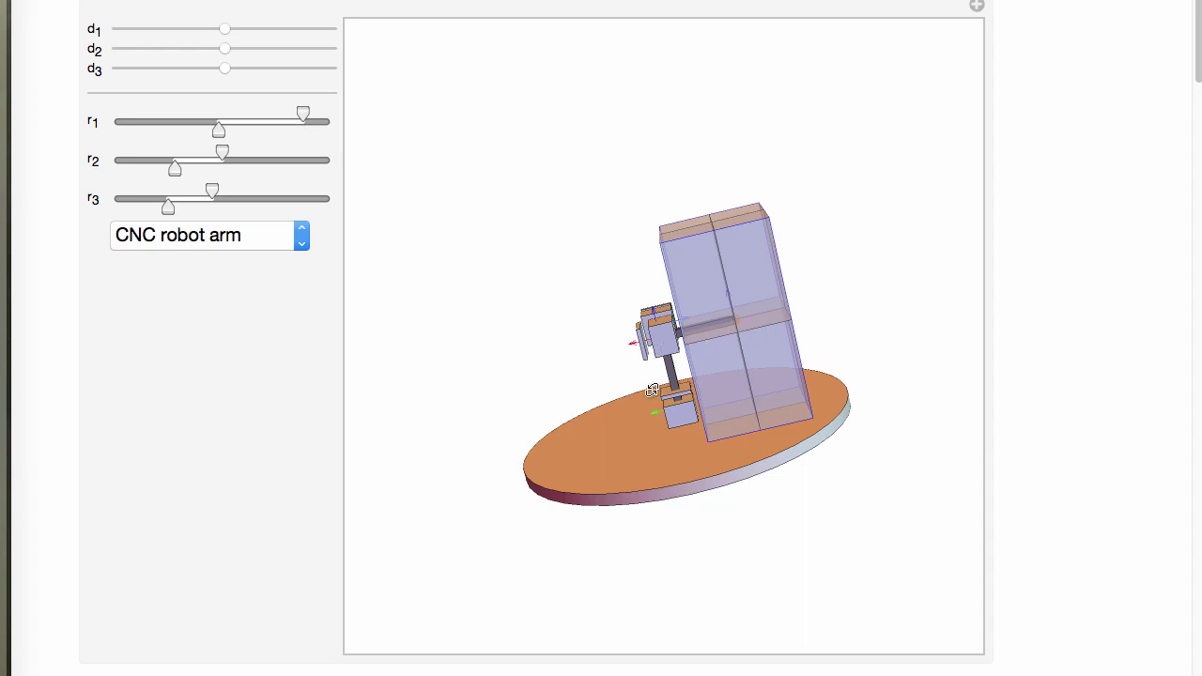
left_click_drag(653, 390, 703, 279)
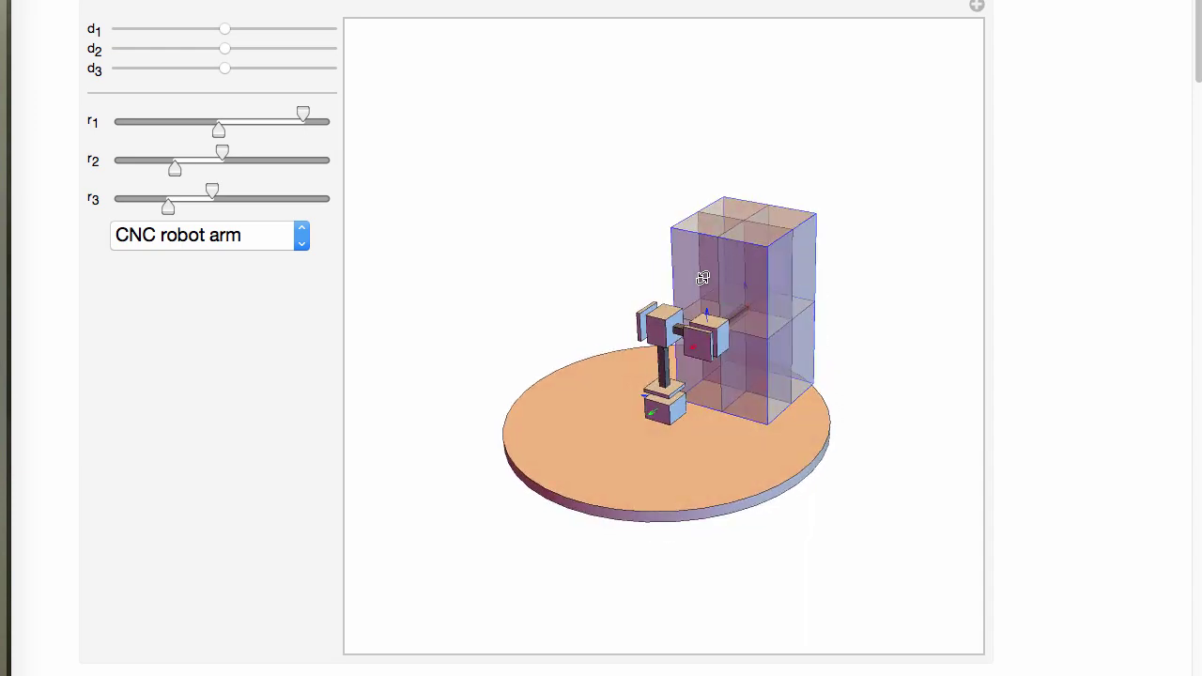
left_click_drag(817, 378, 671, 306)
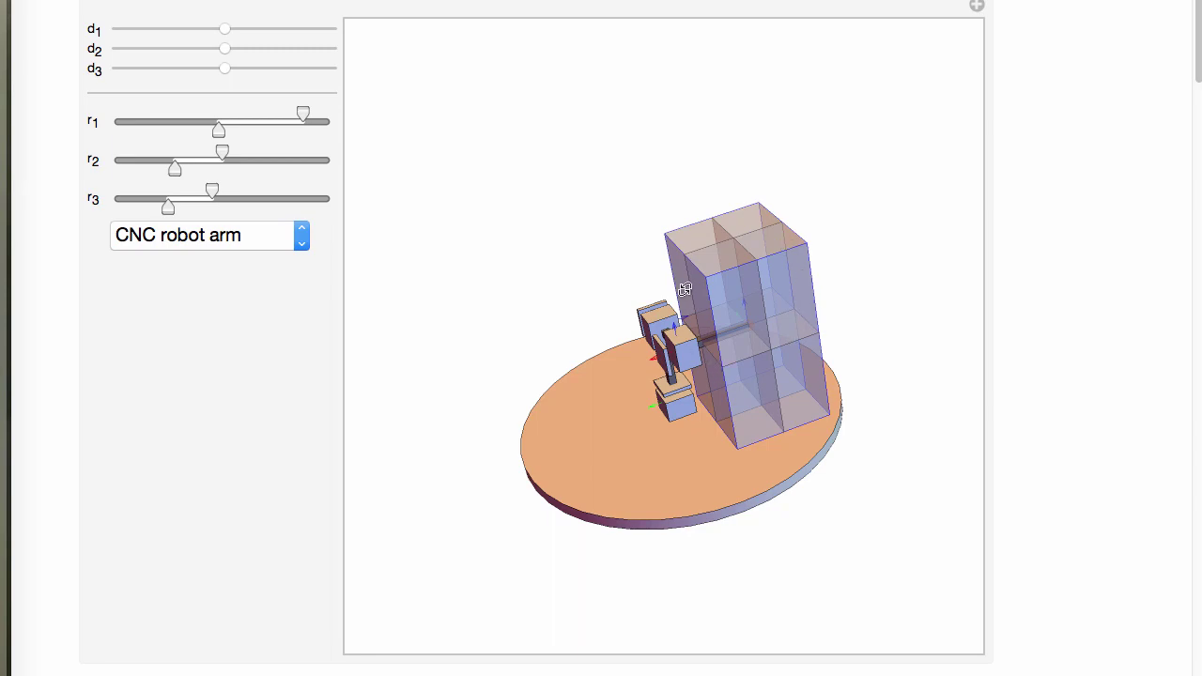
left_click_drag(752, 350, 776, 356)
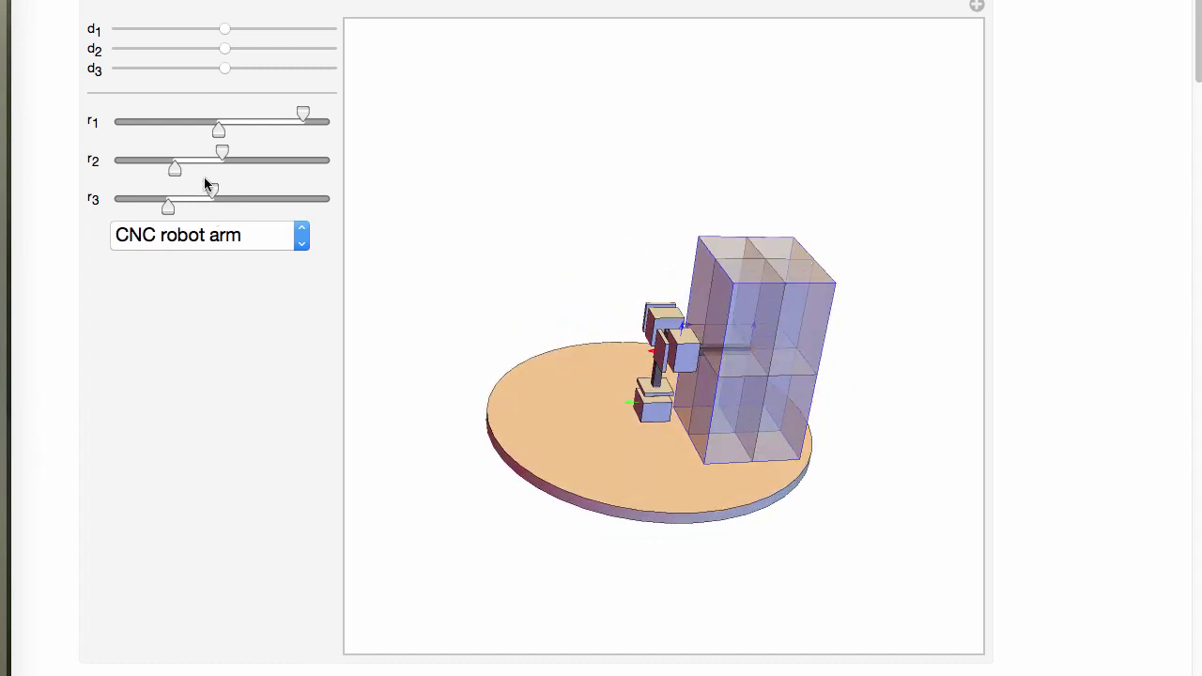
Step: Narrow the CNC arm's r2 range to a sliver near a third of the span and r3 to one near two-fifths, and view the workspace
left_click_drag(176, 162, 194, 190)
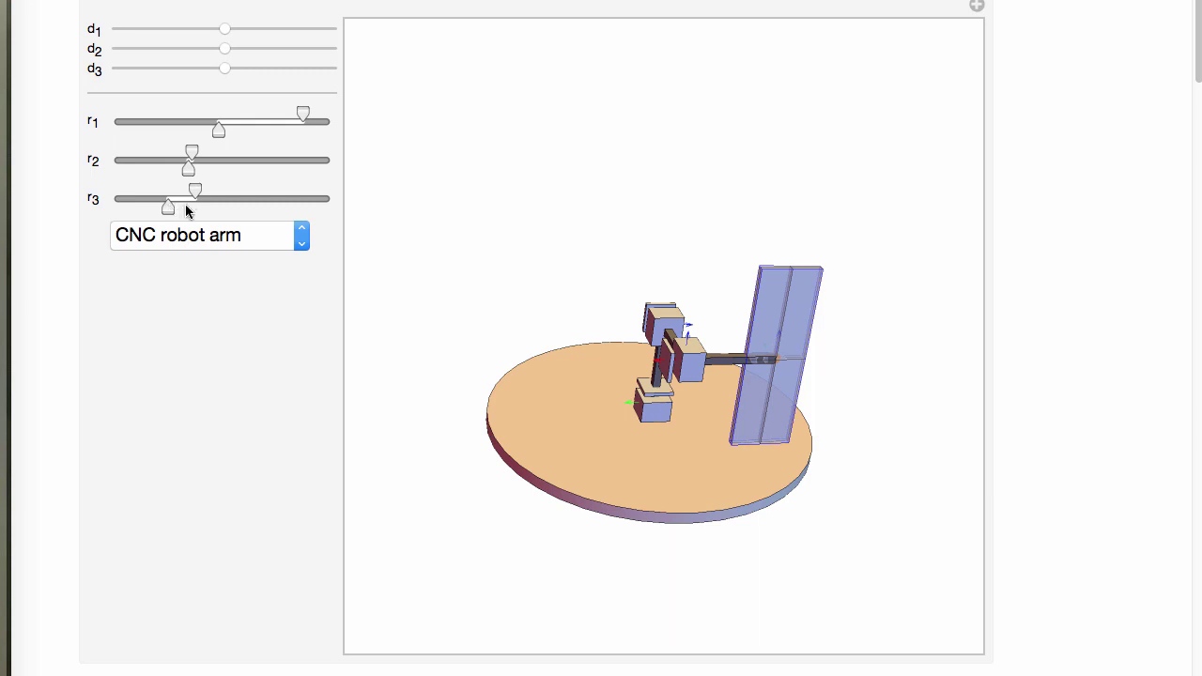
left_click_drag(166, 207, 200, 213)
left_click_drag(841, 449, 656, 410)
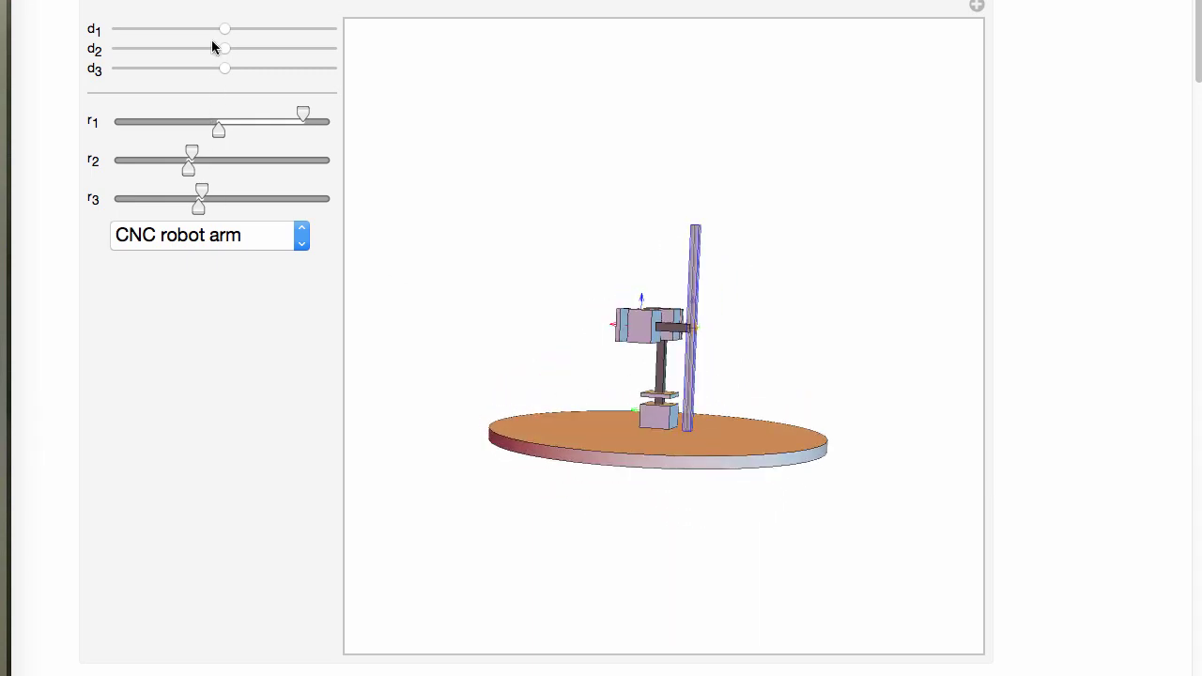
Step: Vary the CNC arm's joint positions, leaving d1 slightly below the middle, and inspect the thin column-shaped workspace from another side
left_click_drag(226, 30, 106, 69)
left_click_drag(138, 69, 215, 58)
left_click_drag(447, 304, 505, 337)
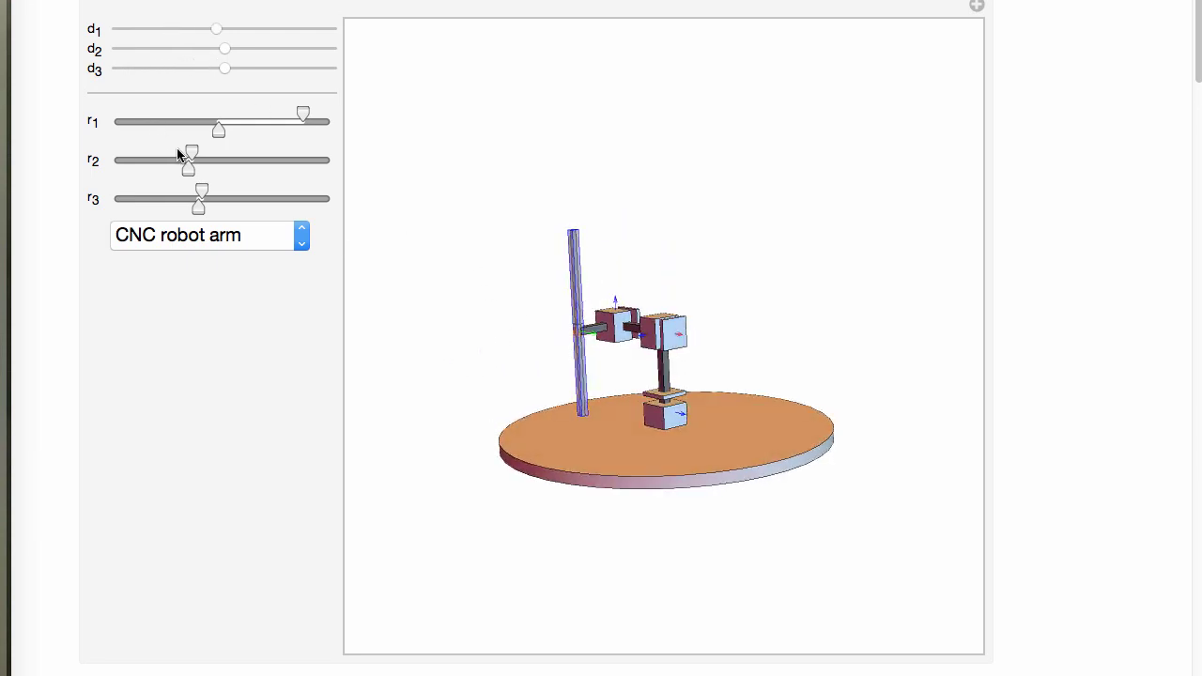
Step: Raise the r2 and r3 upper limits to about mid-span, lower r3's lower limit to about a fifth, and inspect the workspace from several angles
left_click_drag(195, 152, 223, 153)
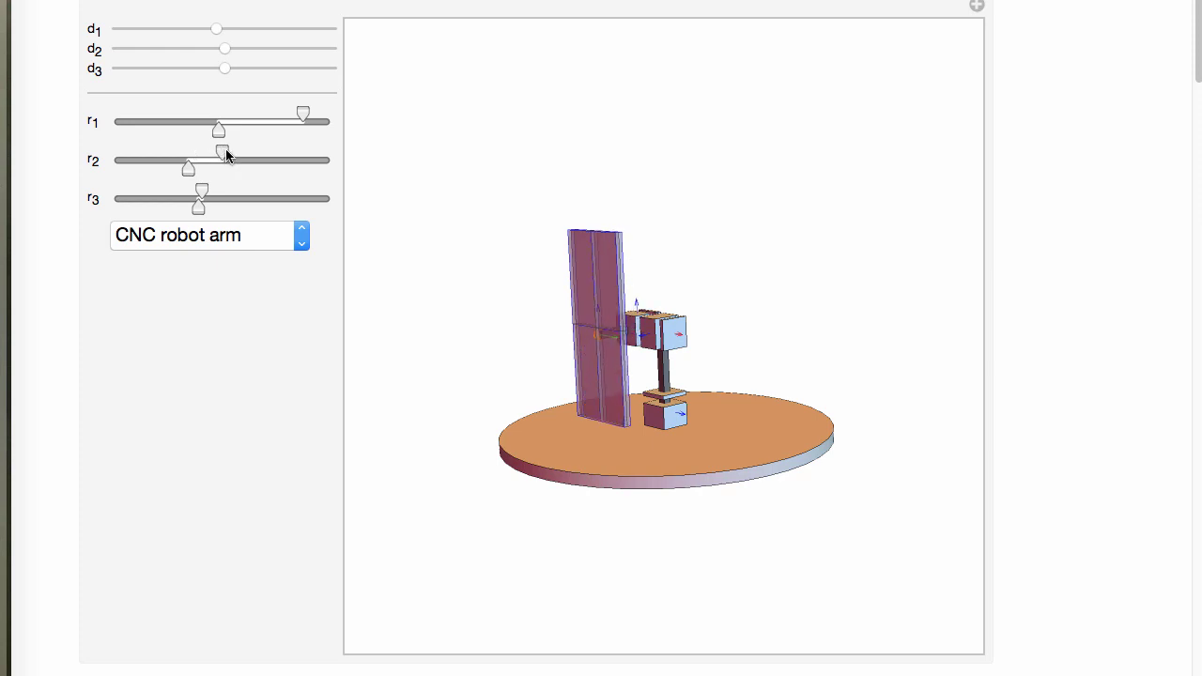
left_click_drag(769, 450, 576, 444)
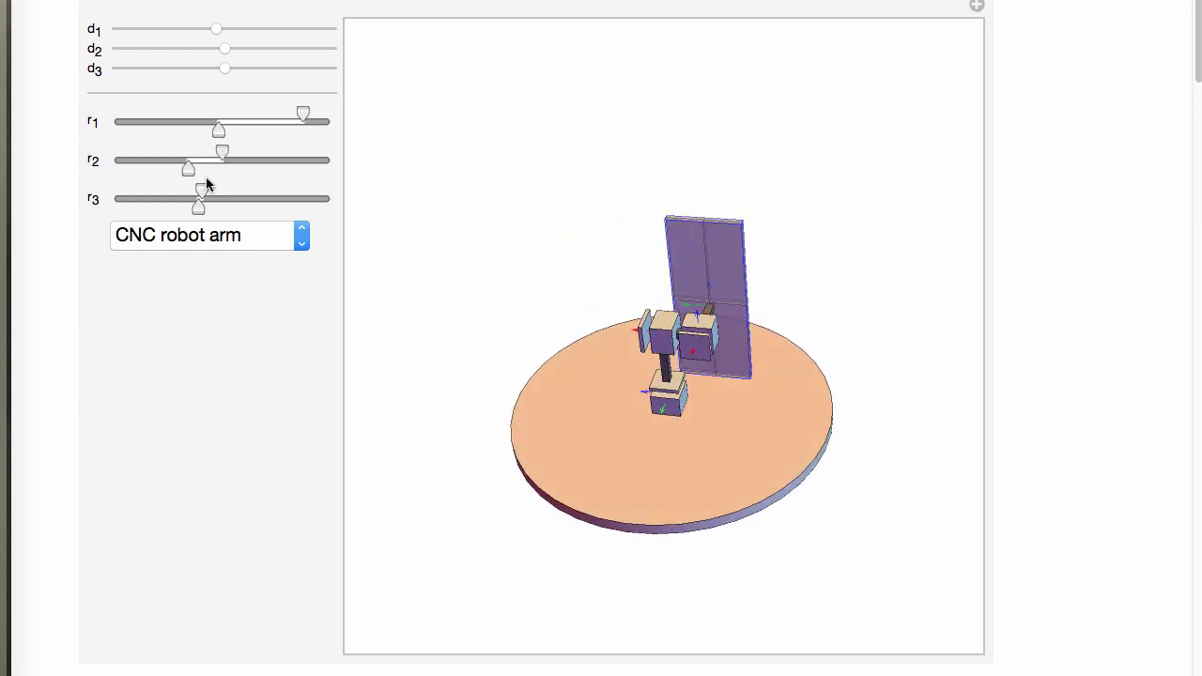
left_click_drag(204, 193, 160, 205)
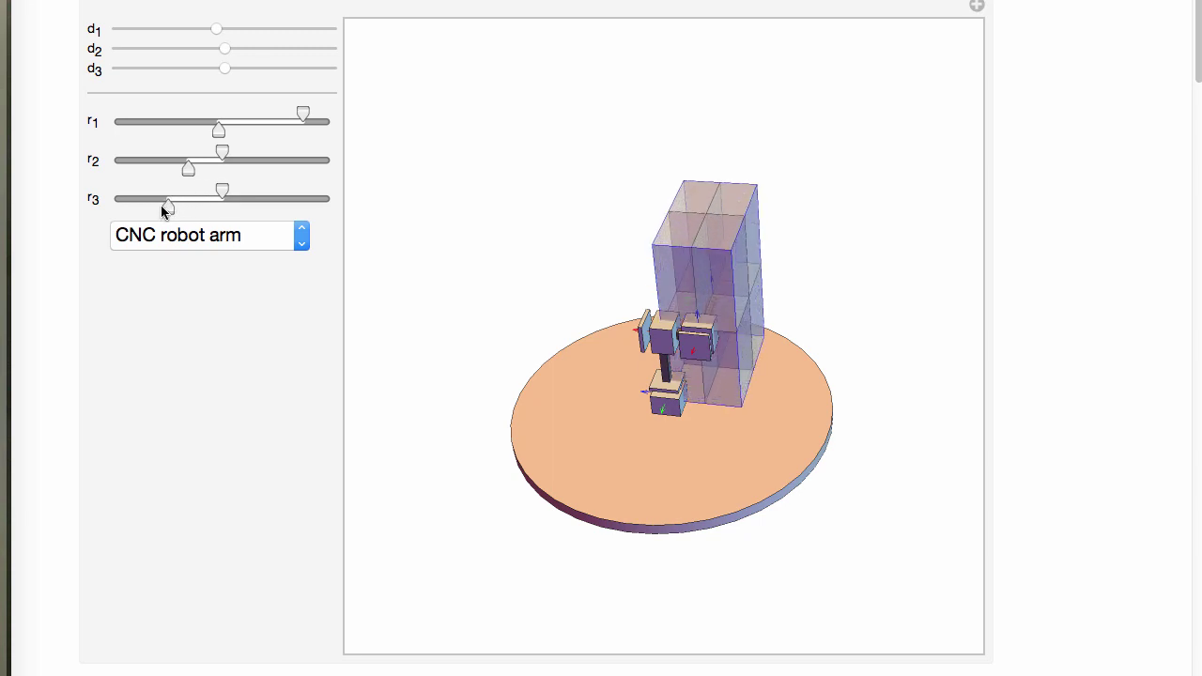
left_click_drag(751, 395, 654, 293)
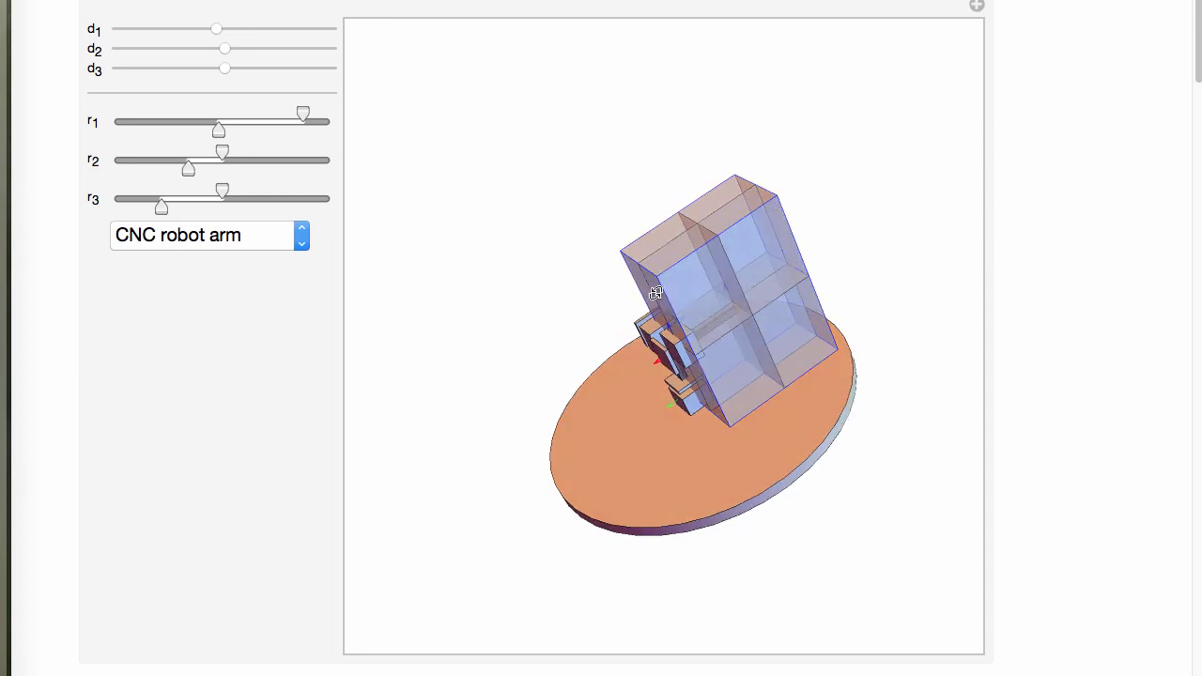
left_click_drag(784, 141, 495, 405)
left_click_drag(621, 398, 636, 387)
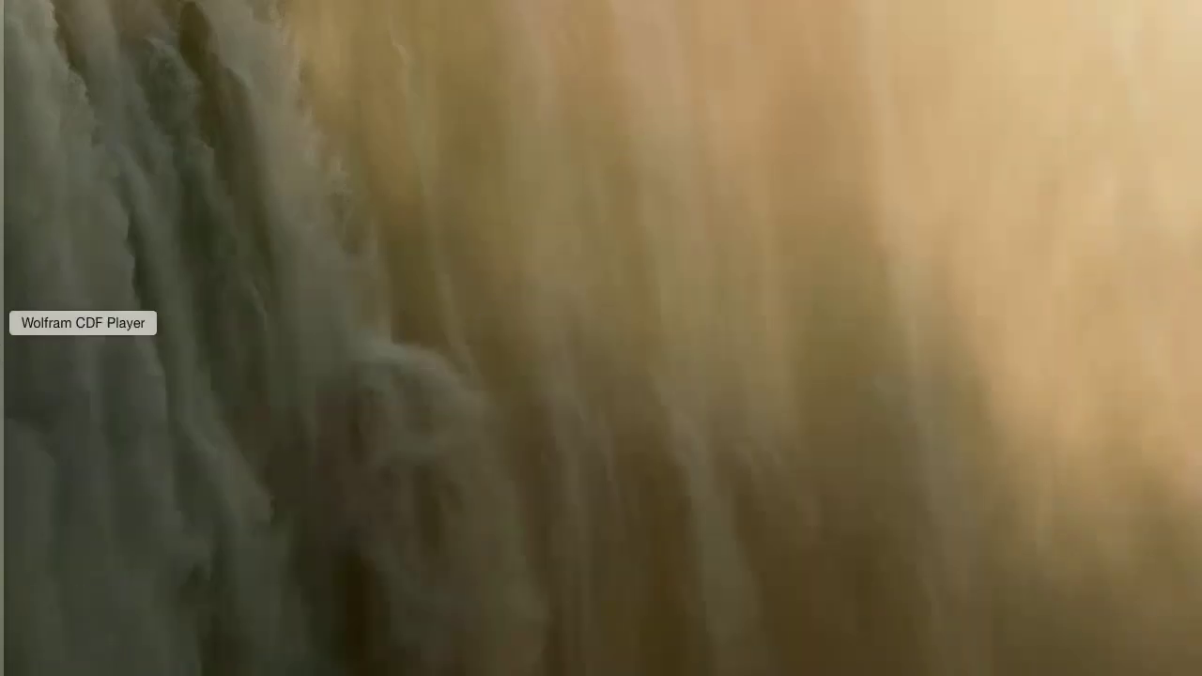
Step: Switch to the web browser, open the related Common Robot Arm Configurations demonstration, and download CommonRobotArmConfigurations.cdf
left_click(3, 269)
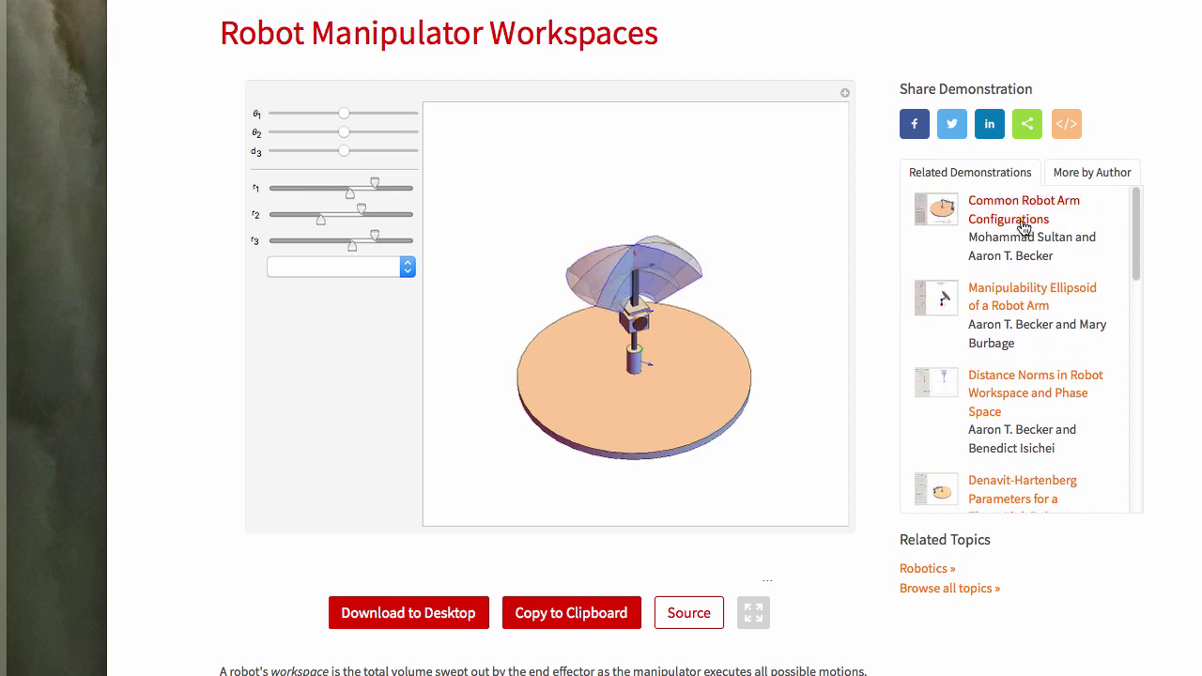
left_click(1025, 228)
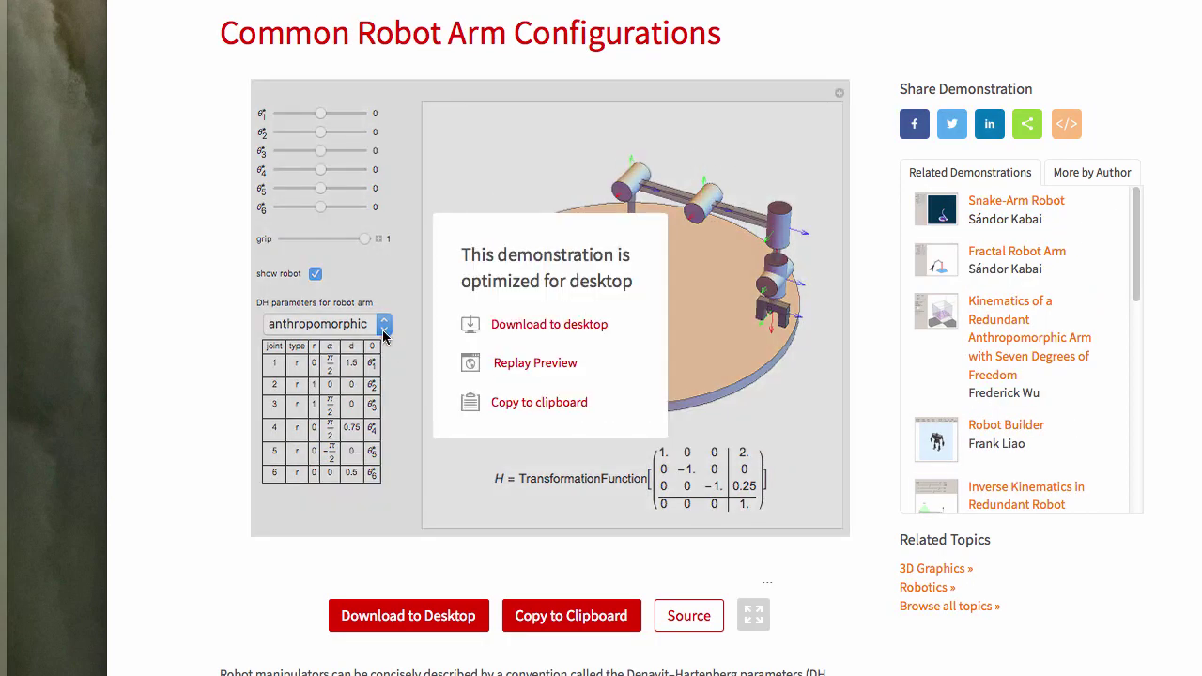
left_click(559, 325)
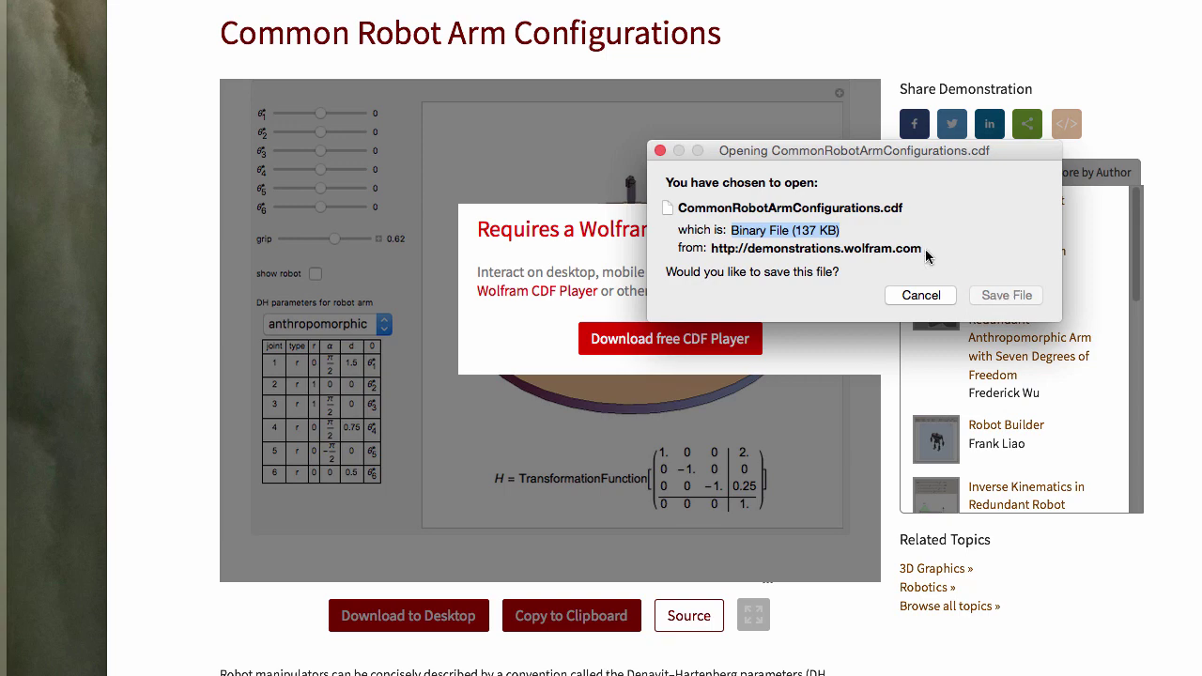
left_click(930, 293)
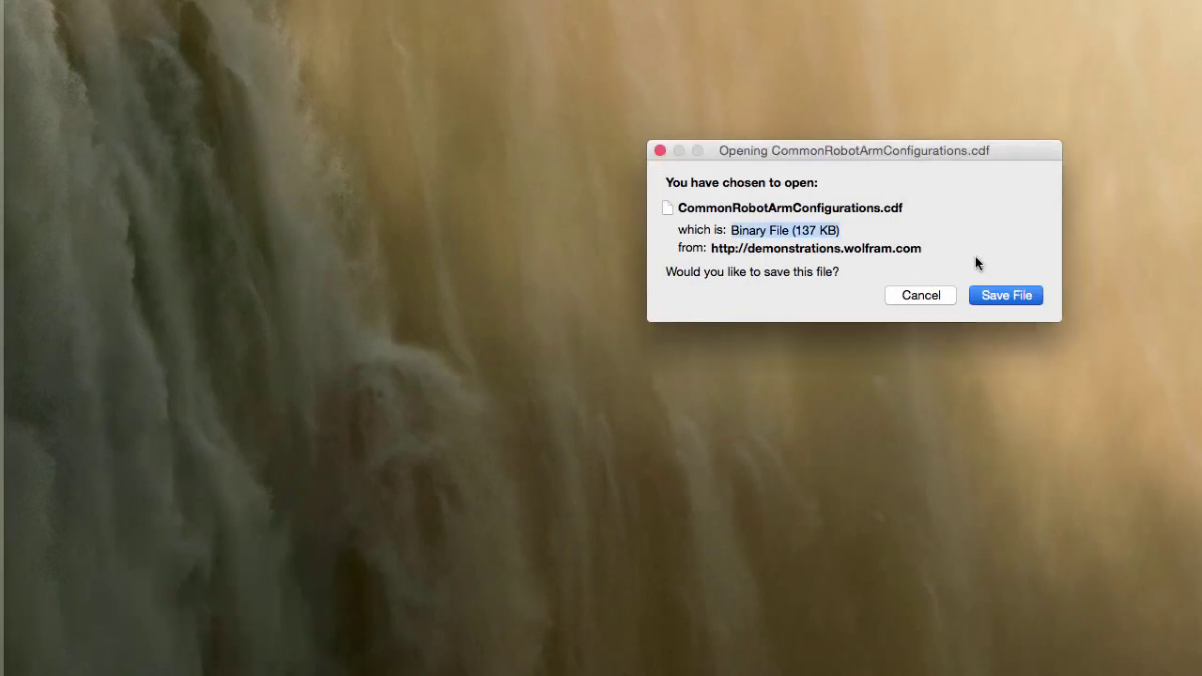
key("Return")
Step: Open the newly downloaded Common Robot Arm Configurations file from the Downloads folder and enlarge its window to fill the screen
left_click(9, 403)
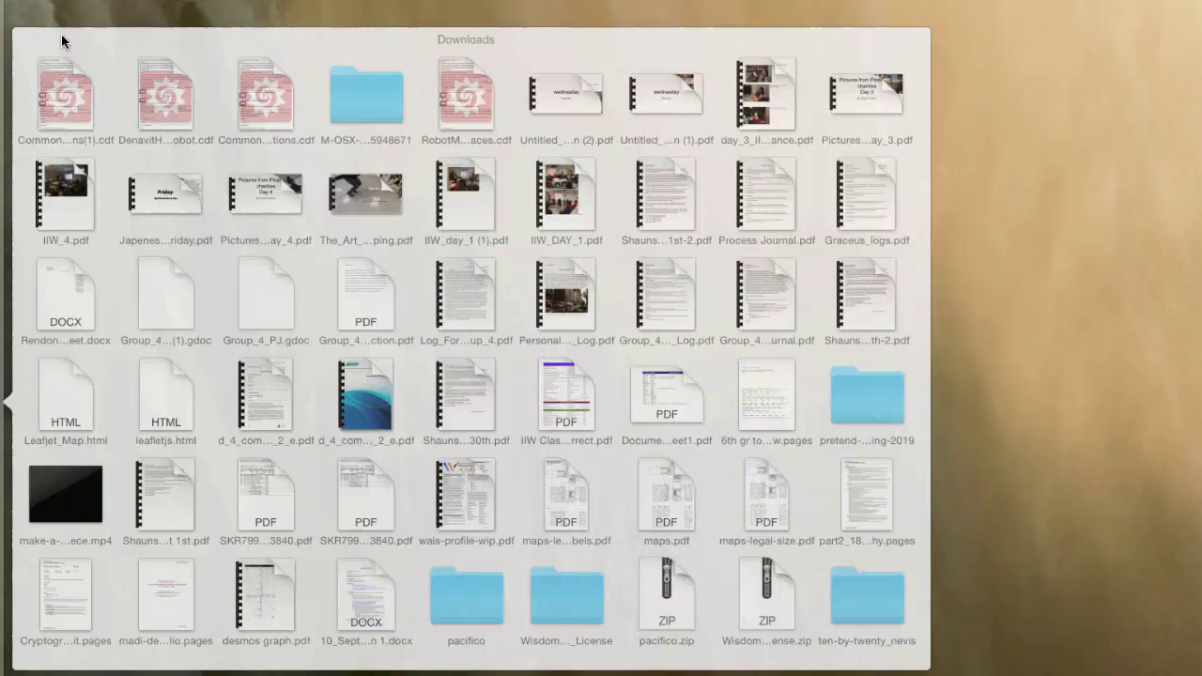
left_click(63, 37)
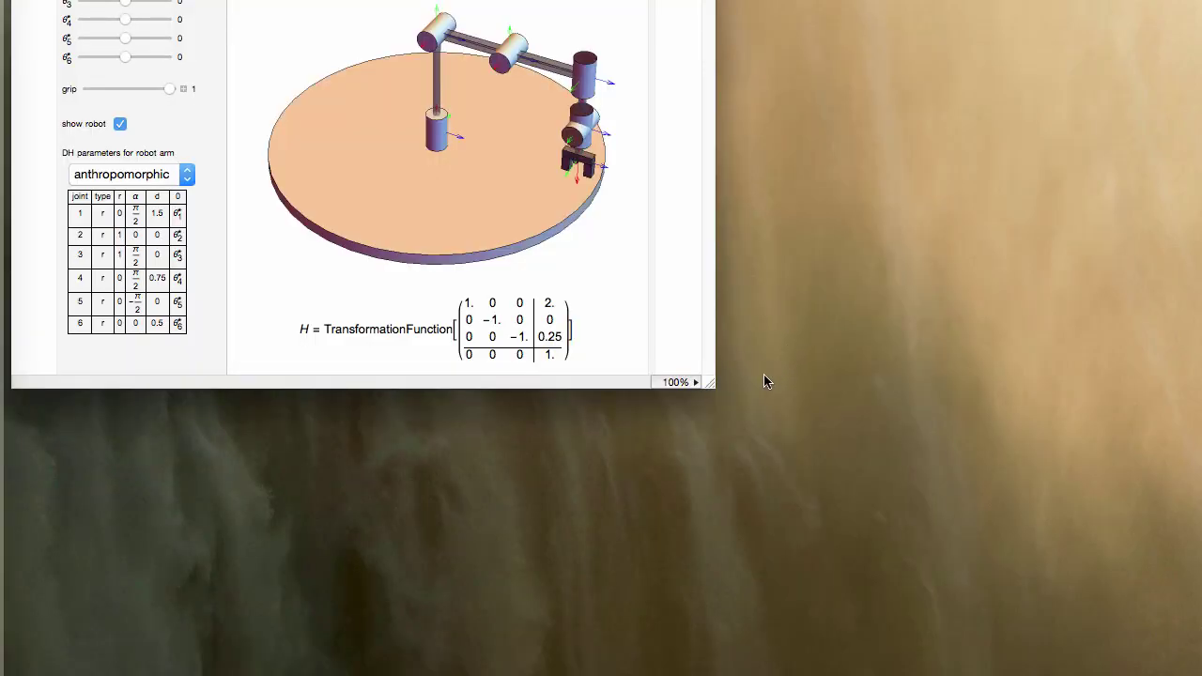
left_click_drag(708, 383, 1200, 675)
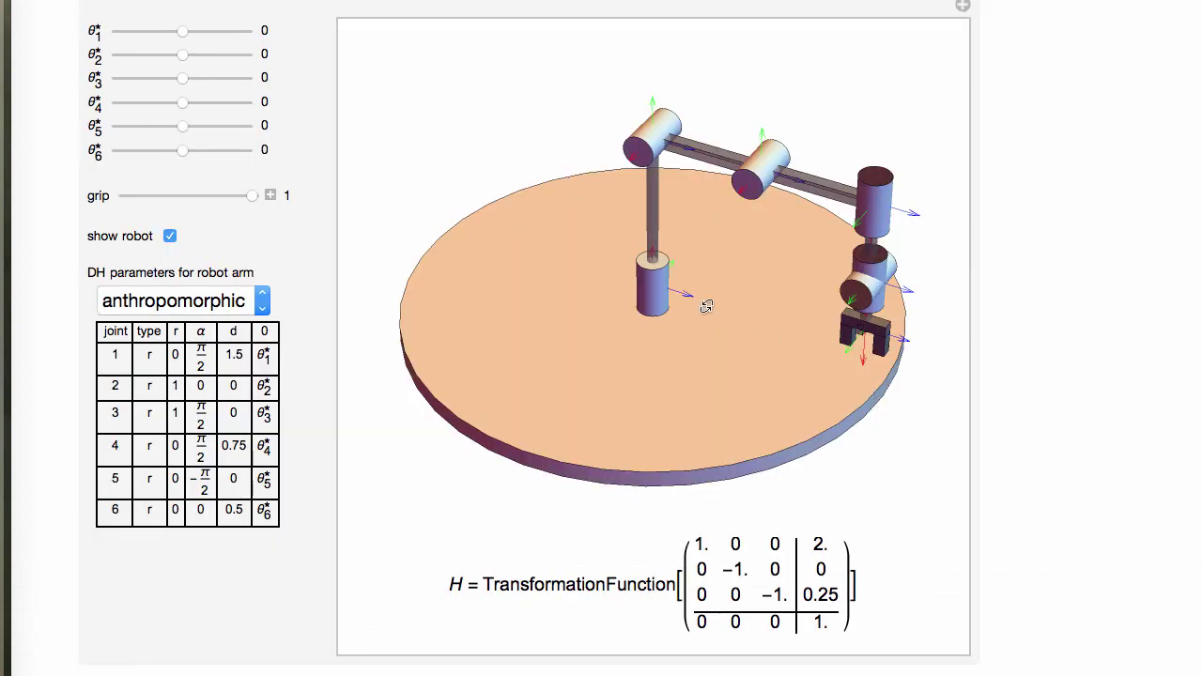
Step: Pose the anthropomorphic arm with θ1 at −π/8, θ2 at π/32, θ4 at π/8 and θ5 at π/32
left_click_drag(676, 292, 626, 332)
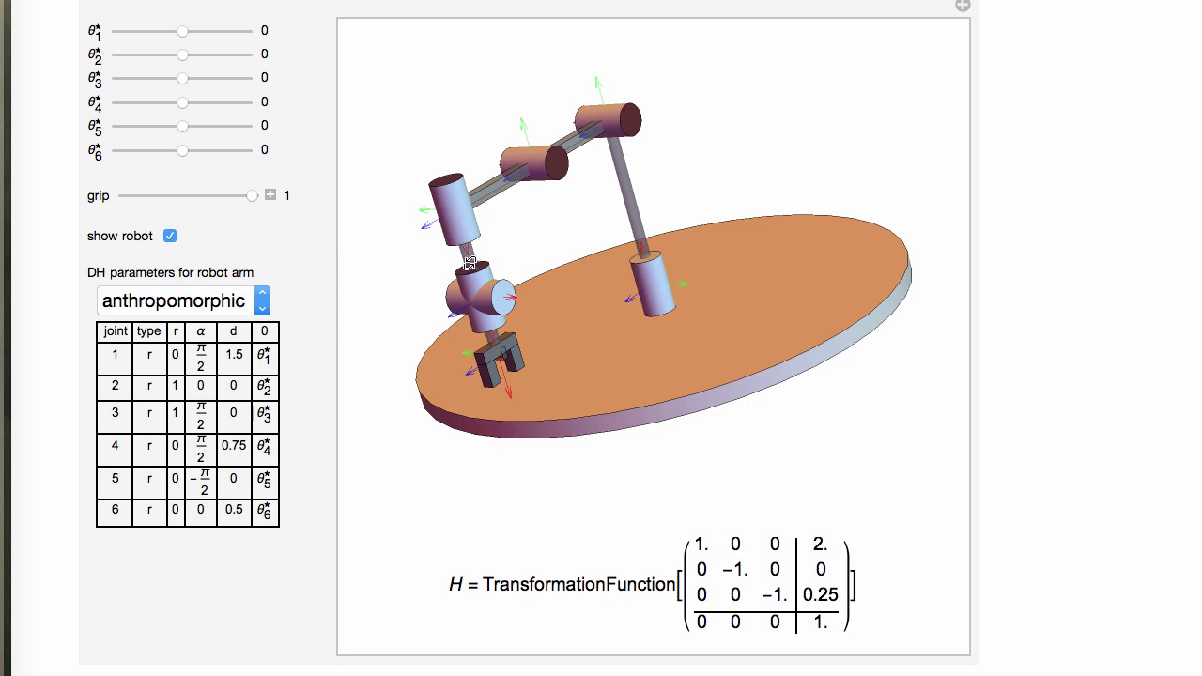
left_click_drag(467, 260, 542, 268)
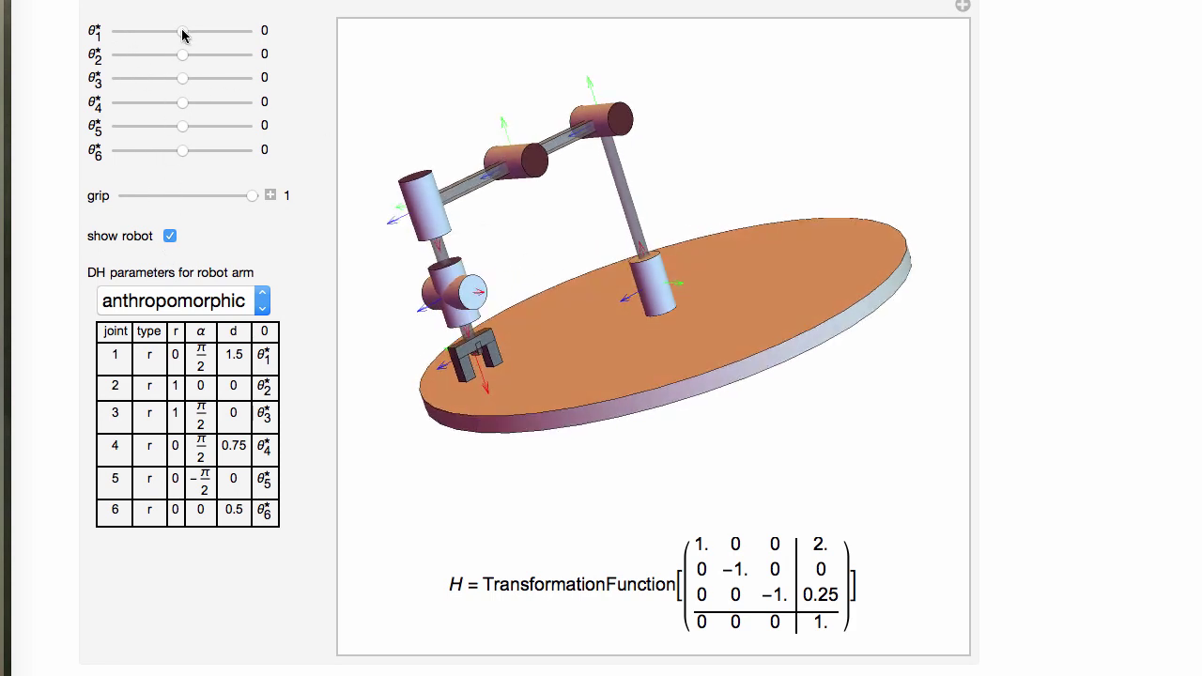
left_click_drag(183, 35, 185, 157)
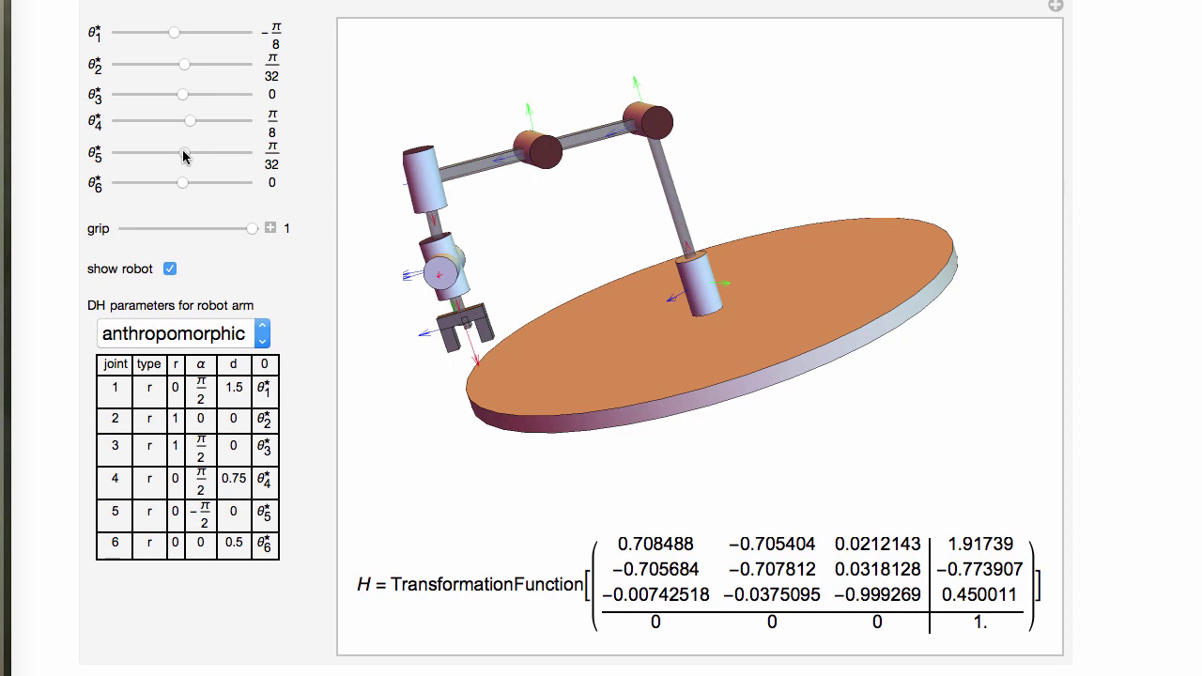
Step: Rotate the anthropomorphic arm's wrist joints, setting θ4, θ5 and θ6 each to −π/32
left_click_drag(712, 313, 779, 303)
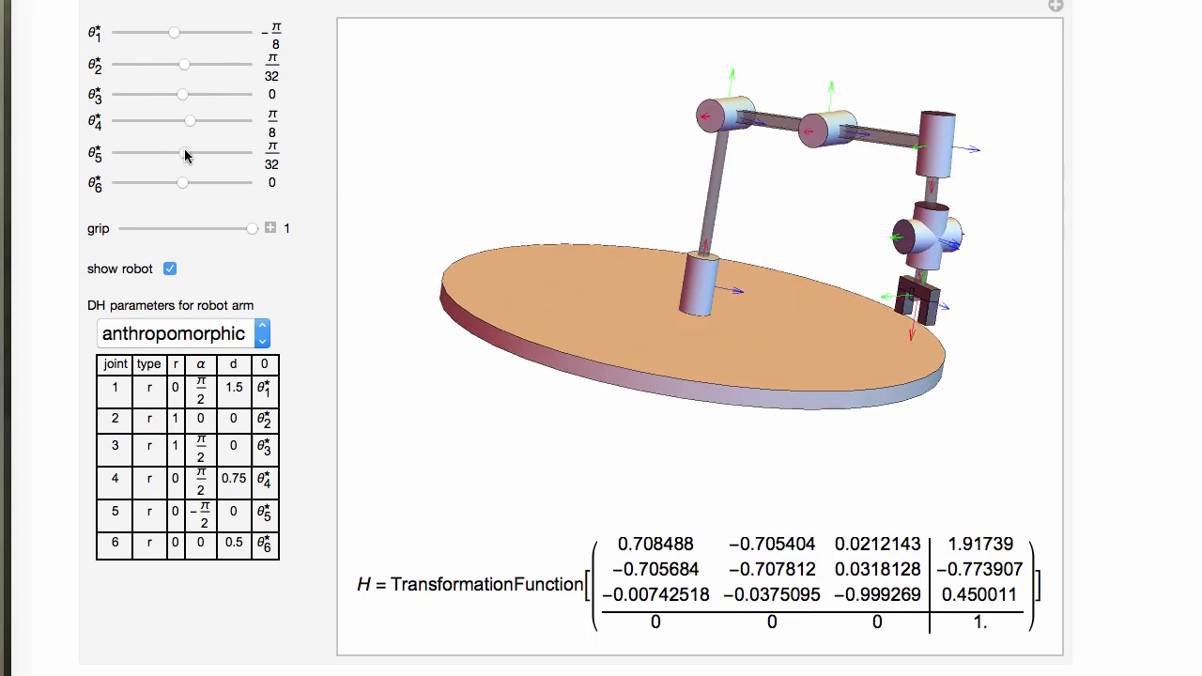
mouse_move(185, 156)
left_mouse_down()
mouse_move(127, 160)
mouse_move(299, 160)
mouse_move(187, 149)
left_mouse_up()
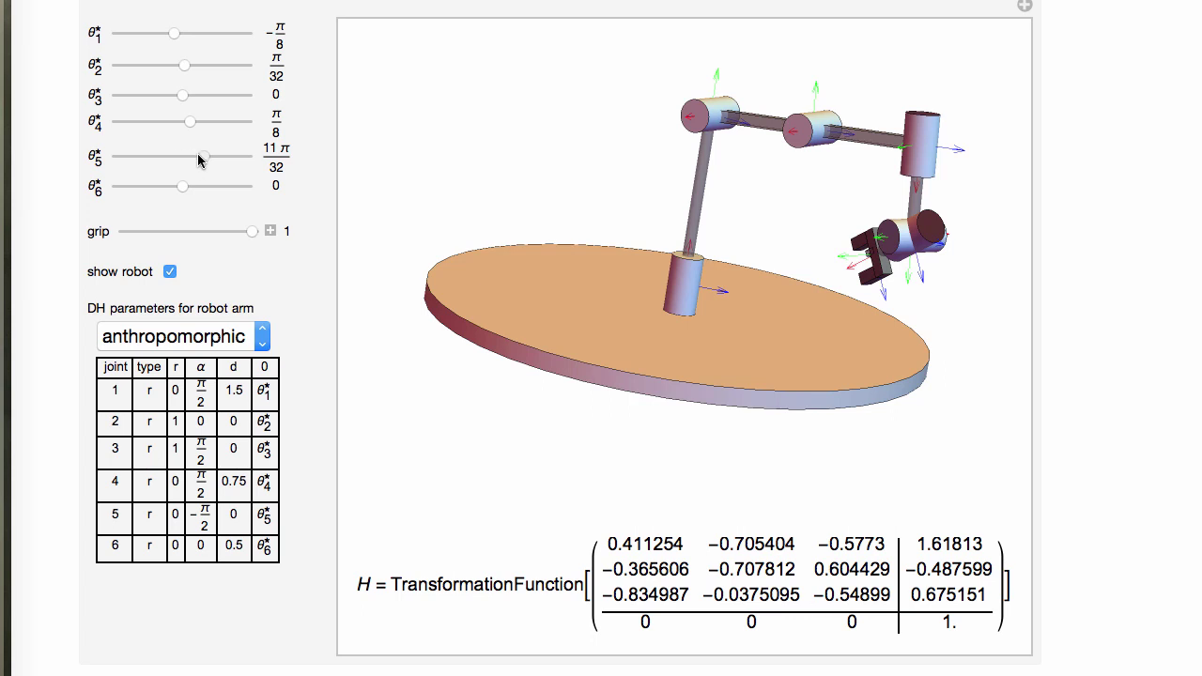
left_click(948, 235)
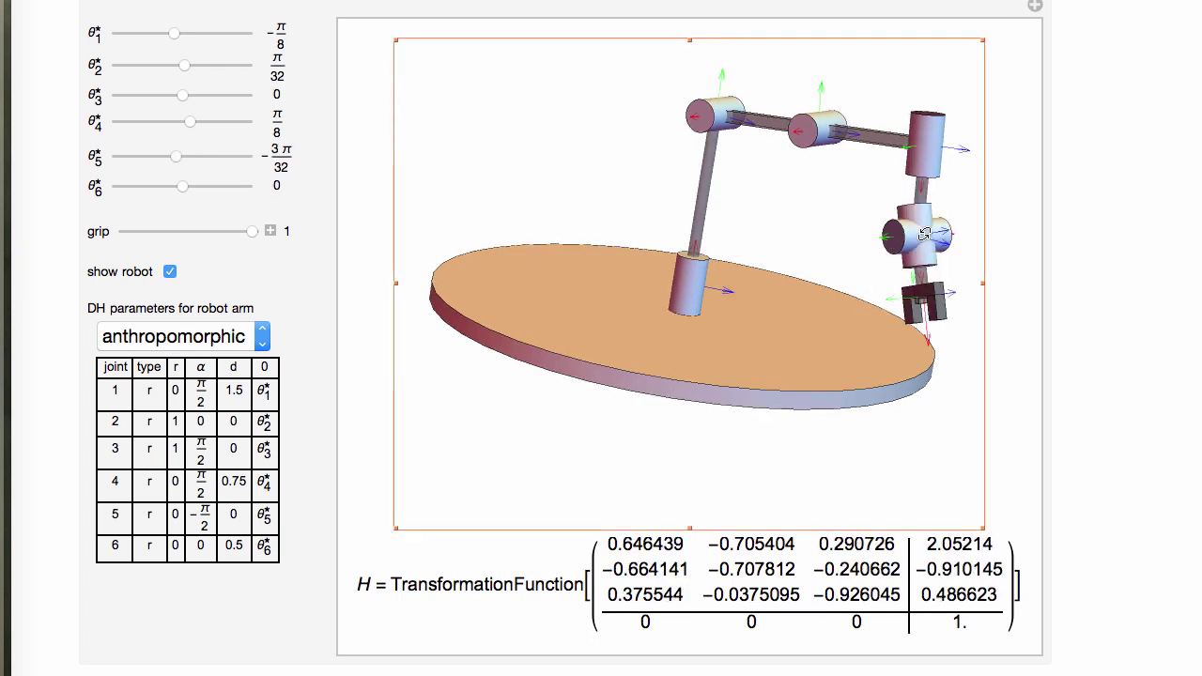
mouse_move(182, 187)
left_mouse_down()
mouse_move(193, 190)
mouse_move(179, 161)
mouse_move(208, 189)
mouse_move(179, 186)
left_mouse_up()
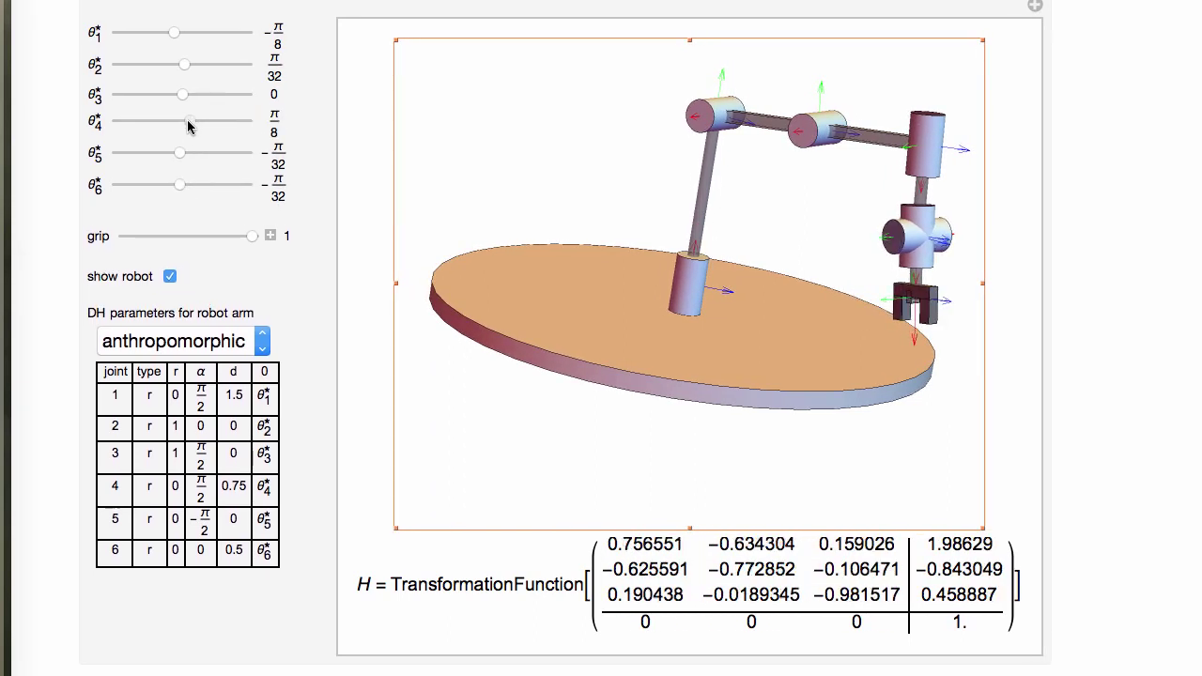
mouse_move(188, 127)
left_mouse_down()
mouse_move(144, 131)
mouse_move(180, 129)
left_mouse_up()
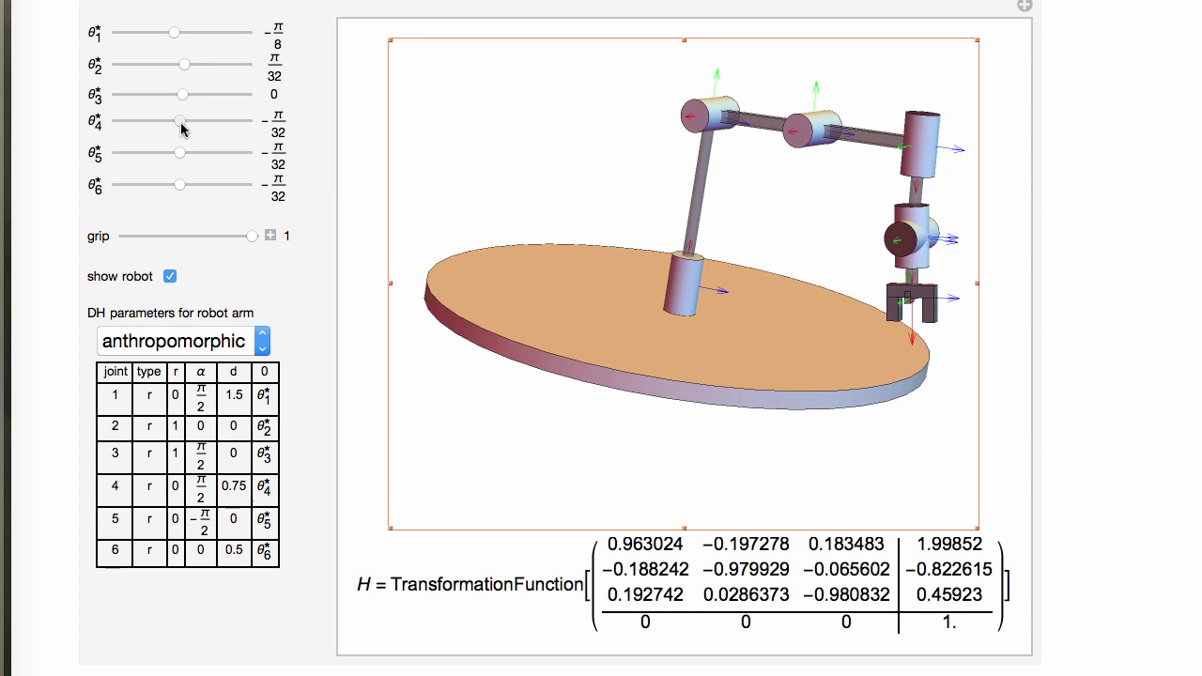
Step: Set θ4 to 3π/16, θ5 to −13π/32 and θ6 to 3π/32, and inspect the wrist from another angle
left_click_drag(179, 122, 188, 187)
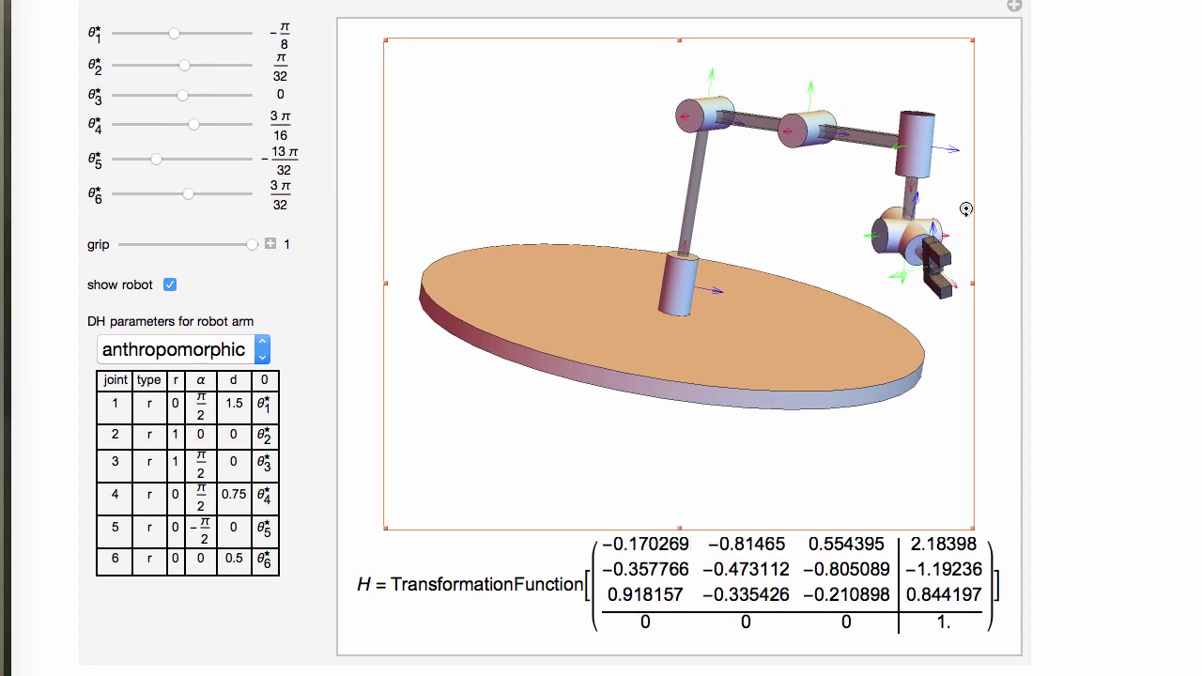
left_click_drag(967, 209, 853, 305)
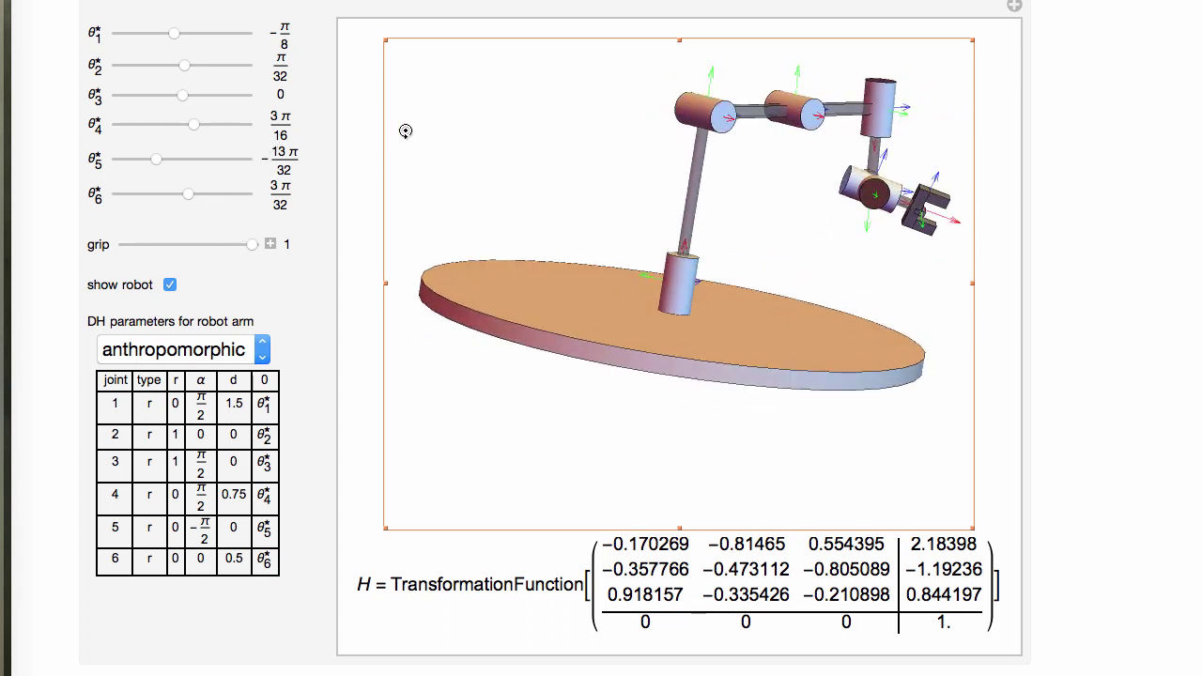
left_click_drag(907, 307, 875, 295)
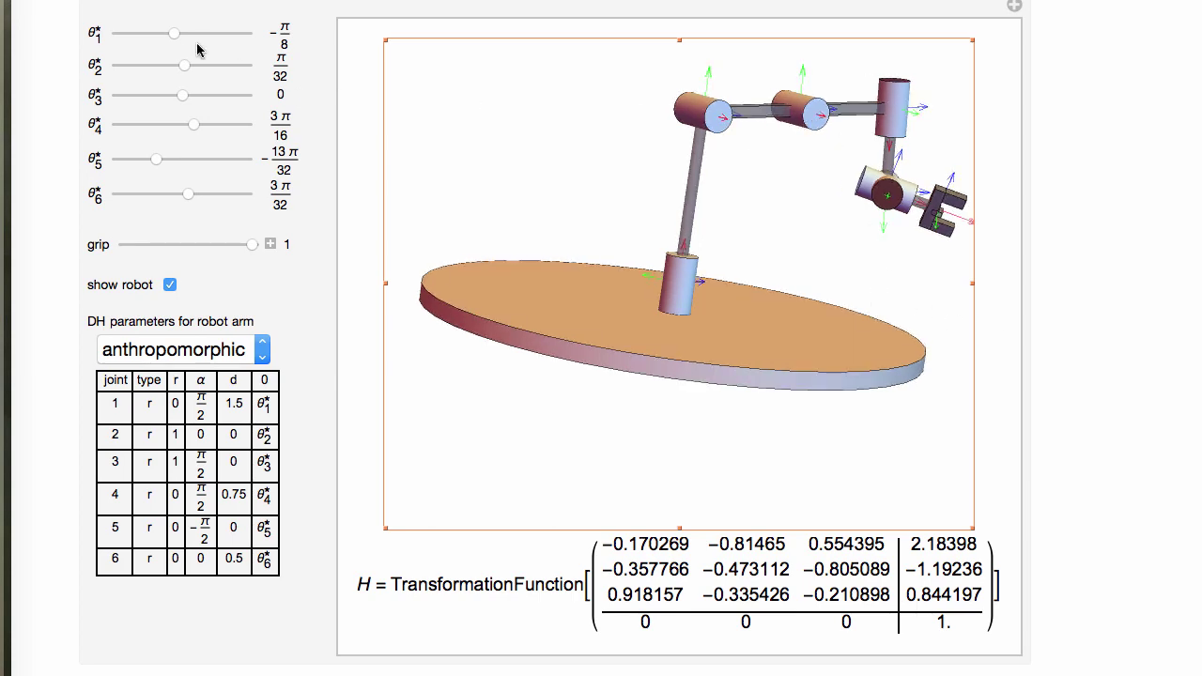
Step: Repose the arm with θ1 at 9π/16, θ2 at −π/16, θ3 at −π/32, θ4 at 21π/32, θ5 at −9π/32 and θ6 at 19π/32
left_click_drag(174, 35, 222, 128)
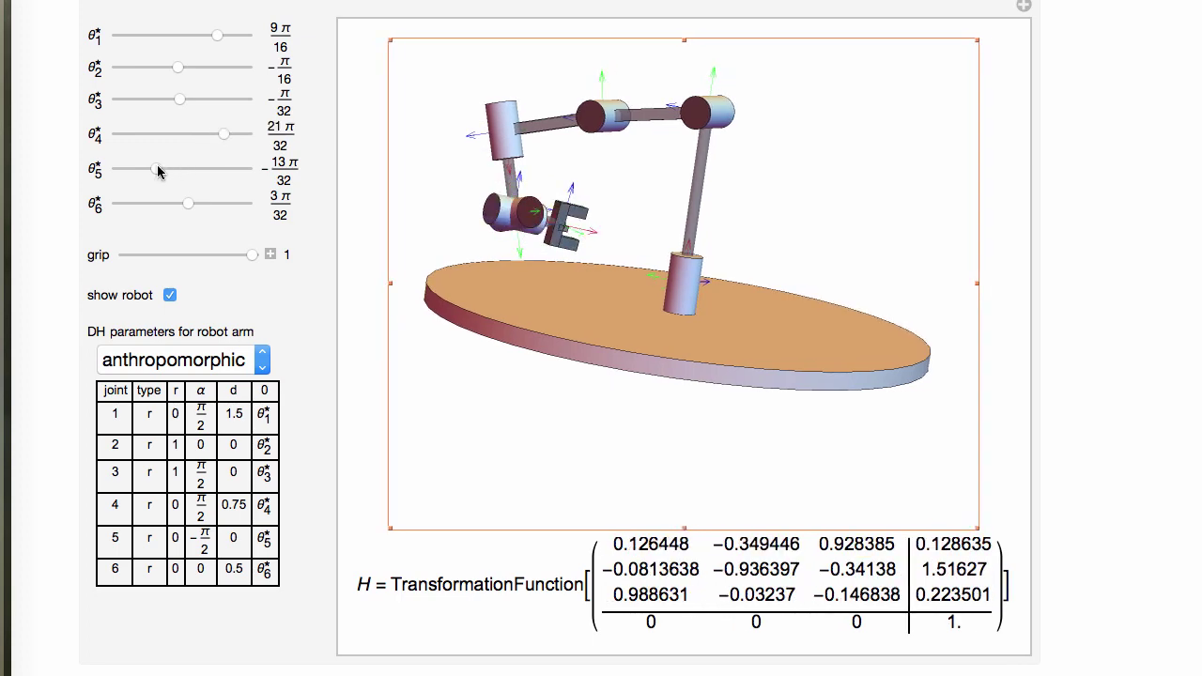
left_click_drag(158, 166, 221, 205)
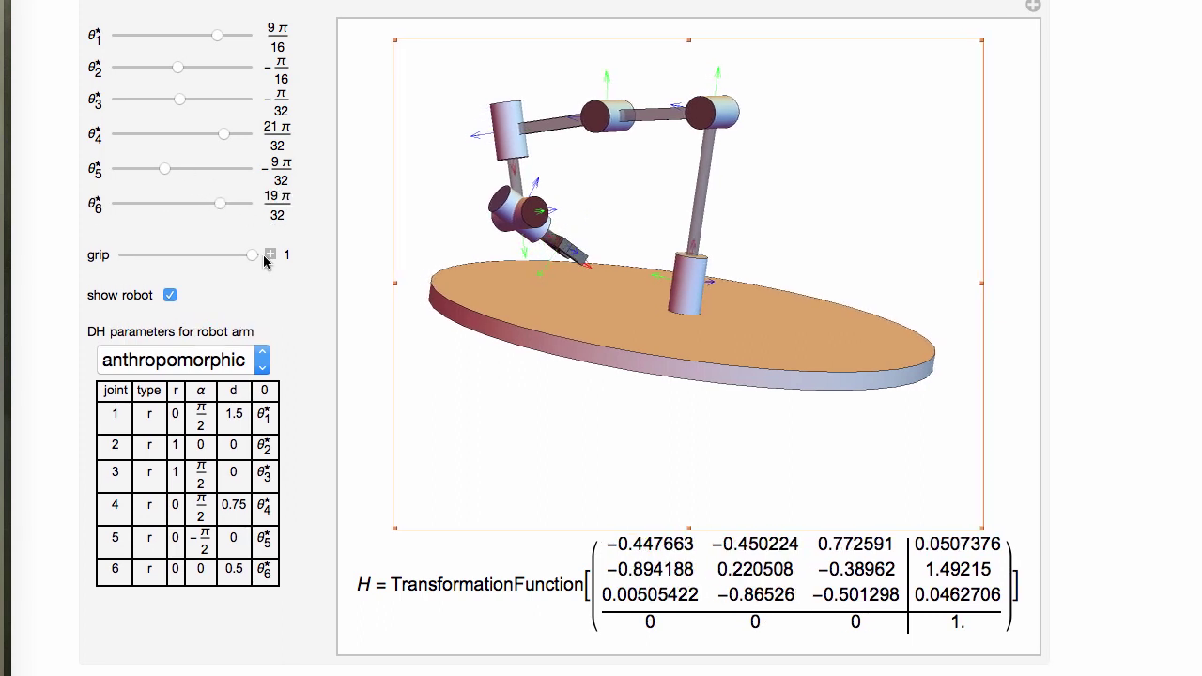
Step: Close the gripper to a grip of 0.26 and inspect the gripper from above
left_click_drag(250, 260, 158, 255)
left_click_drag(573, 277, 781, 228)
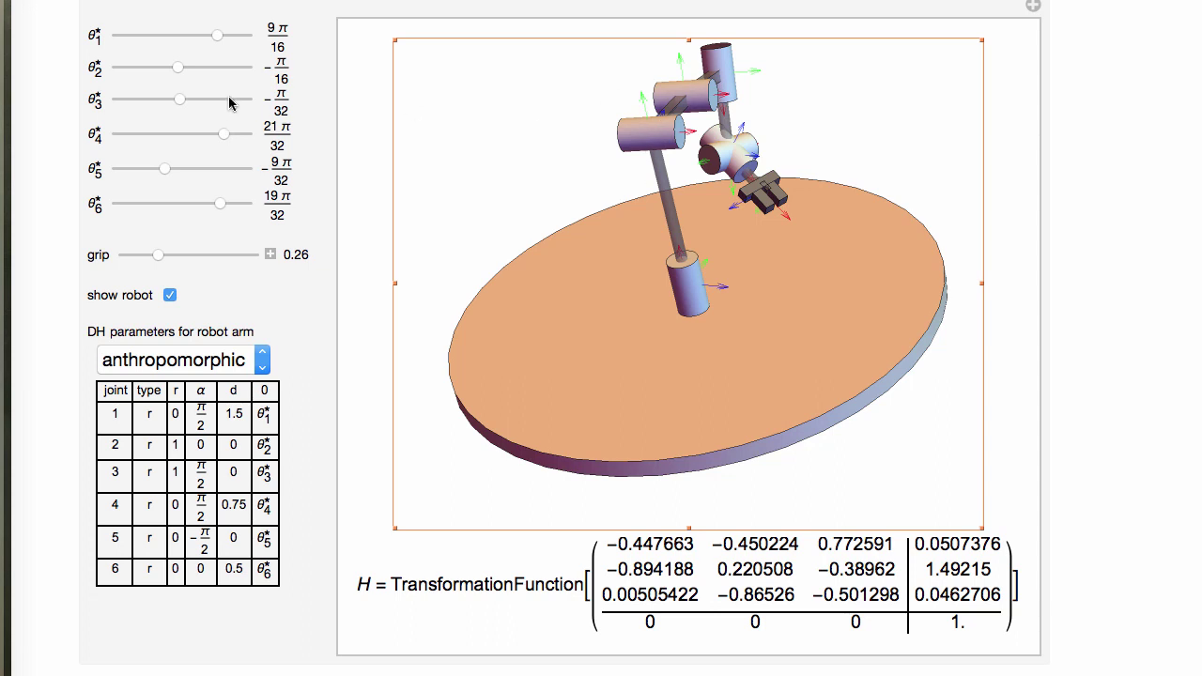
left_click_drag(764, 173, 703, 133)
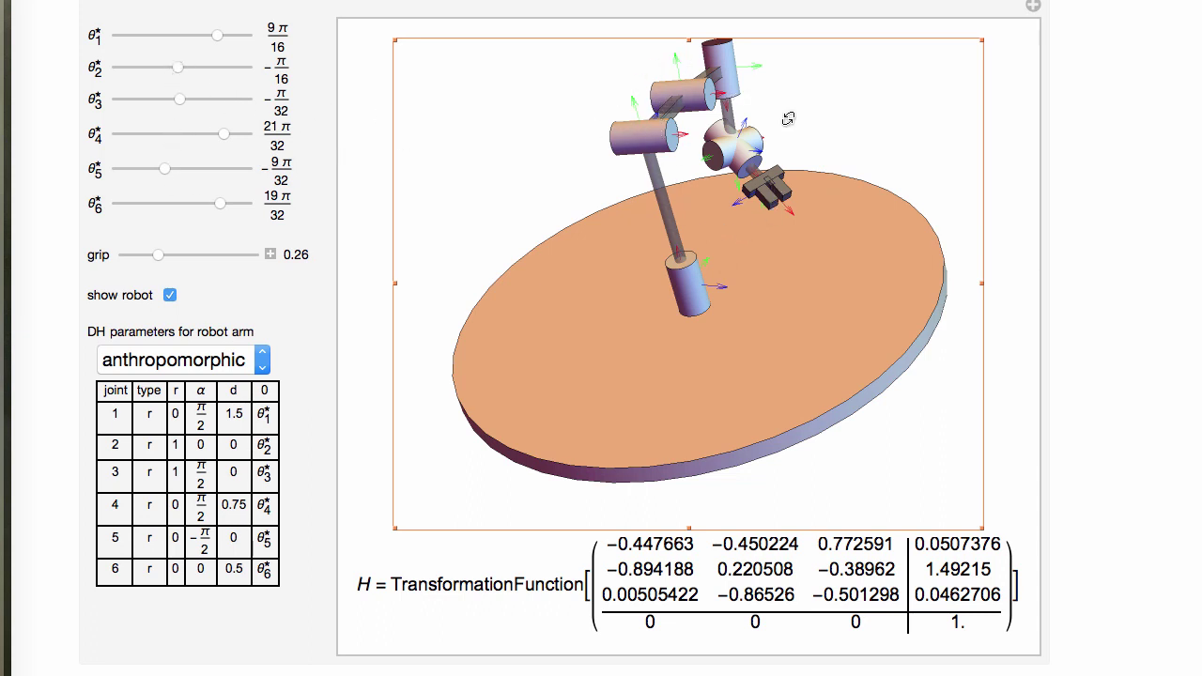
Step: Change the robot arm type from anthropomorphic to elbow robot and view its arm
left_click(214, 364)
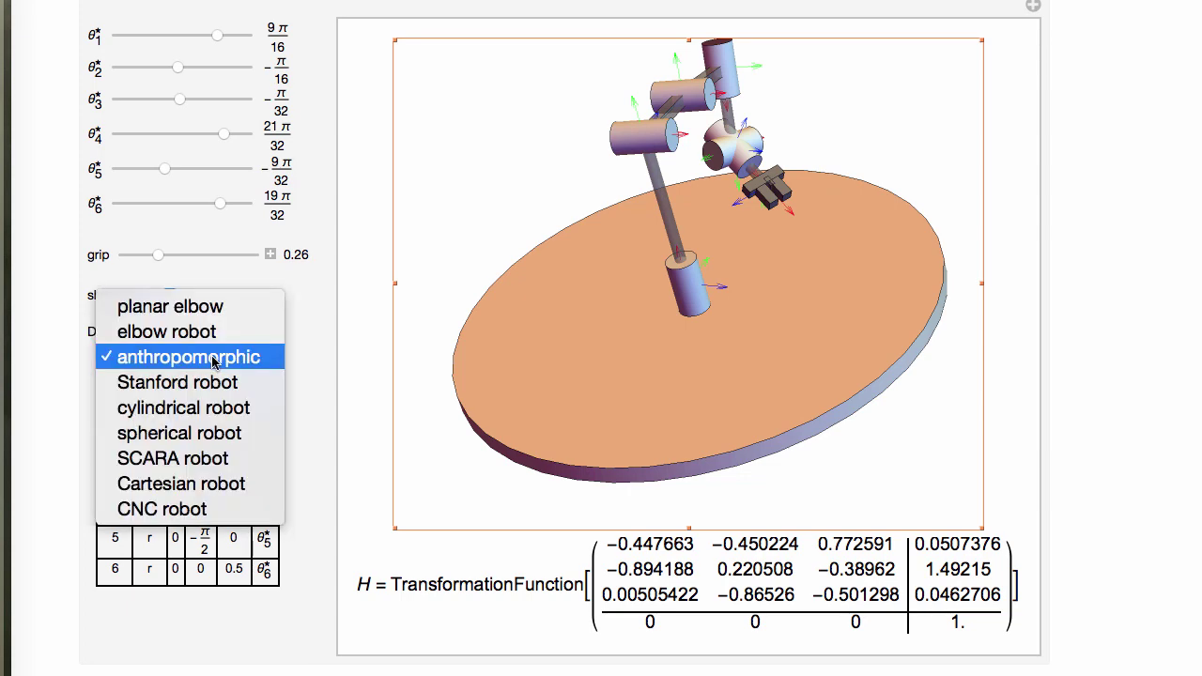
left_click(213, 335)
left_click_drag(737, 325, 794, 305)
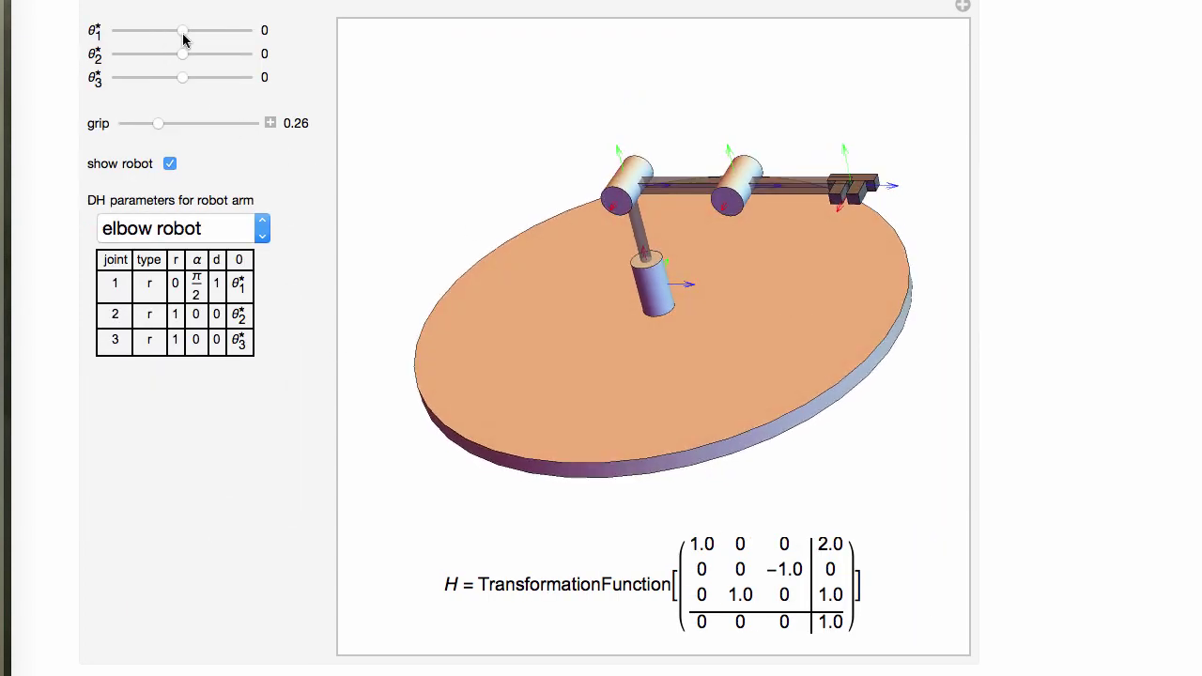
Step: Set the elbow robot's θ1 and θ2 to 3π/32, θ3 to −3π/8 and the grip to 0.55, and turn off the robot display
left_click_drag(184, 38, 159, 106)
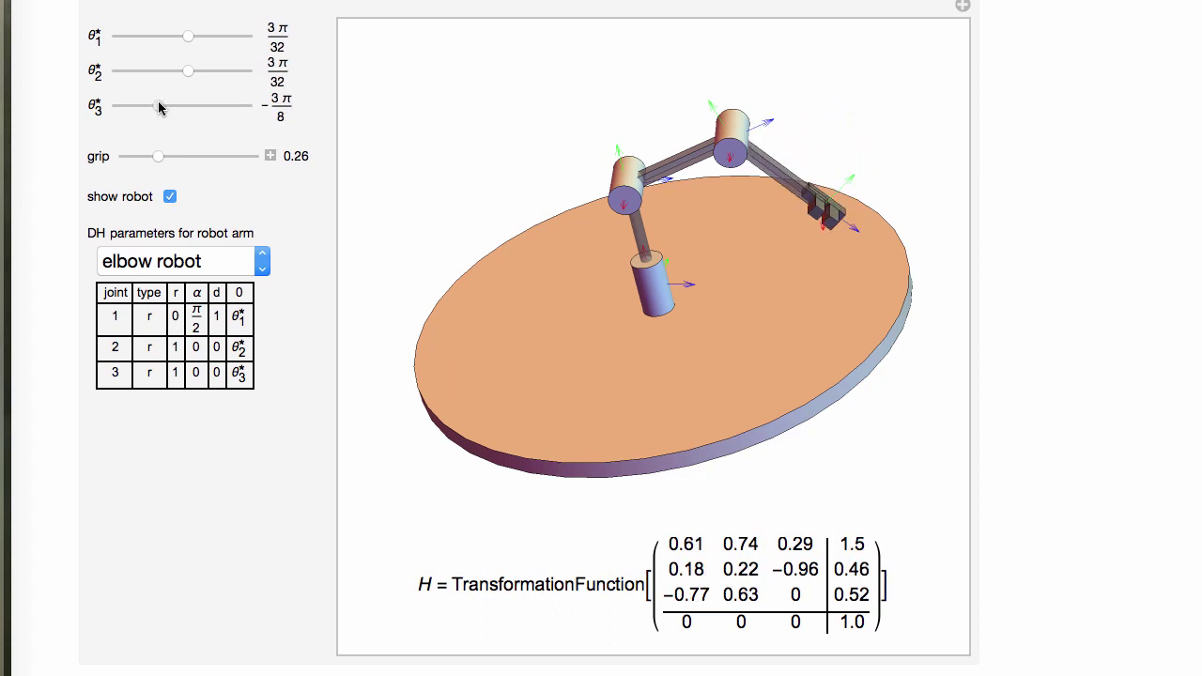
left_click_drag(162, 161, 192, 166)
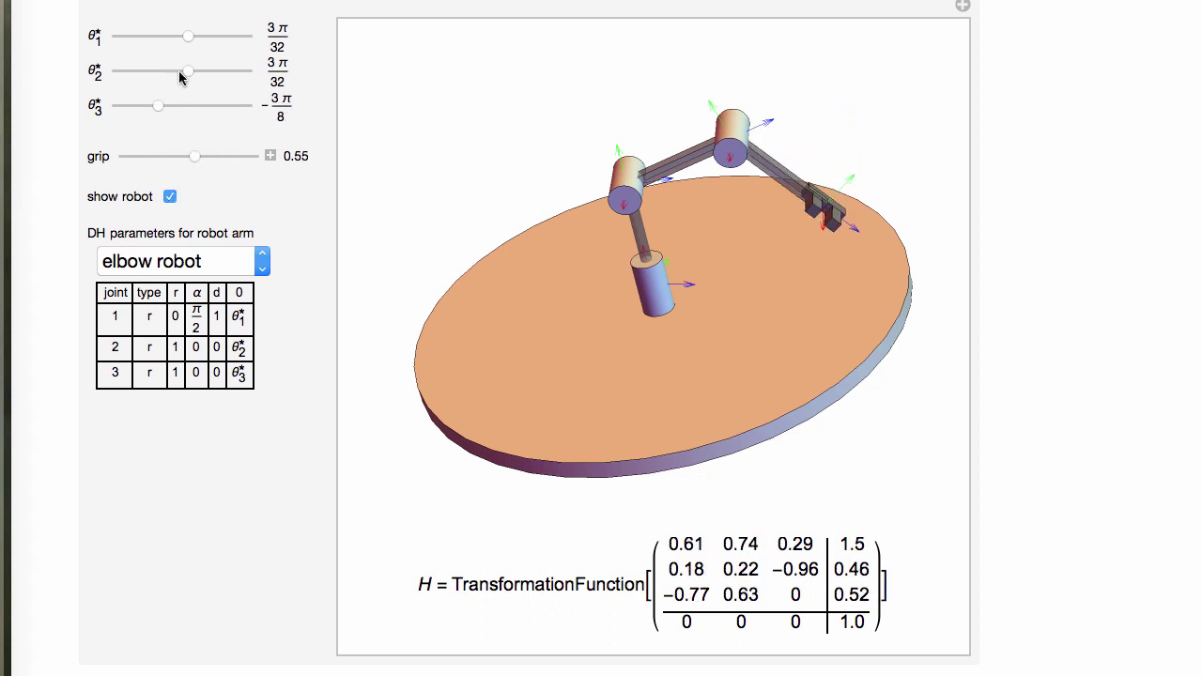
left_click(171, 198)
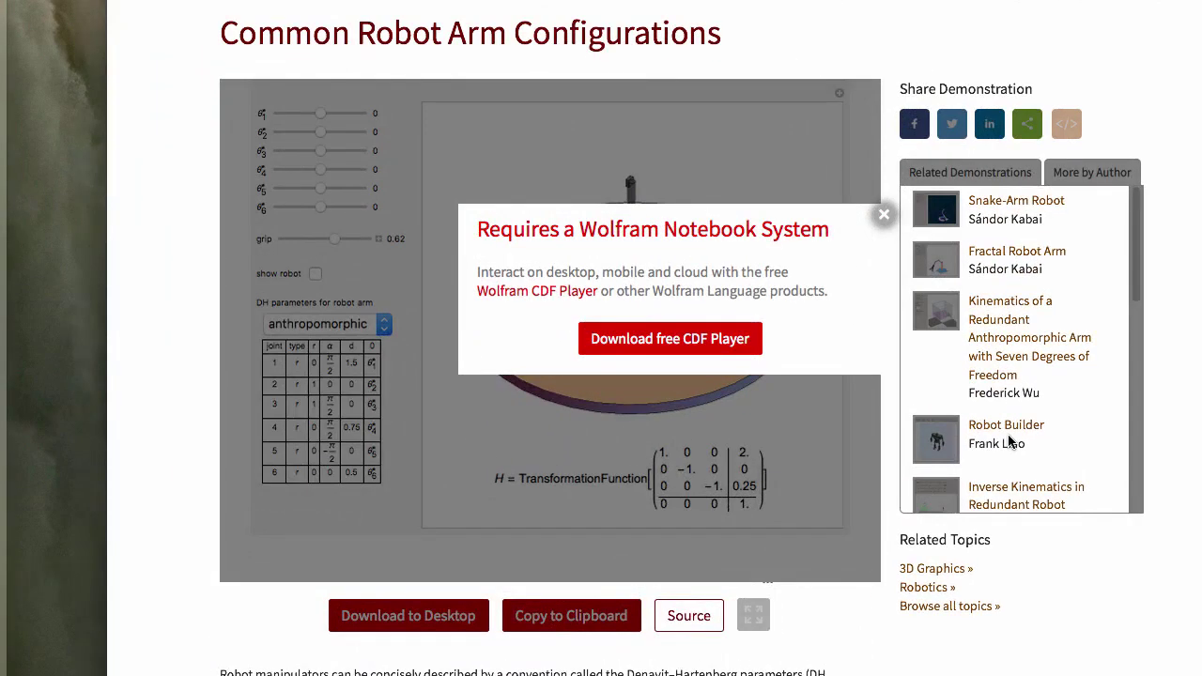
Step: Dismiss the player prompt and open the related demonstration "Denavit-Hartenberg Parameters for a Three-Link Robot"
left_click(884, 214)
scroll(1140, 263, "down", 3)
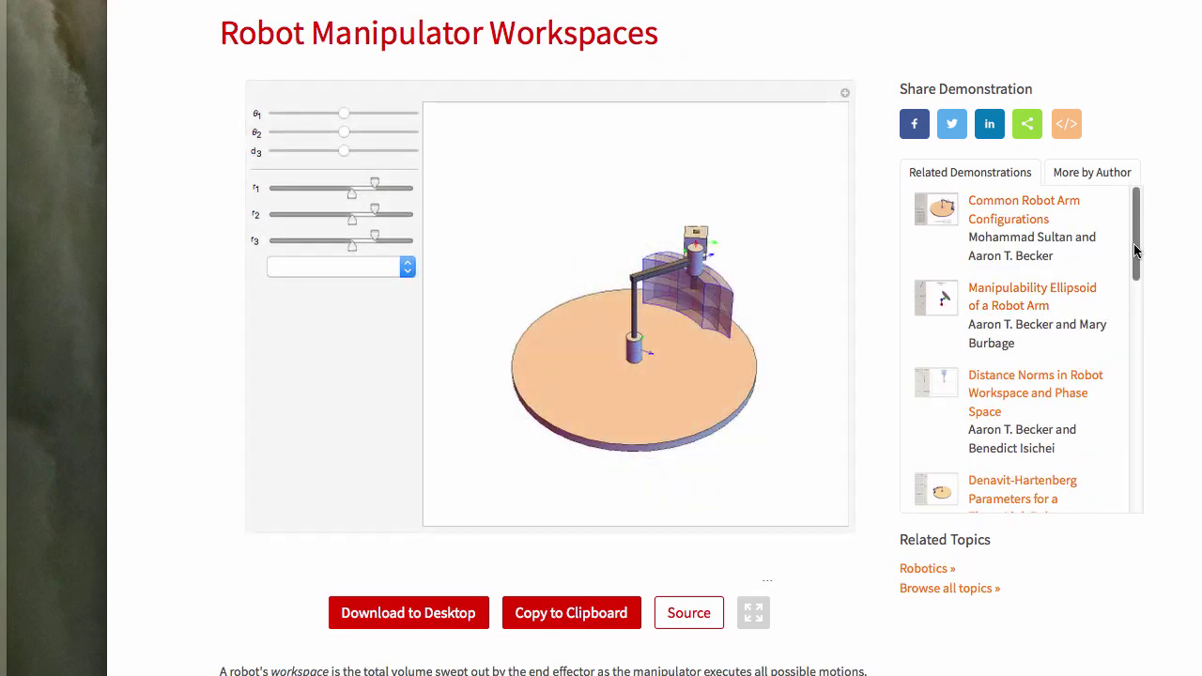
left_click_drag(1137, 248, 1137, 329)
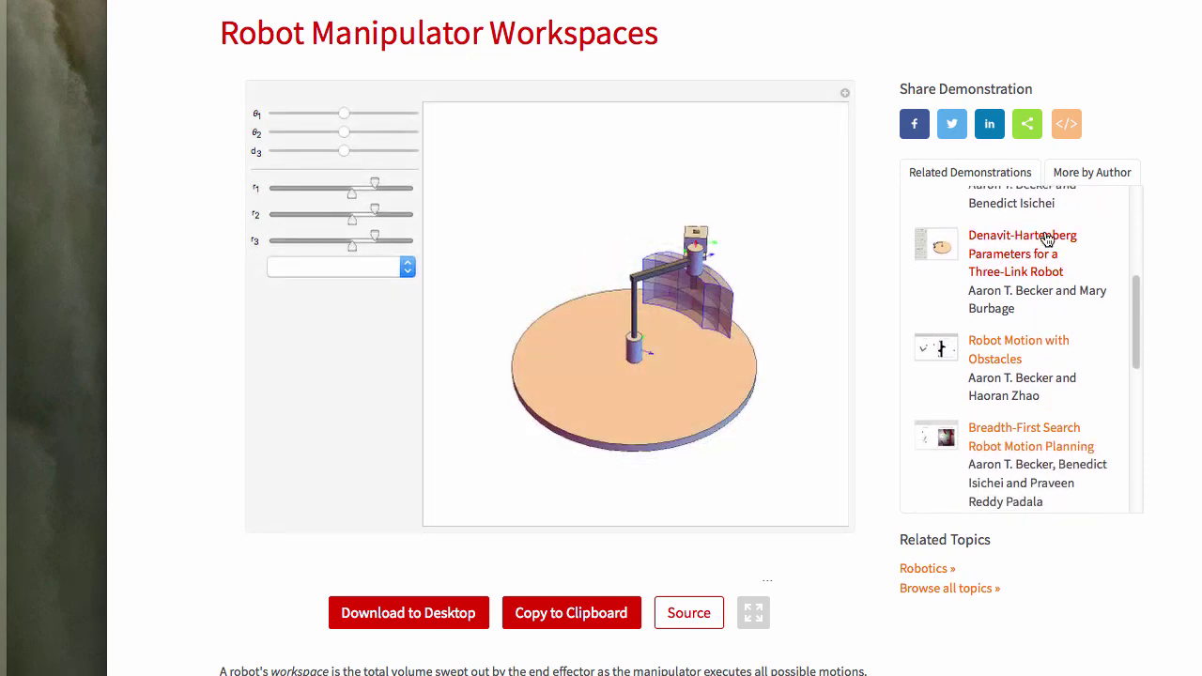
left_click(978, 258)
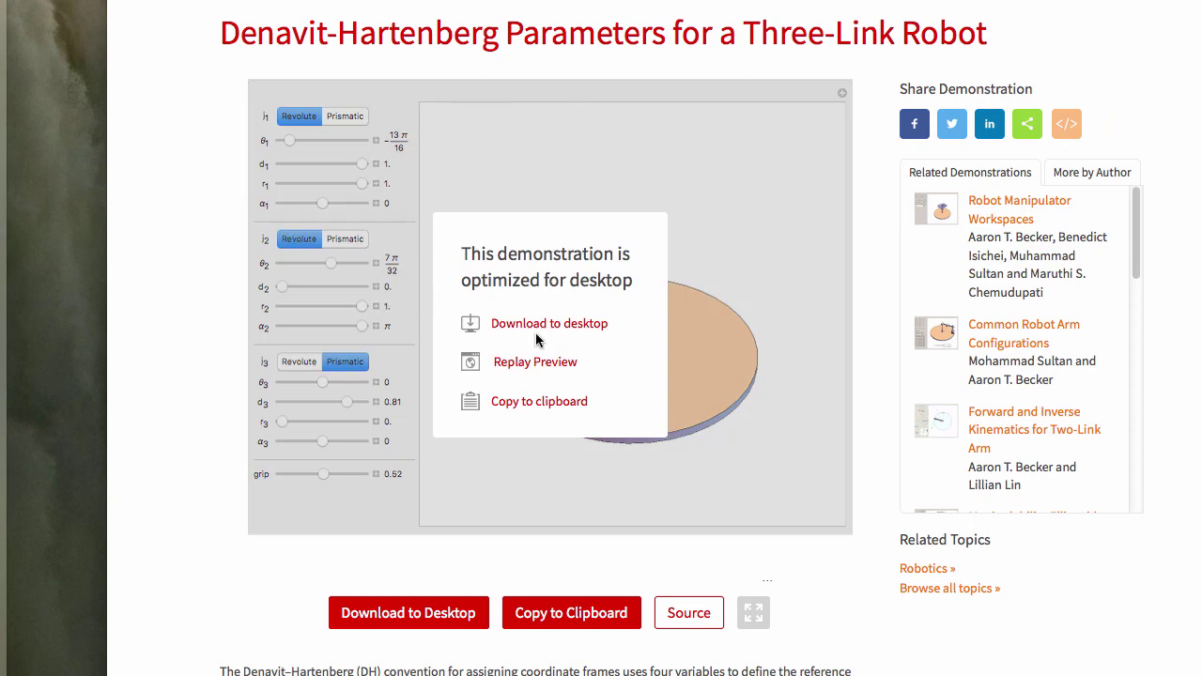
Step: Start and cancel a new download of the three-link robot demonstration, and open the already downloaded CDF copy in an enlarged window
left_click(538, 326)
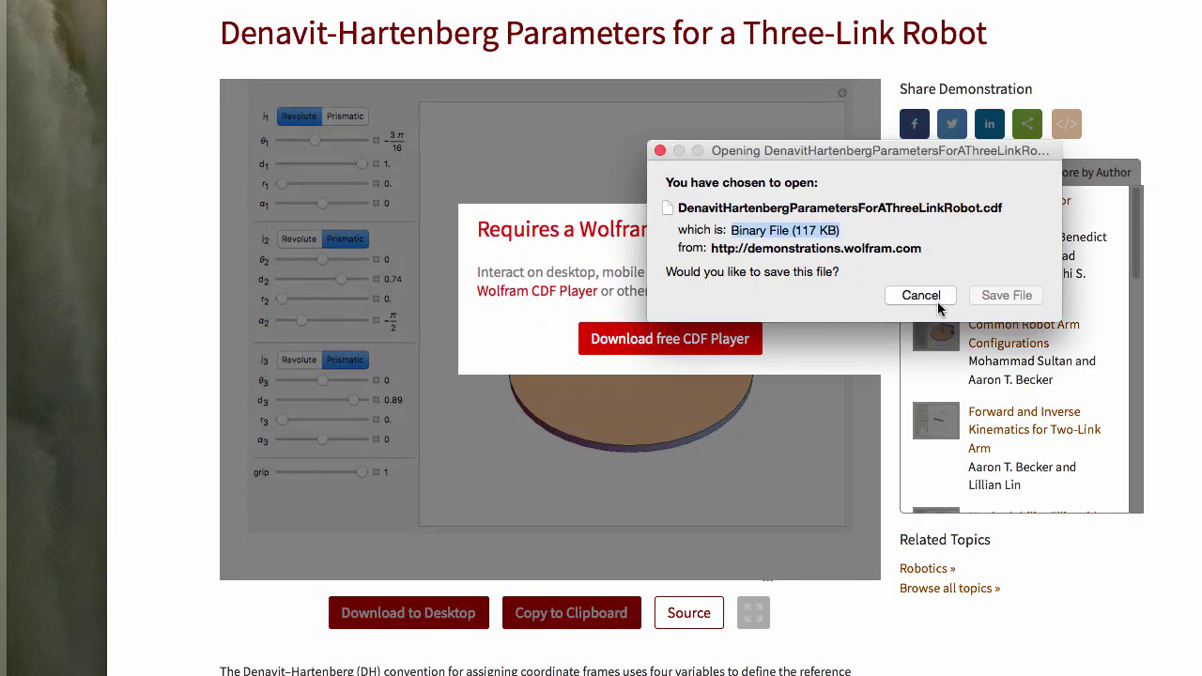
left_click(936, 298)
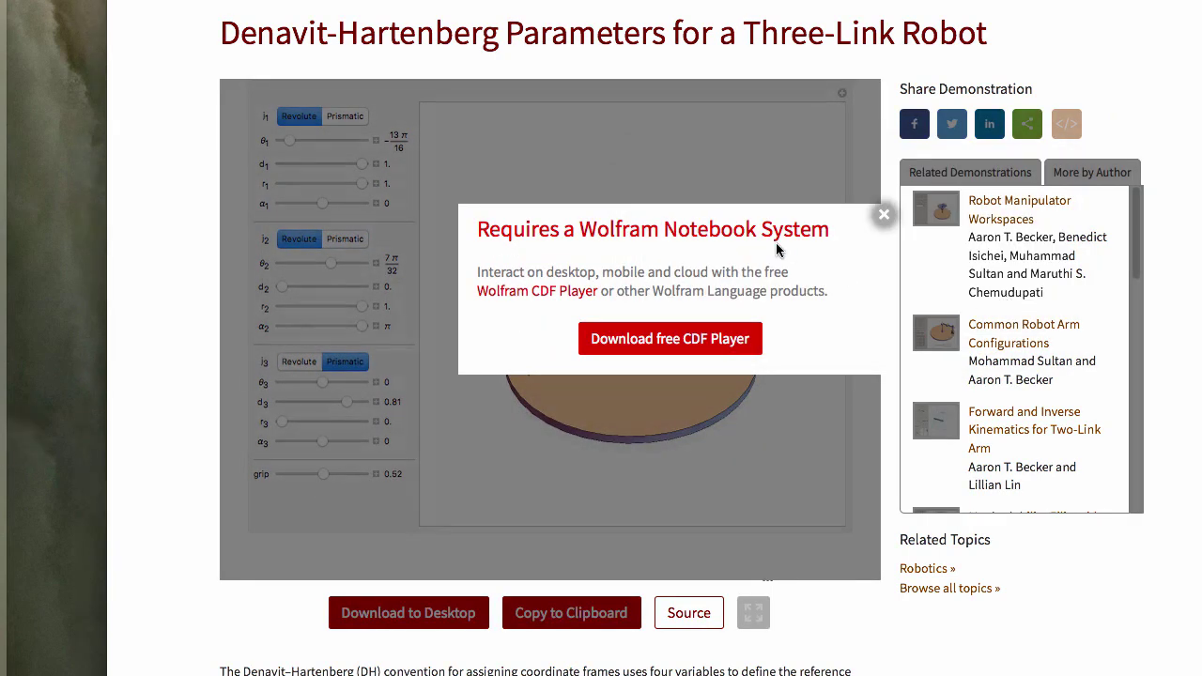
left_click(7, 438)
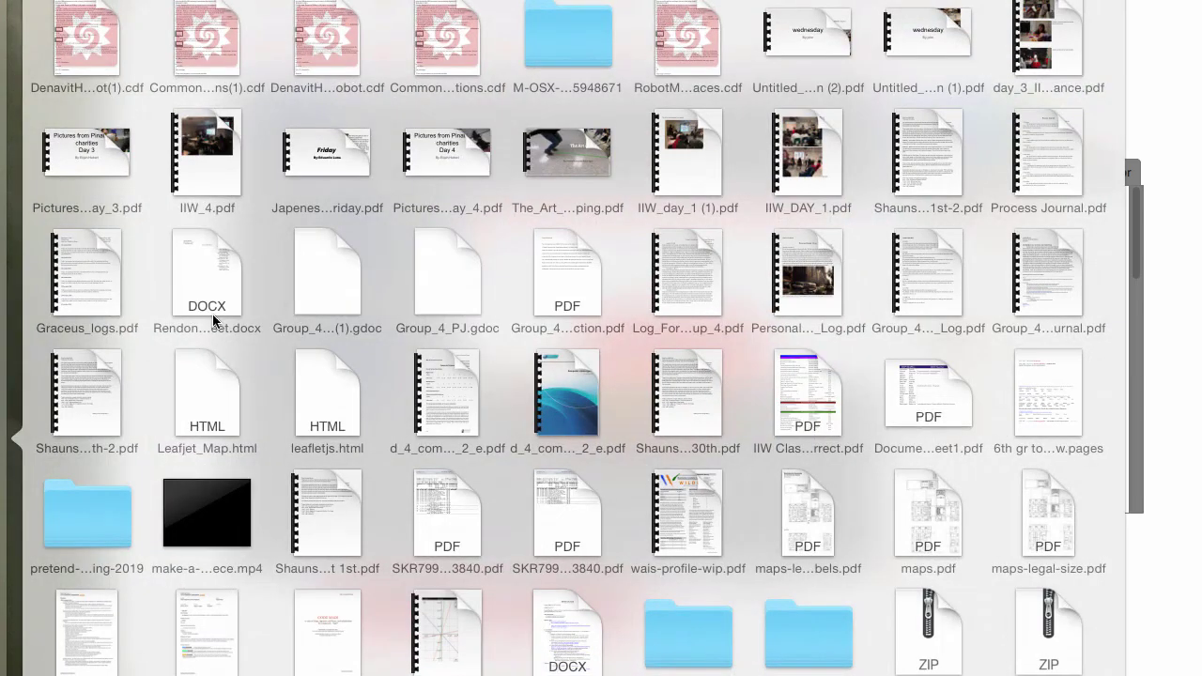
left_click(83, 35)
left_click_drag(716, 383, 1201, 671)
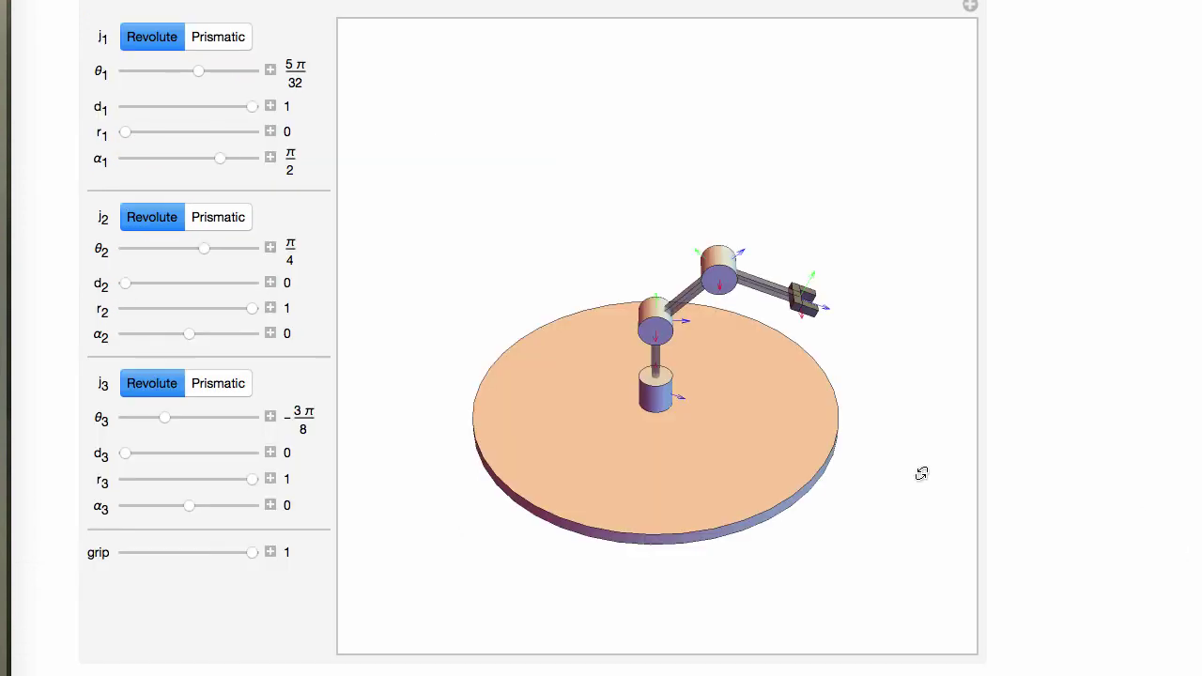
Step: Try joint 1 and joint 2 as prismatic joints one at a time, returning each to revolute
left_click_drag(657, 378, 712, 349)
left_click(217, 40)
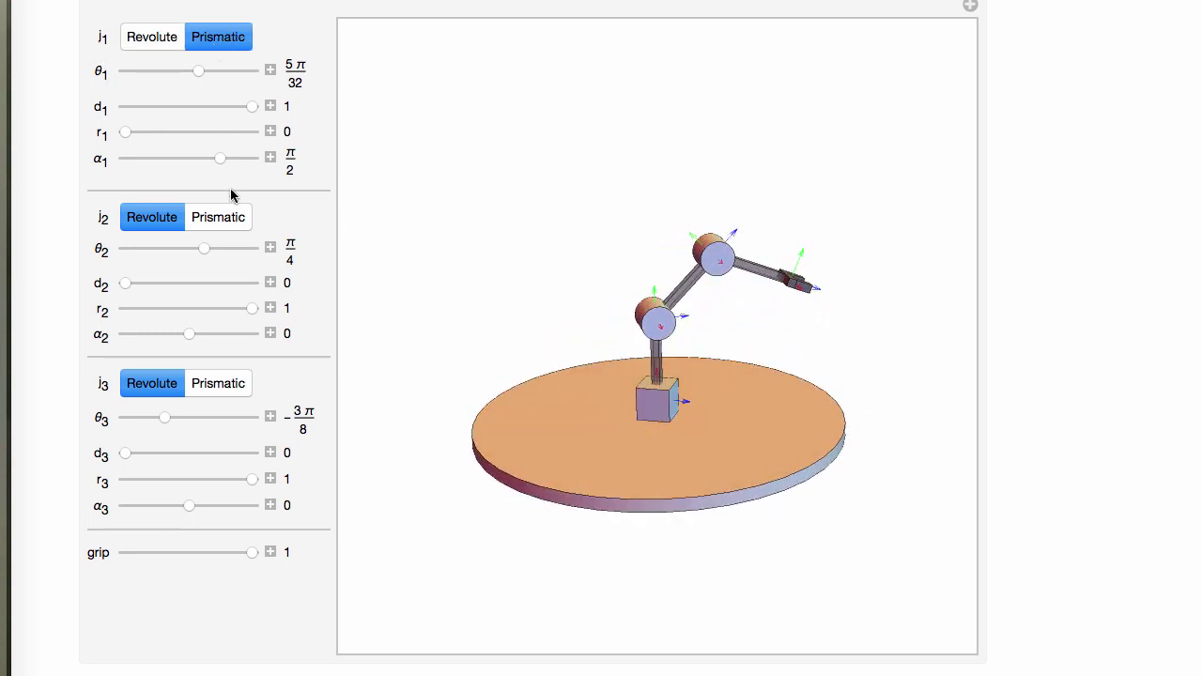
left_click(151, 37)
left_click(215, 220)
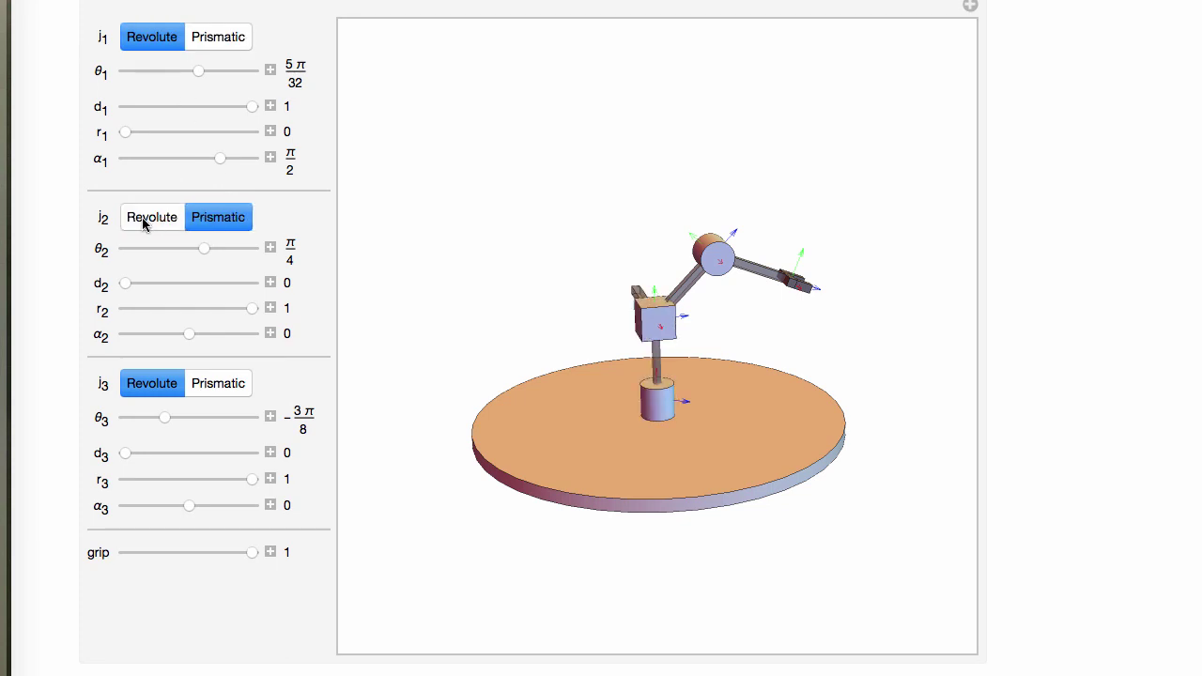
left_click(175, 221)
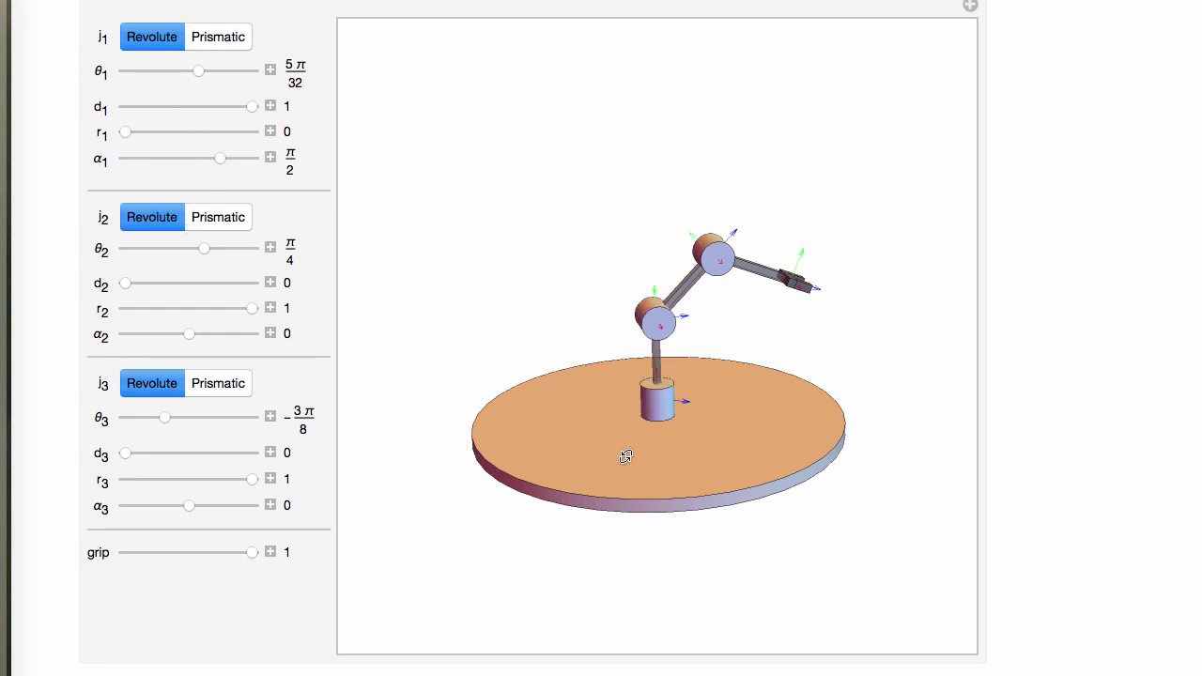
Step: Set θ1 of the revolute joint 1 to π/16 and view the arm's rotation about the base
mouse_move(723, 444)
left_mouse_down()
mouse_move(783, 440)
mouse_move(704, 454)
left_mouse_up()
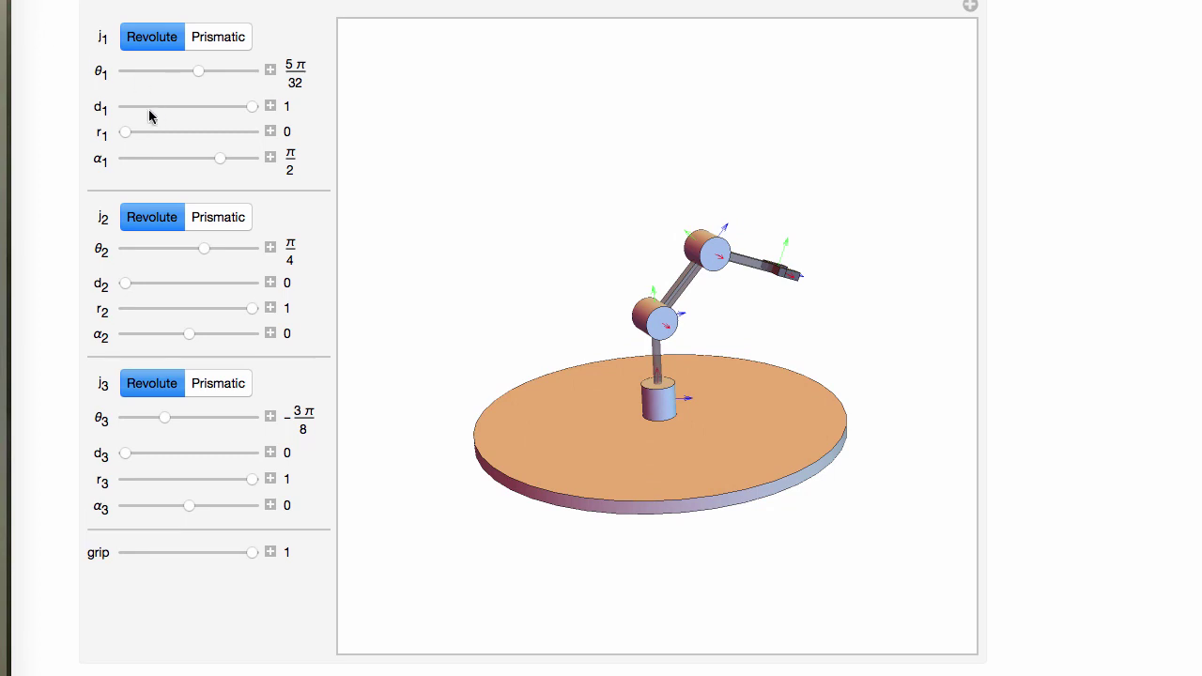
mouse_move(205, 75)
left_mouse_down()
mouse_move(220, 75)
mouse_move(169, 75)
mouse_move(192, 77)
left_mouse_up()
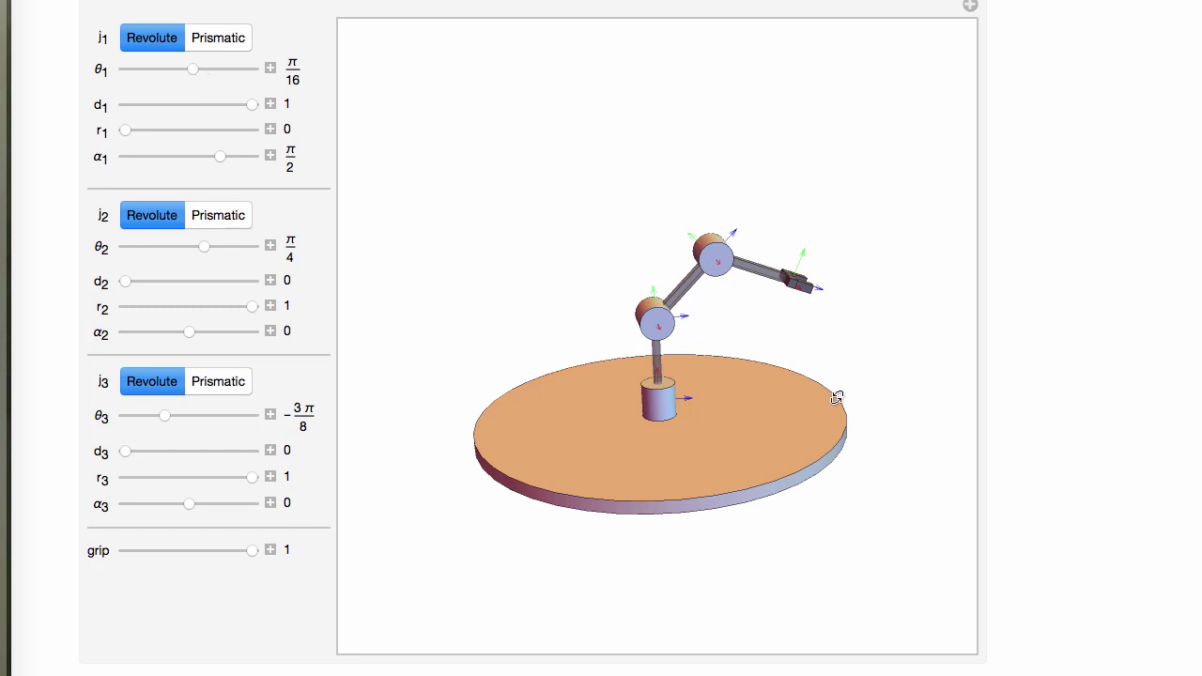
left_click_drag(837, 398, 714, 416)
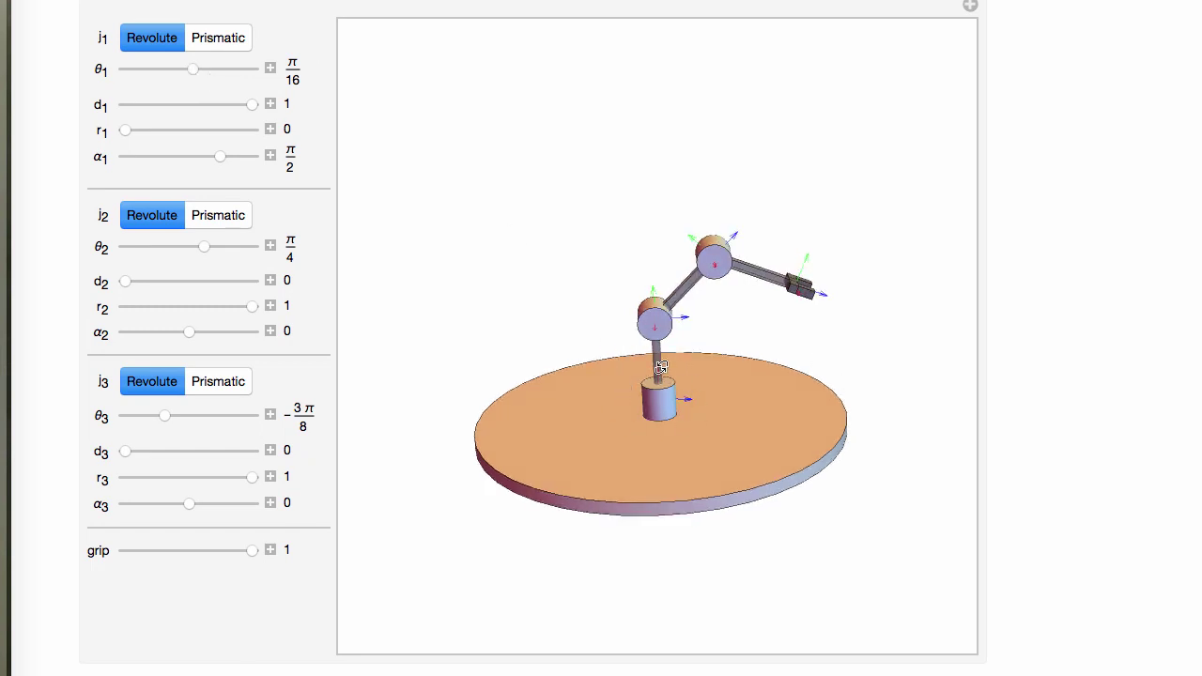
Step: Make joint 1 prismatic with θ1 at 5π/32, comparing the base joint with its revolute form
left_click(225, 40)
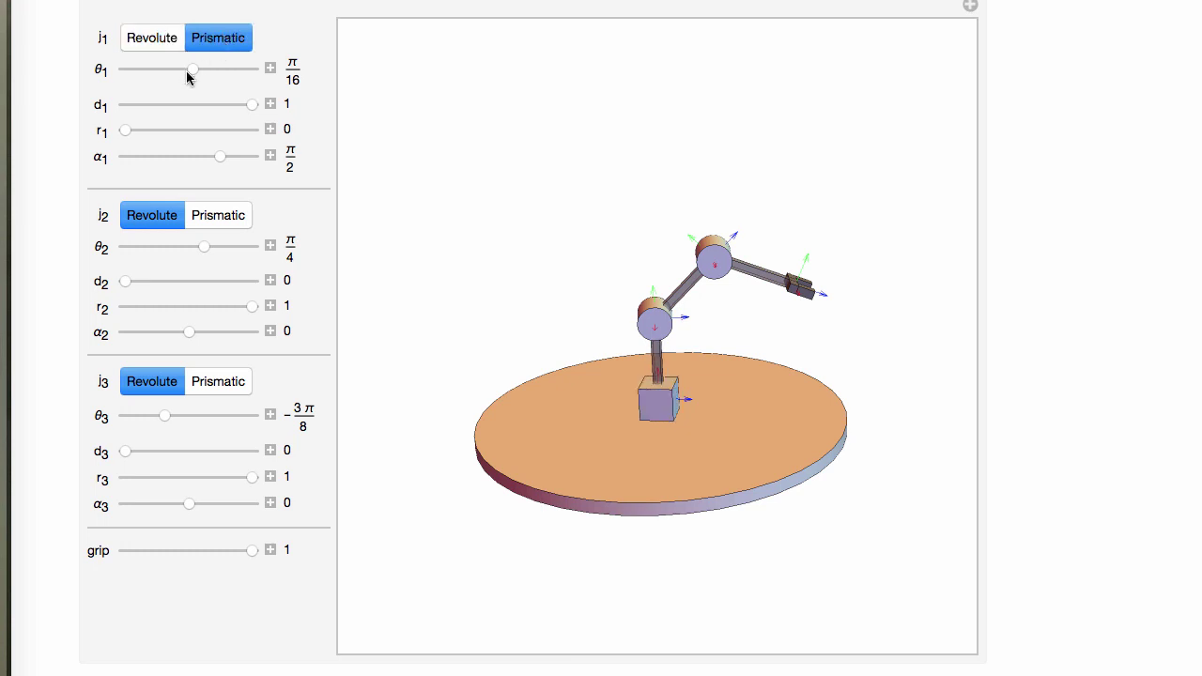
left_click_drag(192, 70, 200, 98)
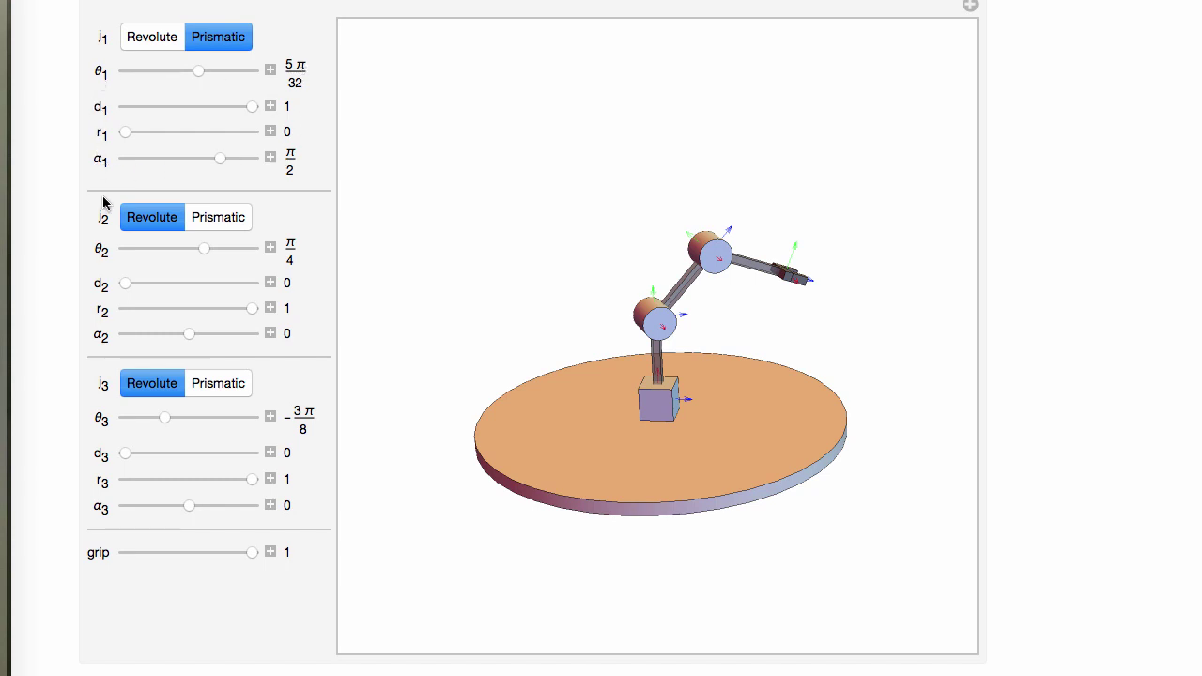
left_click(133, 35)
left_click(223, 35)
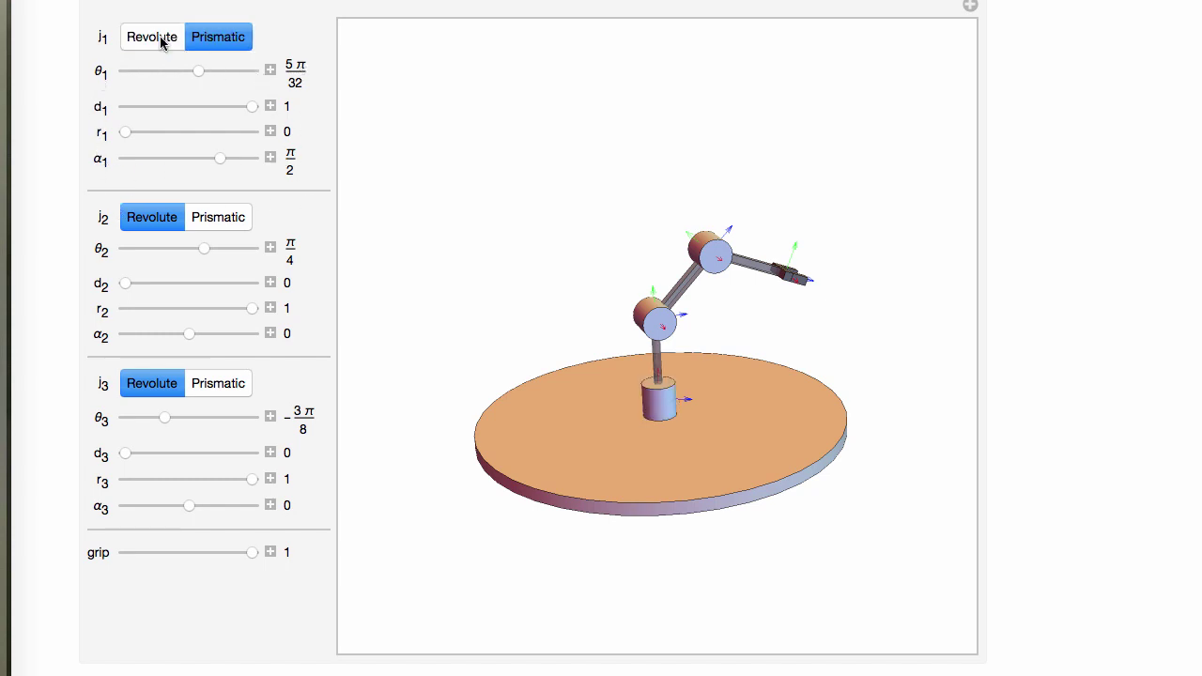
left_click(156, 38)
left_click(234, 43)
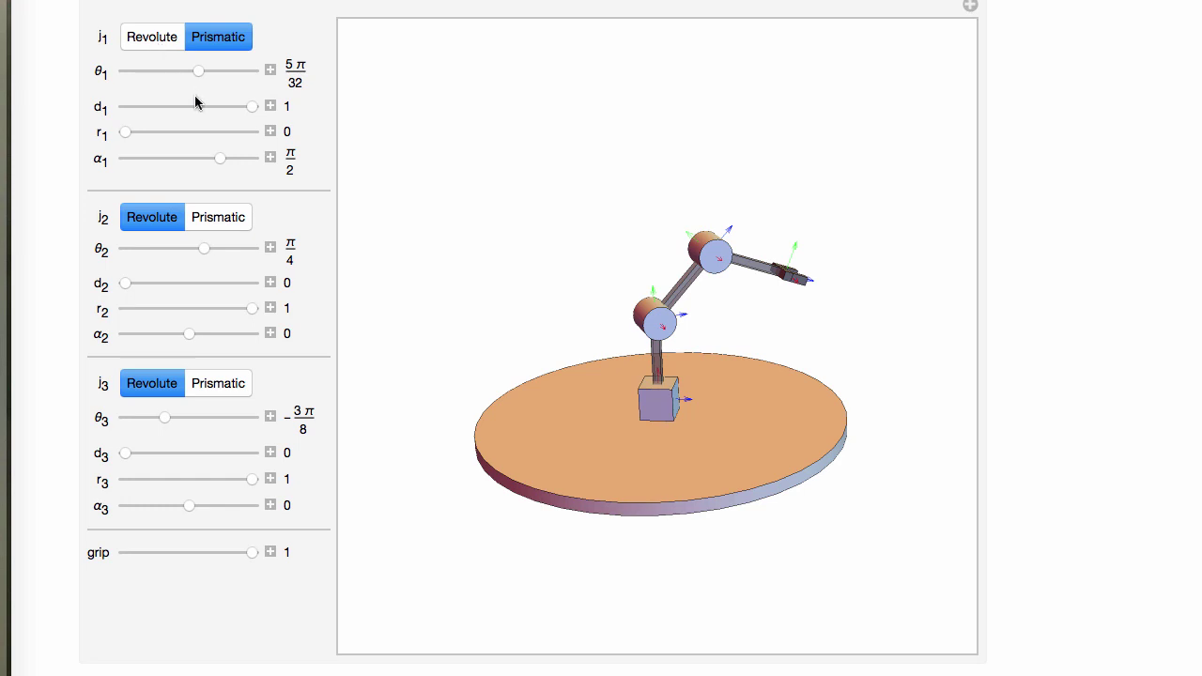
Step: Adjust the first link's parameters to d1 0.83, r1 0.54 and α1 5π/16
mouse_move(248, 111)
left_mouse_down()
mouse_move(164, 114)
mouse_move(239, 112)
left_mouse_up()
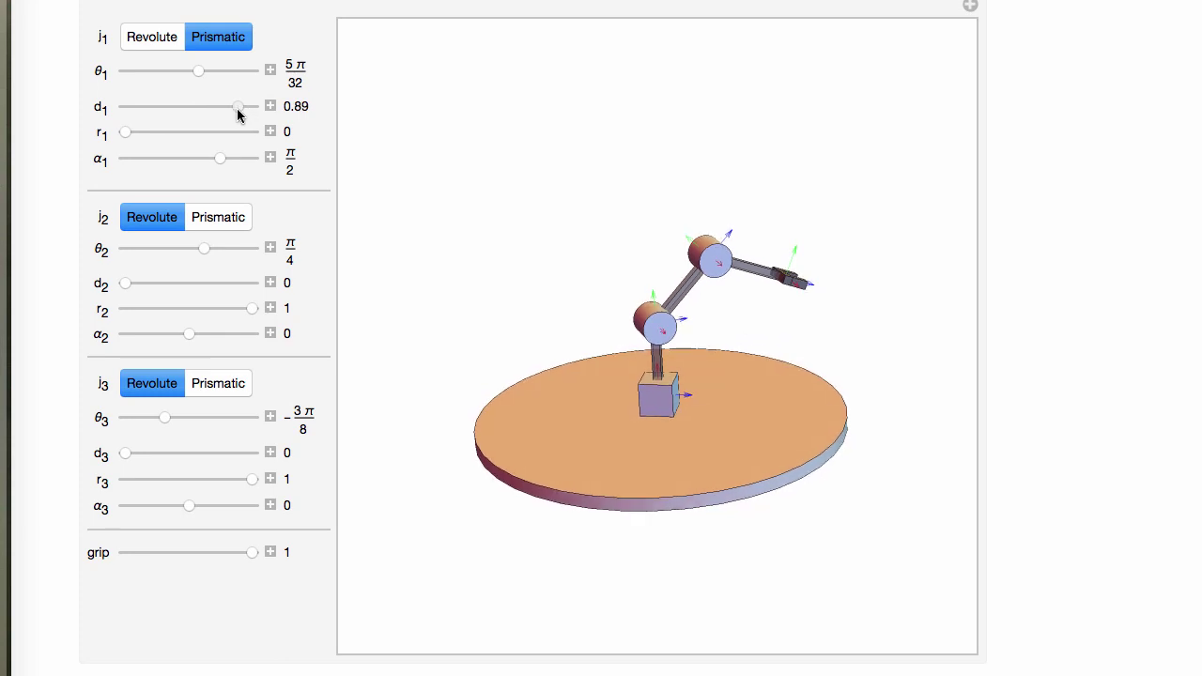
left_click_drag(126, 135, 212, 163)
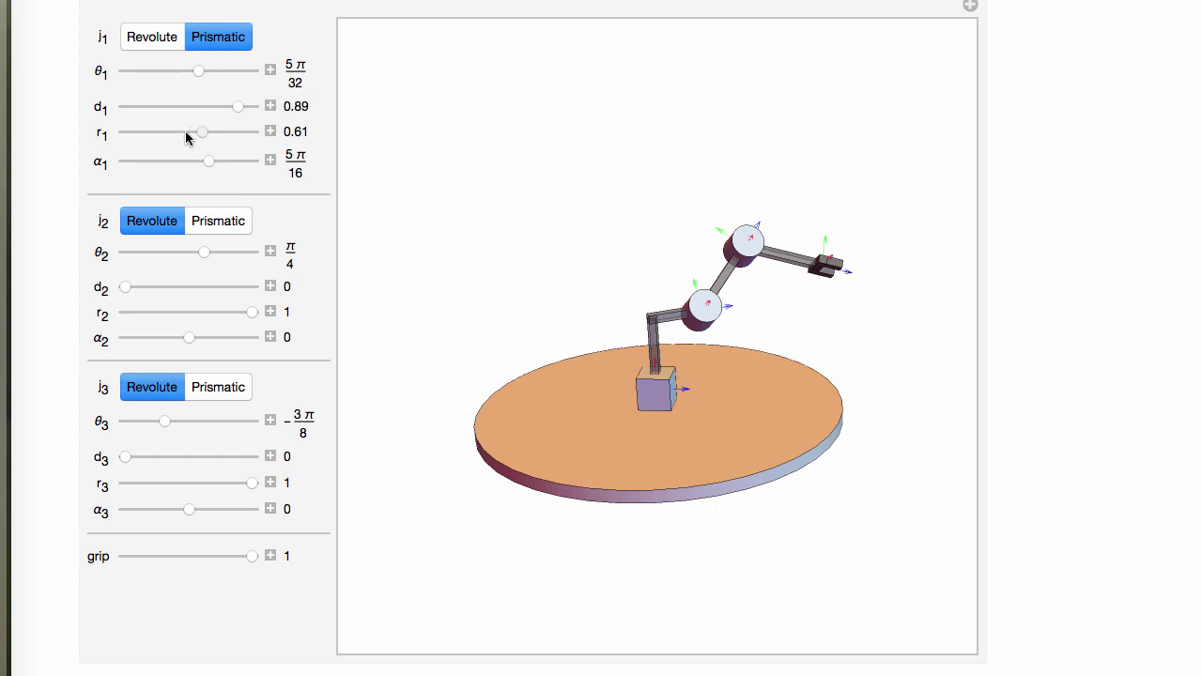
left_click_drag(186, 137, 235, 113)
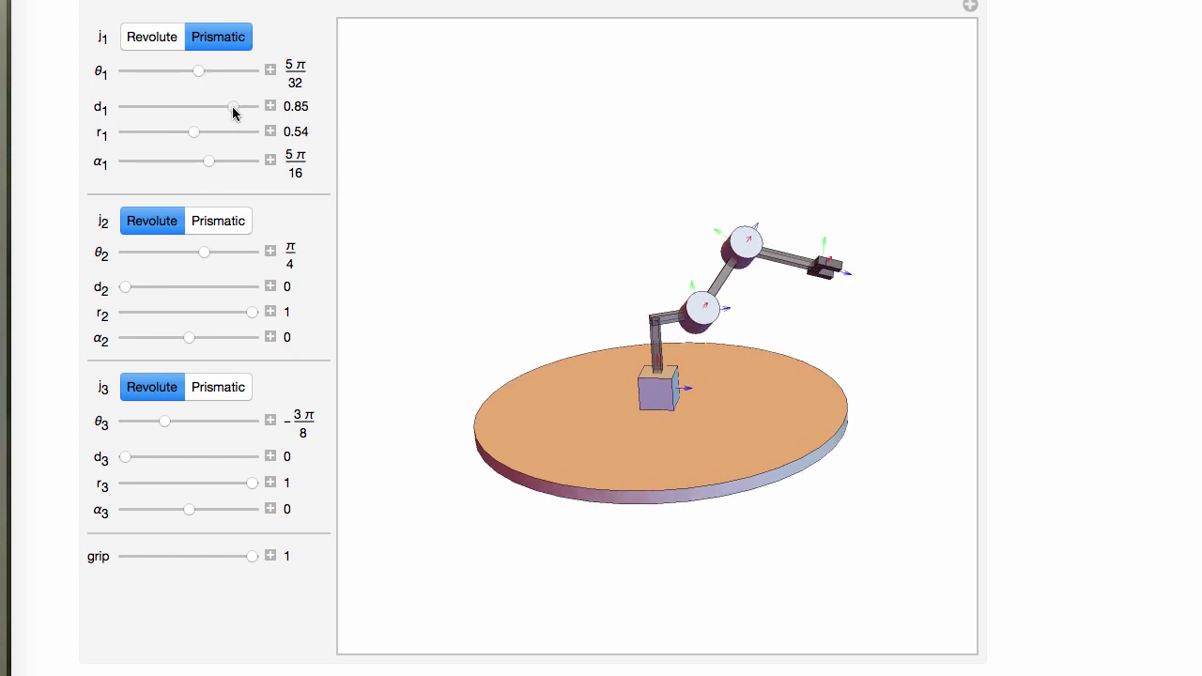
left_click_drag(665, 389, 667, 391)
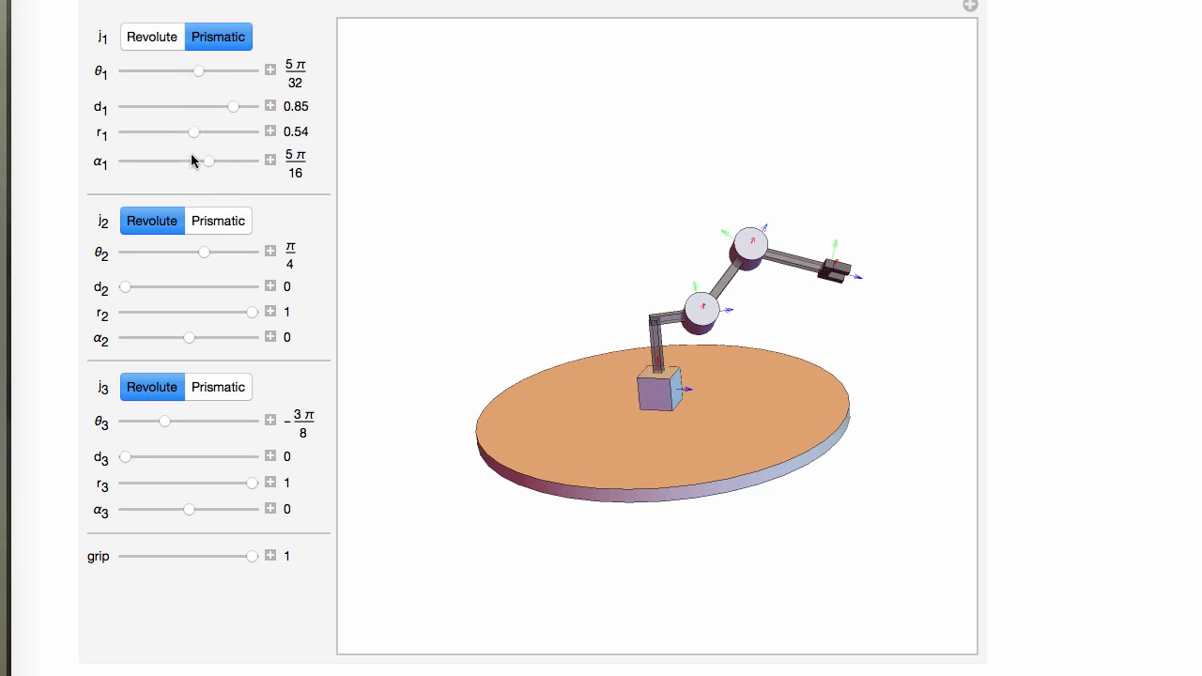
mouse_move(233, 110)
left_mouse_down()
mouse_move(247, 107)
mouse_move(157, 111)
mouse_move(230, 109)
left_mouse_up()
Step: Change joint 1 back to revolute and rotate the arm to θ1 −3π/4
left_click(164, 38)
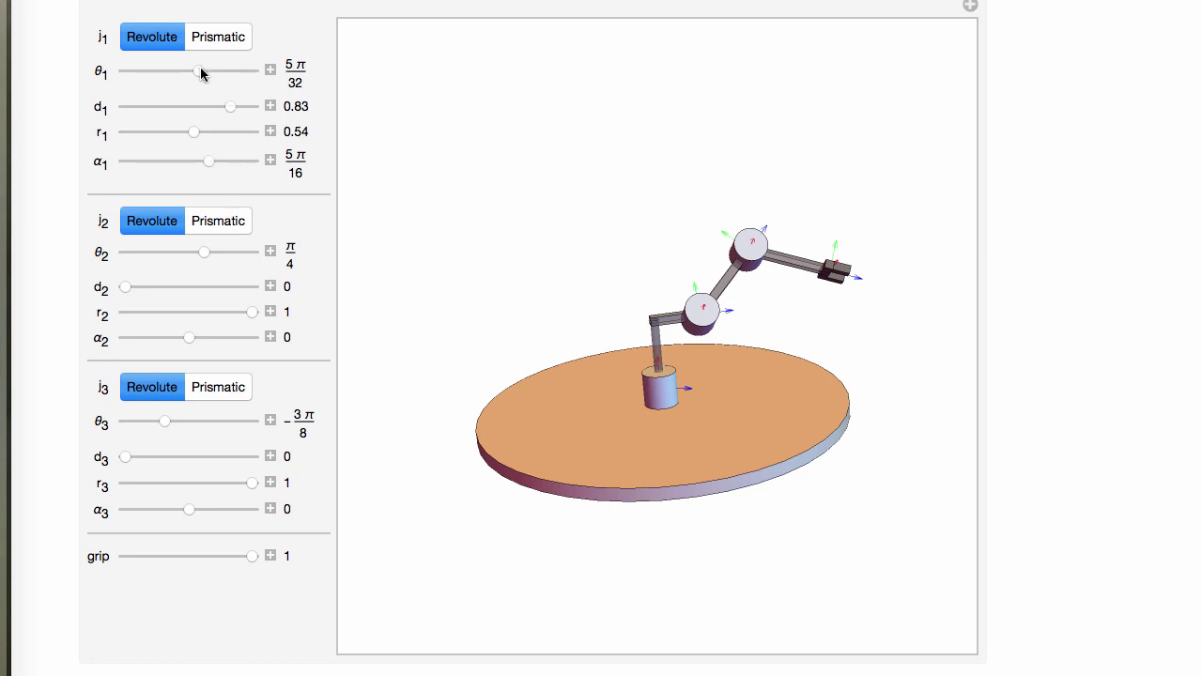
left_click_drag(201, 74, 142, 100)
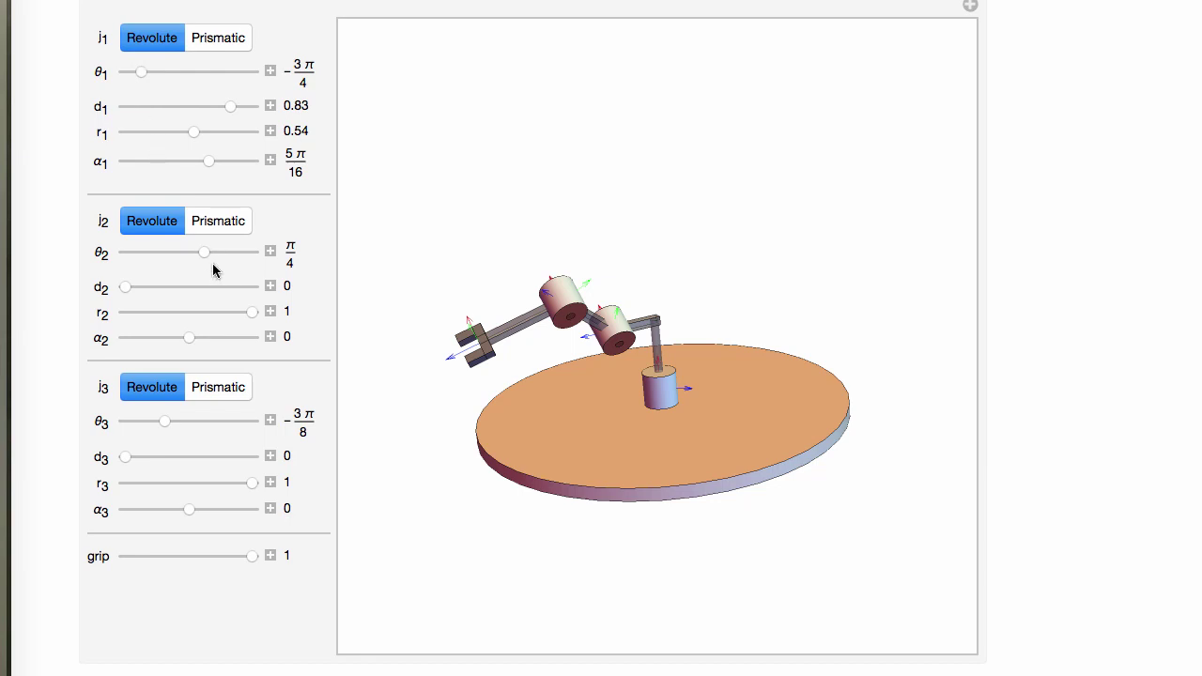
Step: Make joint 2 prismatic with d2 at 0.56, and close the gripper to a grip of 0.63
left_click(215, 221)
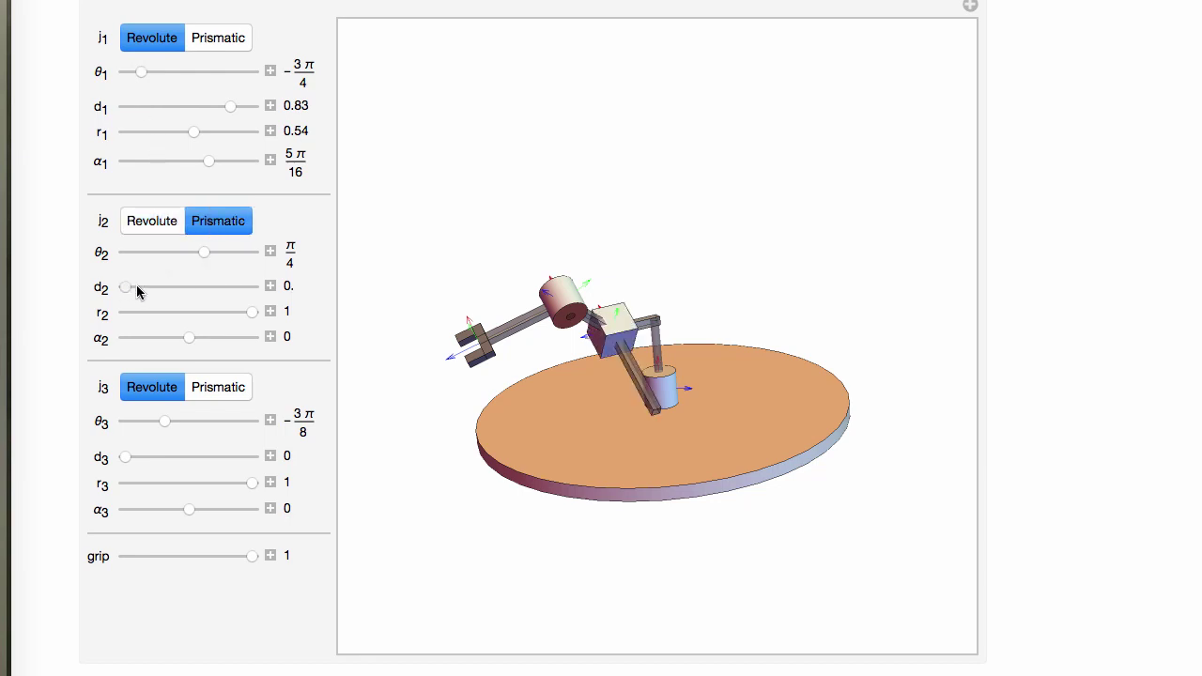
left_click_drag(137, 292, 195, 294)
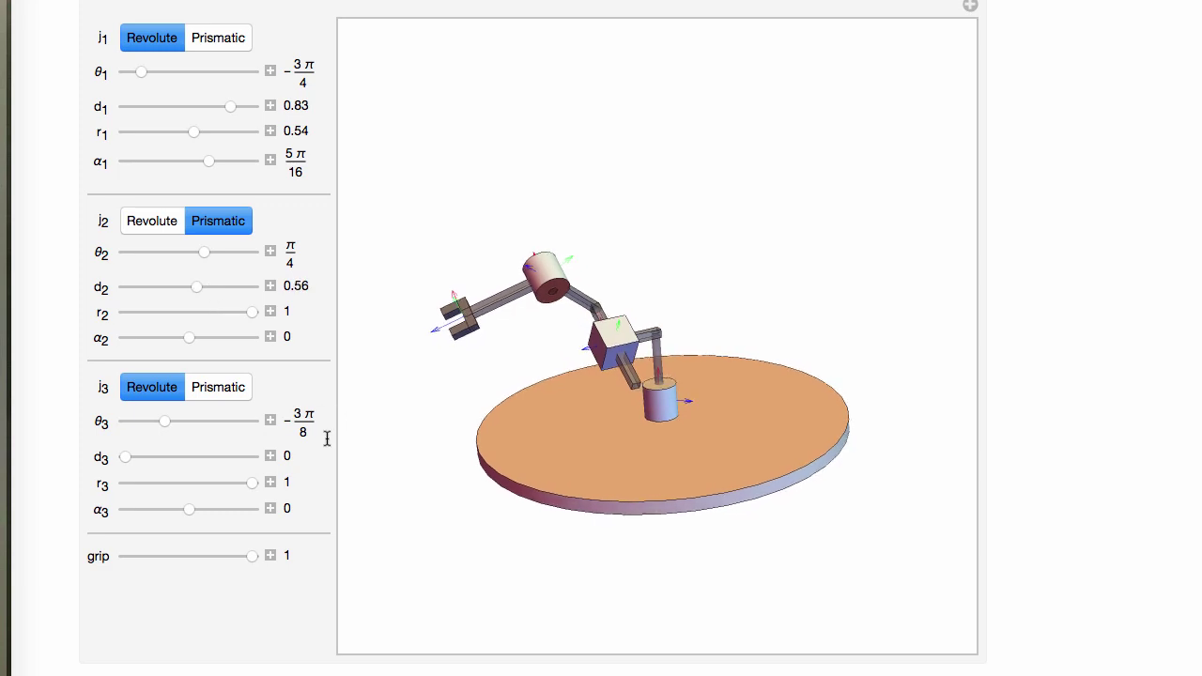
left_click_drag(250, 556, 205, 558)
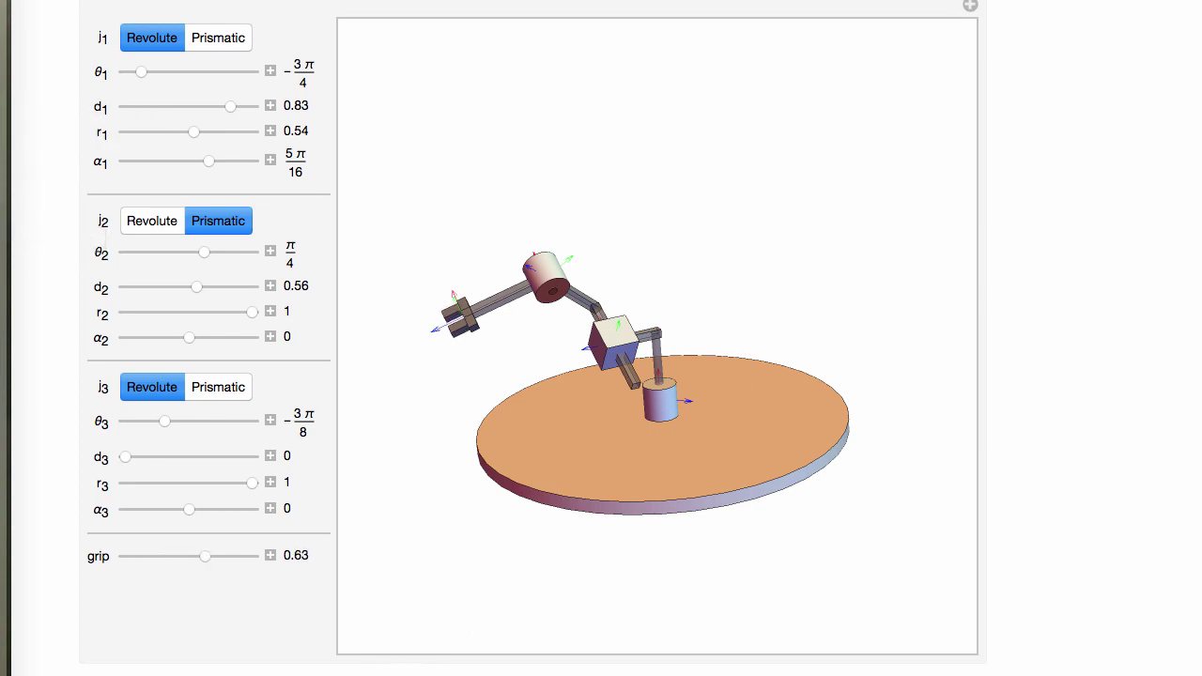
Step: Return to the three-link robot web page, dismiss the player prompt, and look through the related demonstrations and the description
left_click(4, 297)
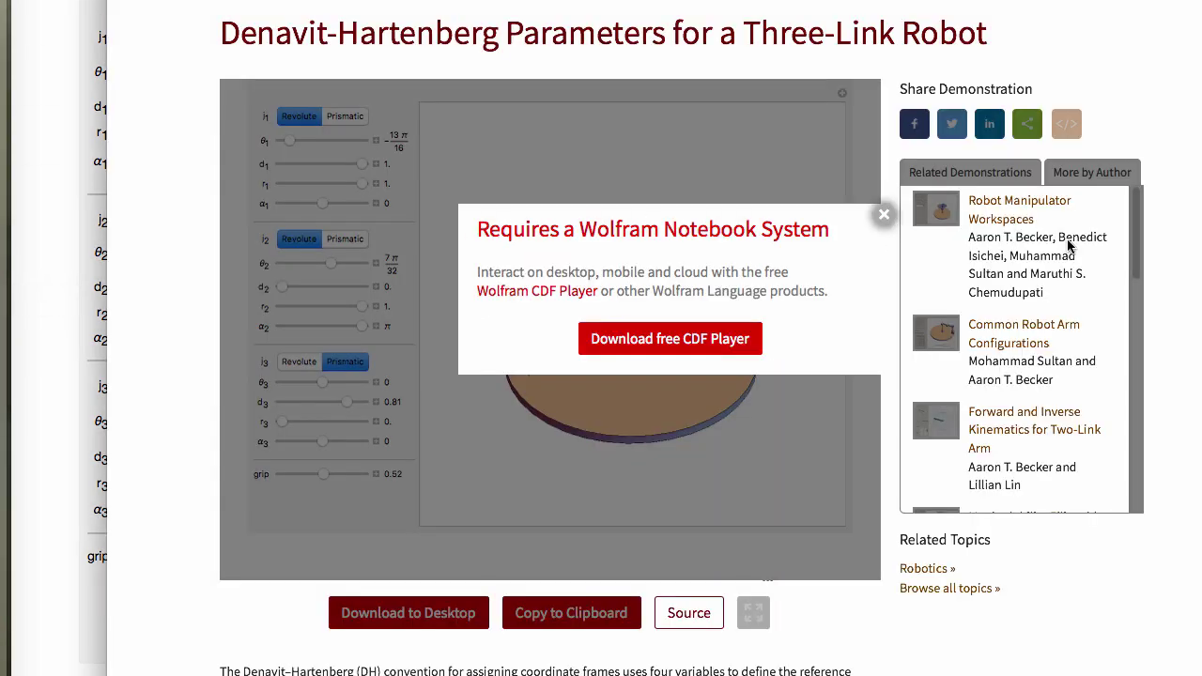
left_click(884, 215)
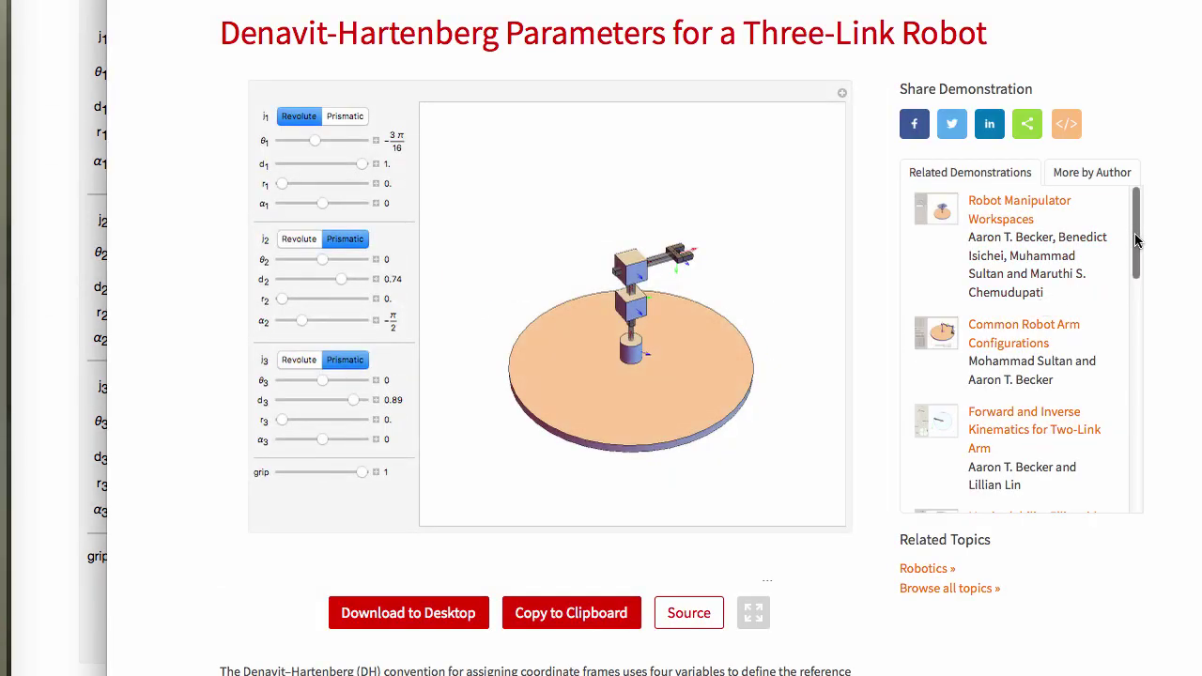
left_click_drag(1134, 239, 1139, 473)
scroll(1191, 436, "down", 2)
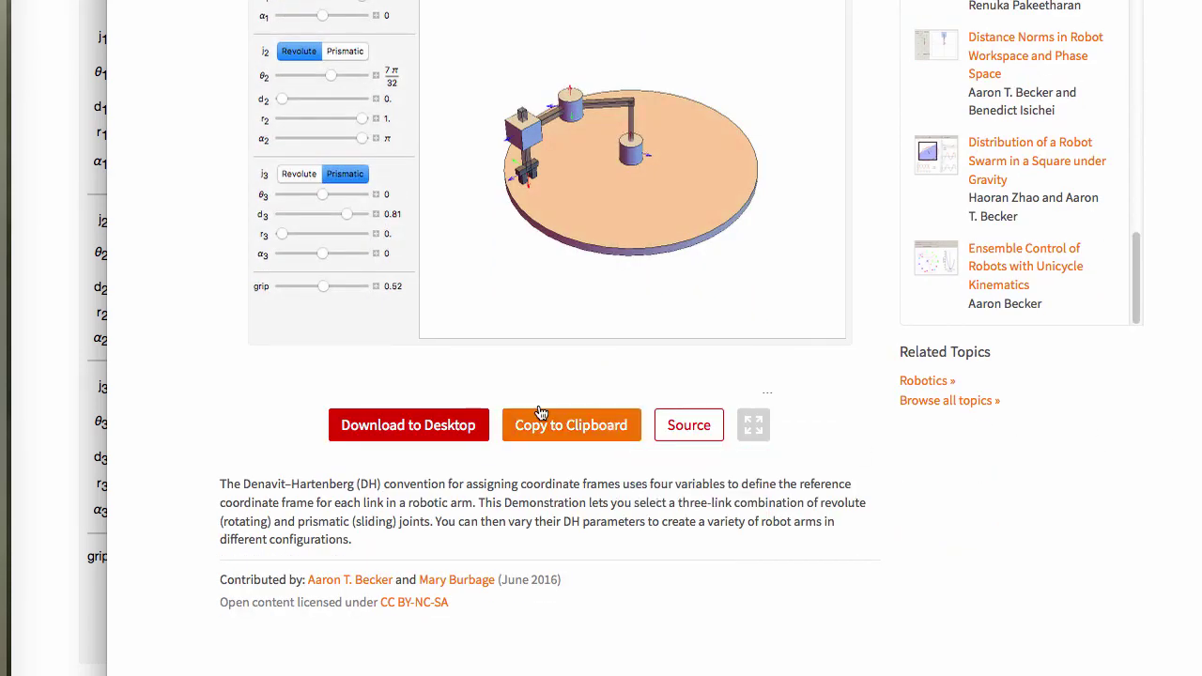